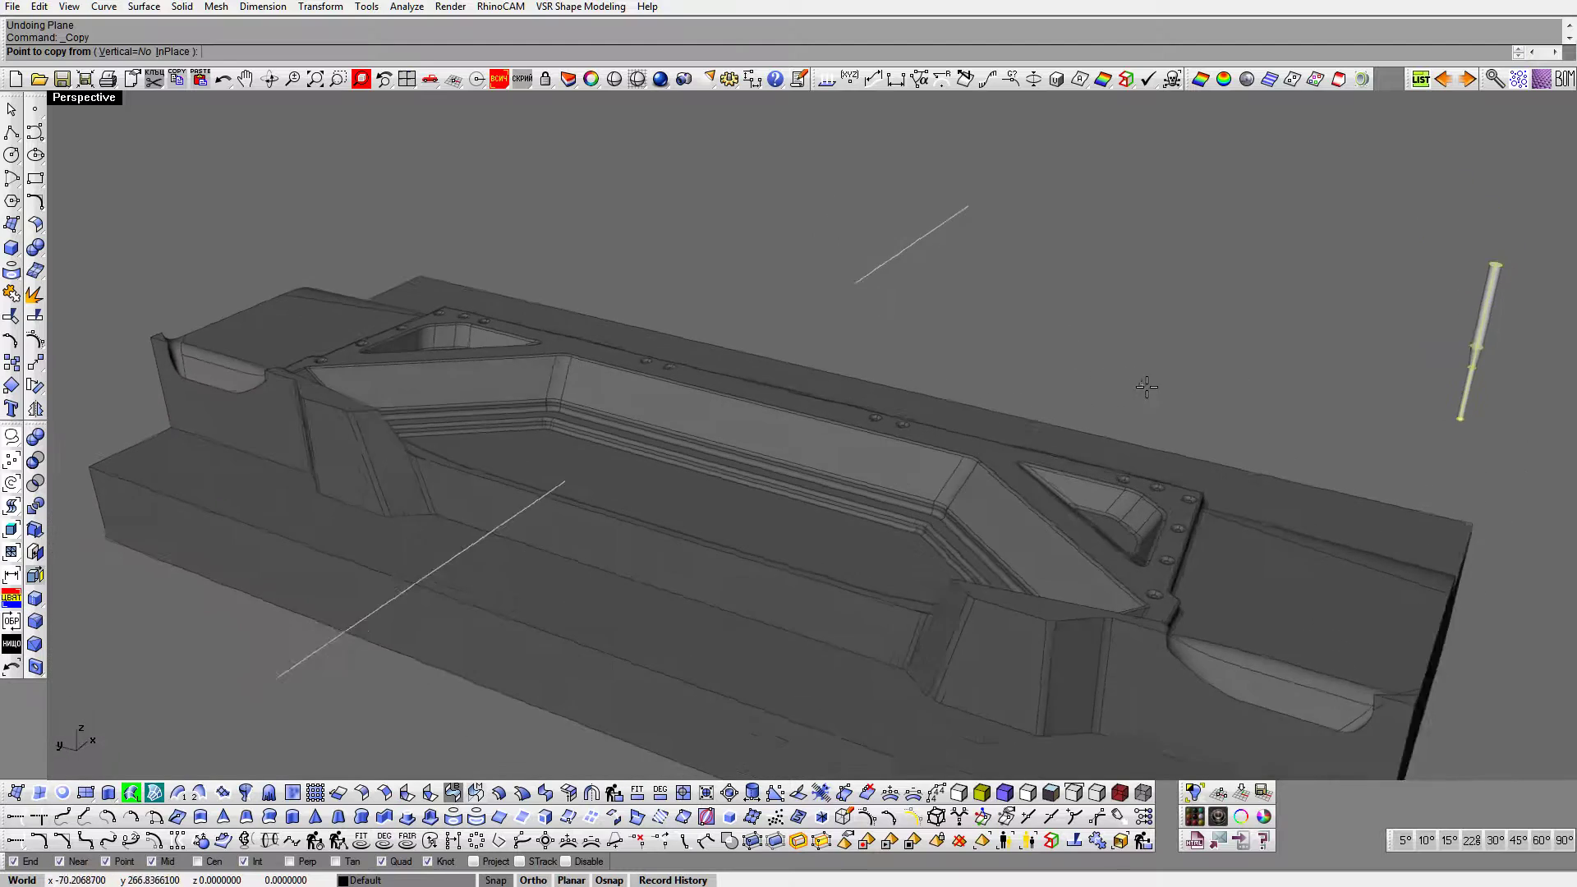
Step: Copy the tool by its tip onto two points on the mould's curved end recess and a lower corner of the central cavity's rim
scroll(1186, 426, "up", 6)
scroll(1129, 391, "up", 3)
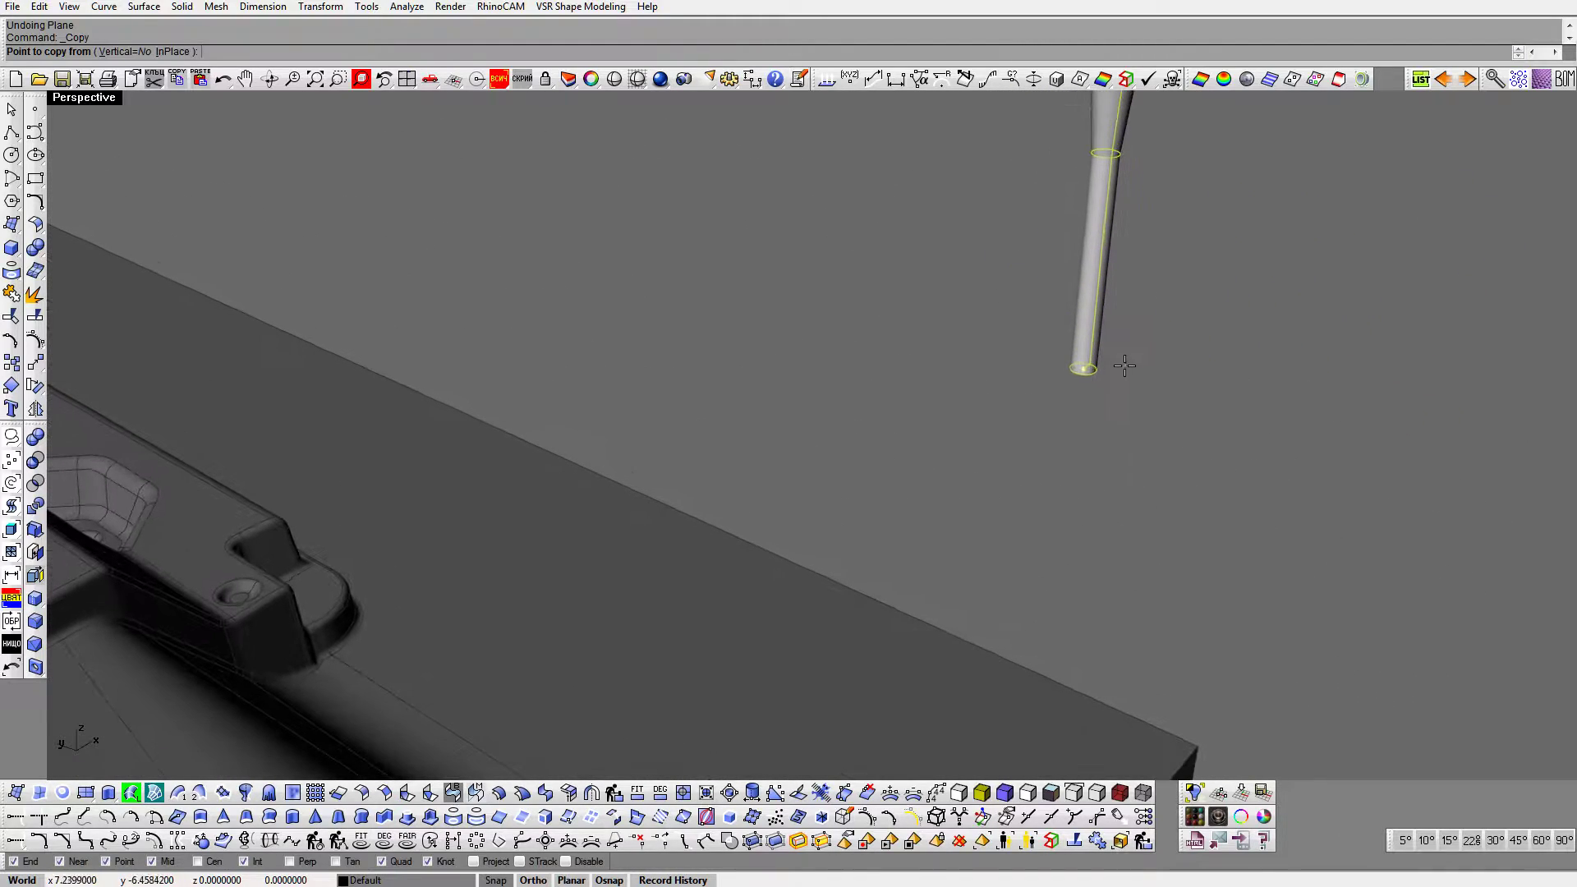
left_click(1084, 367)
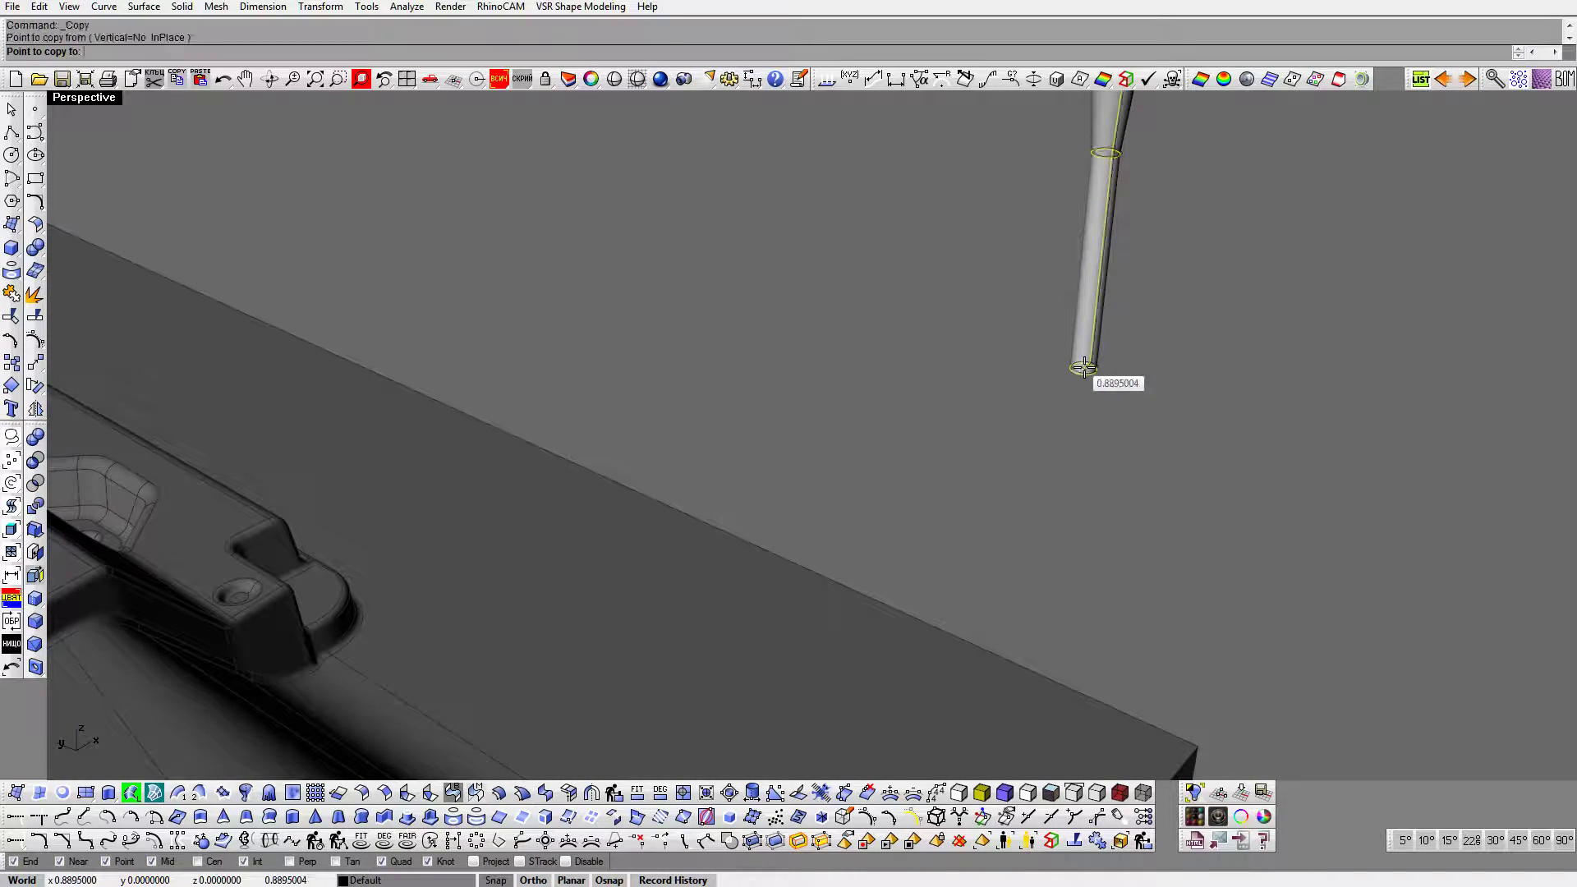
scroll(1191, 368, "down", 4)
scroll(1184, 367, "down", 6)
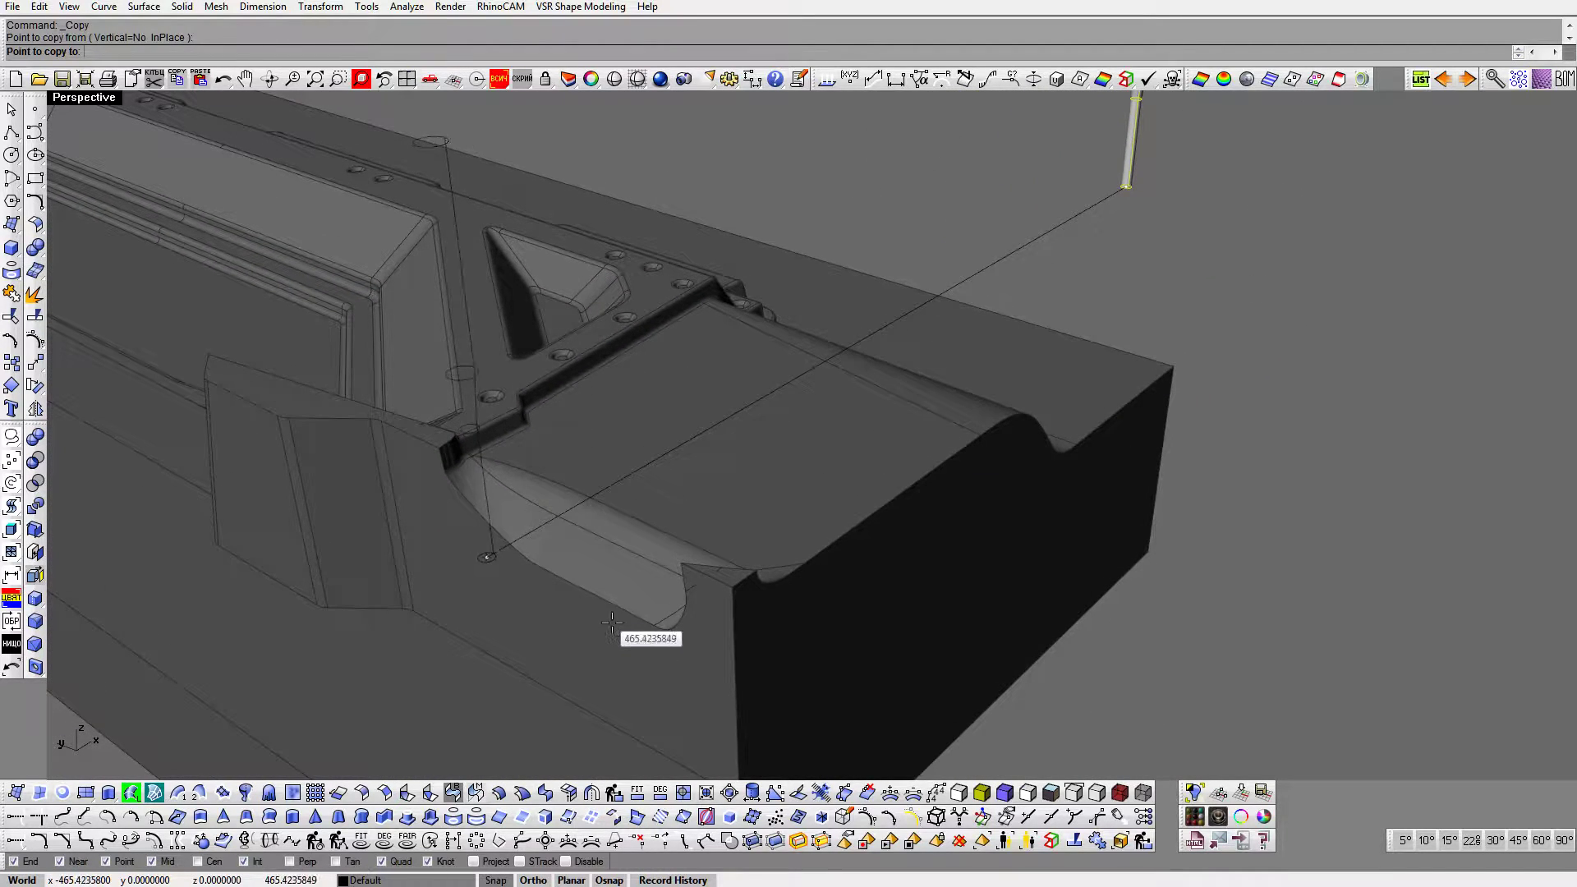
left_click(667, 628)
left_click(498, 522)
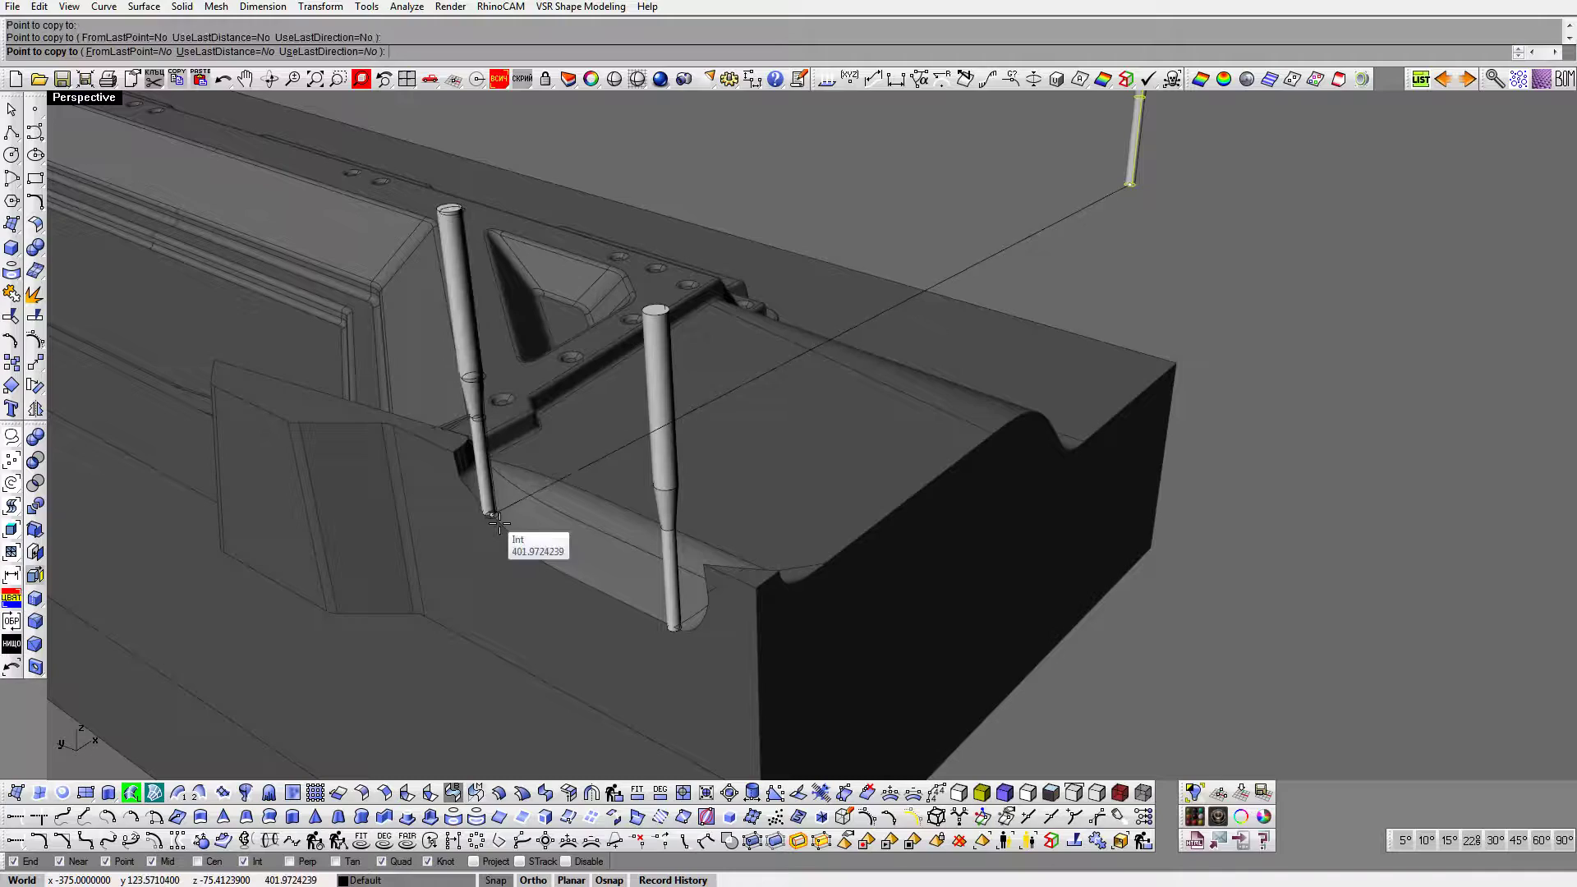
scroll(821, 530, "up", 6)
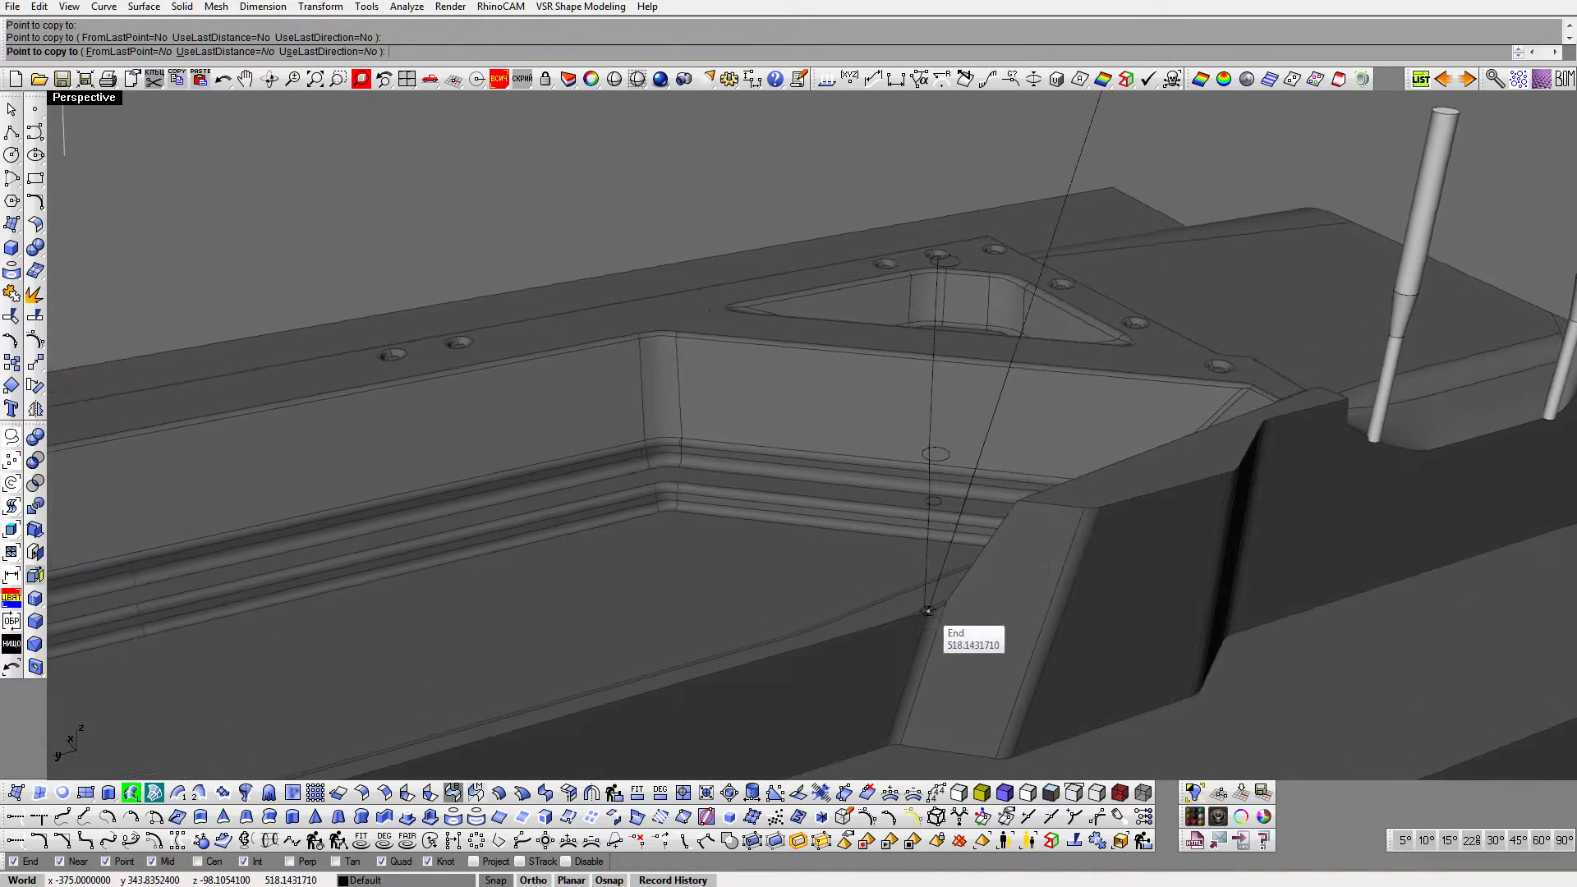
left_click(926, 633)
Step: Place further copies of the tool at the central cavity's corner, in the triangular pocket and in the small side pocket
scroll(886, 536, "up", 3)
right_click_drag(887, 536, 1112, 523)
scroll(1273, 538, "up", 5)
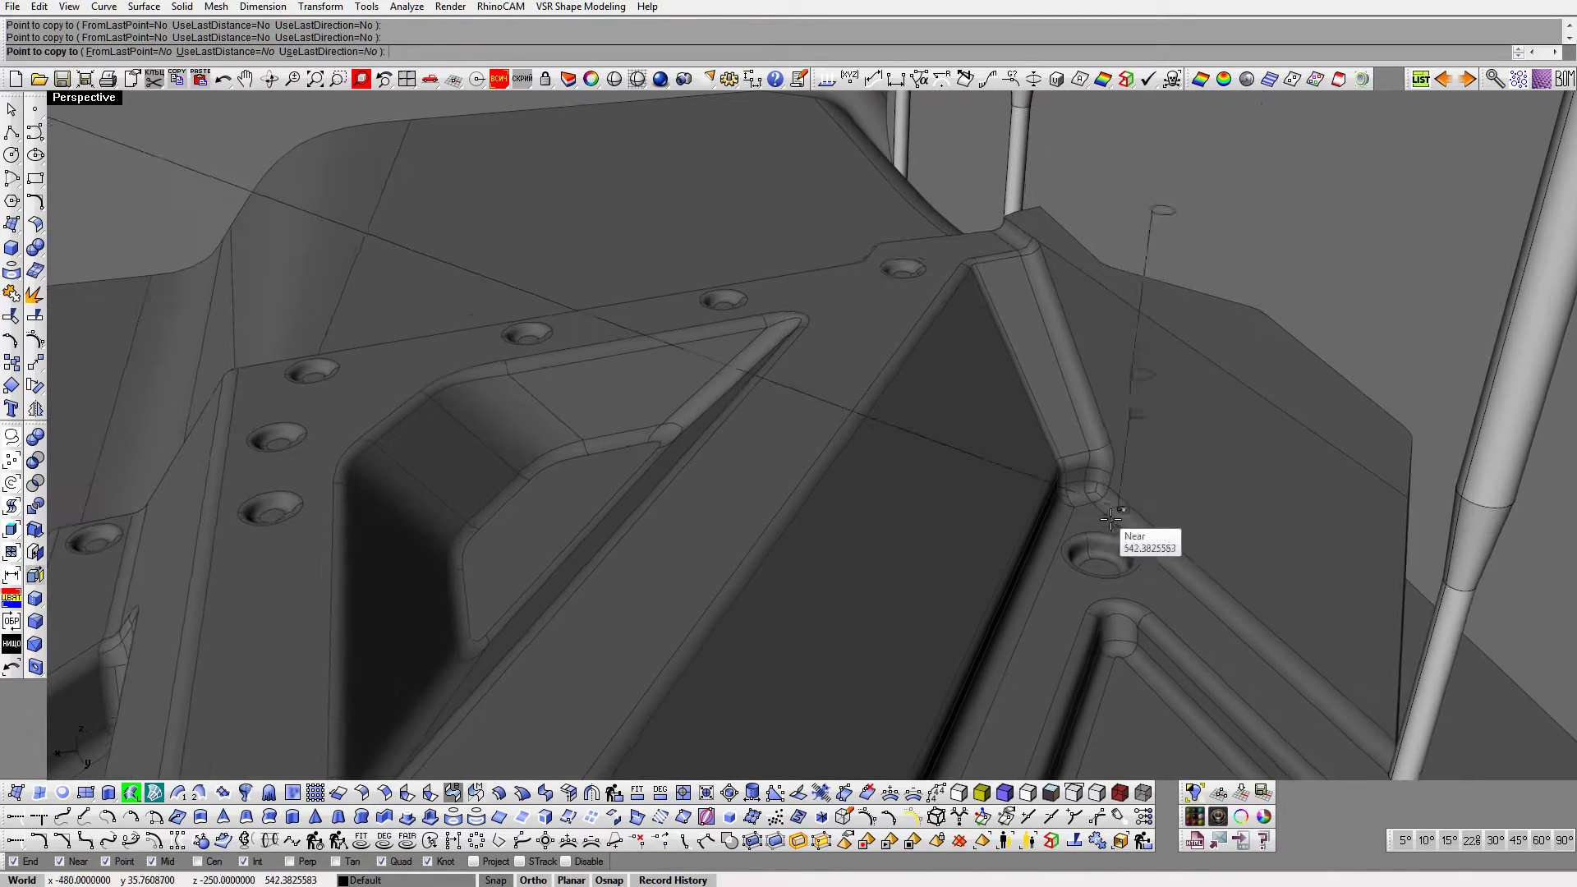
left_click(1176, 549)
scroll(711, 483, "down", 1)
left_click(535, 475)
mouse_move(534, 475)
right_mouse_down()
mouse_move(710, 443)
mouse_move(499, 589)
right_mouse_up()
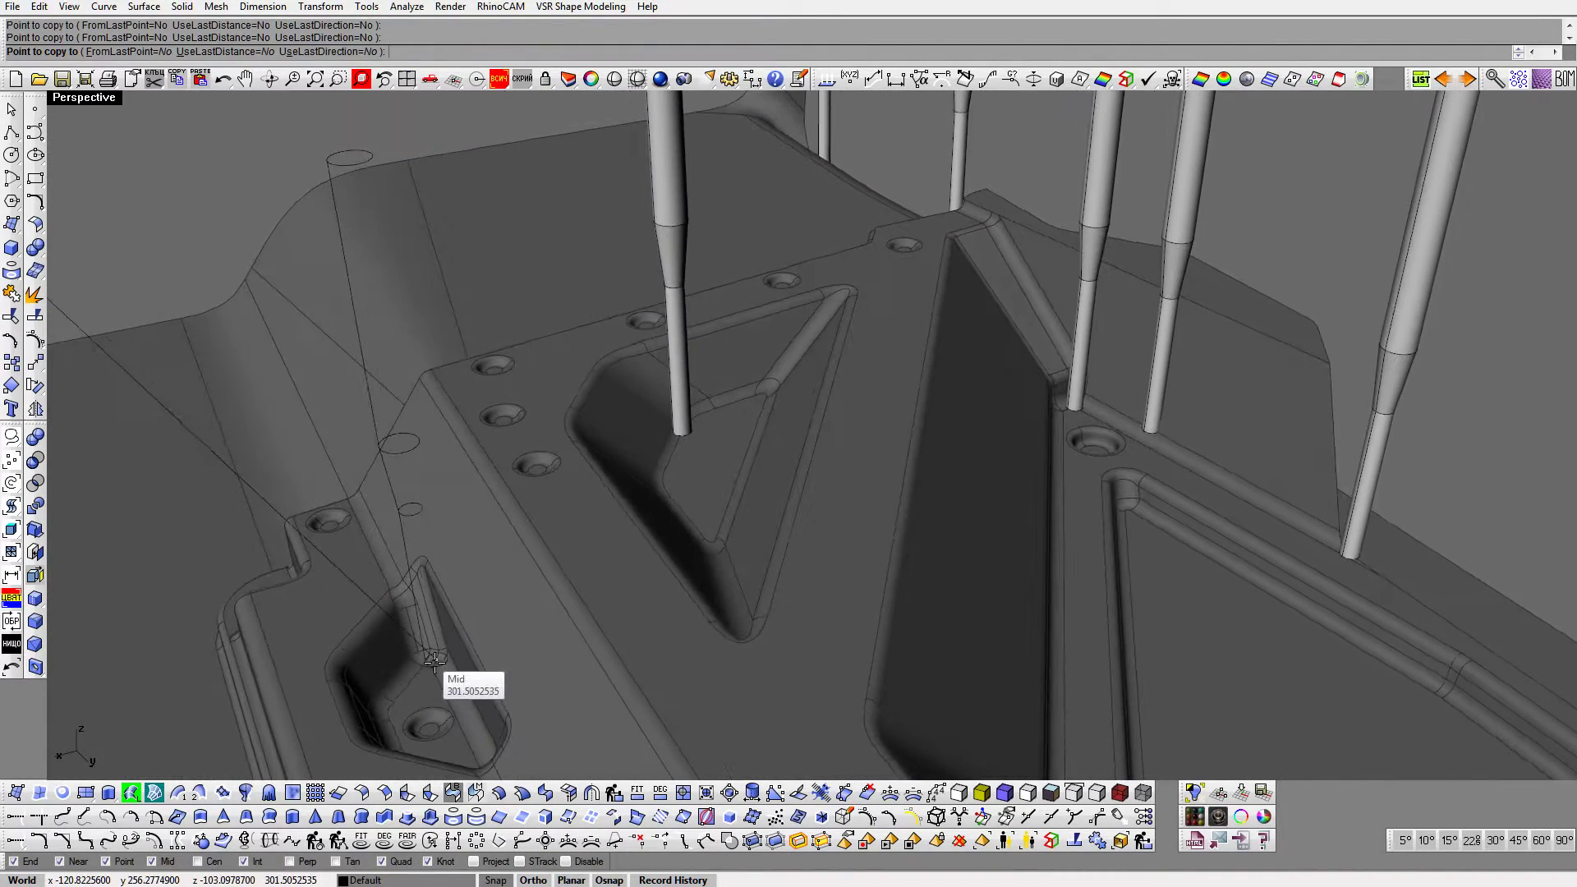
left_click(427, 657)
right_click_drag(546, 415, 557, 503)
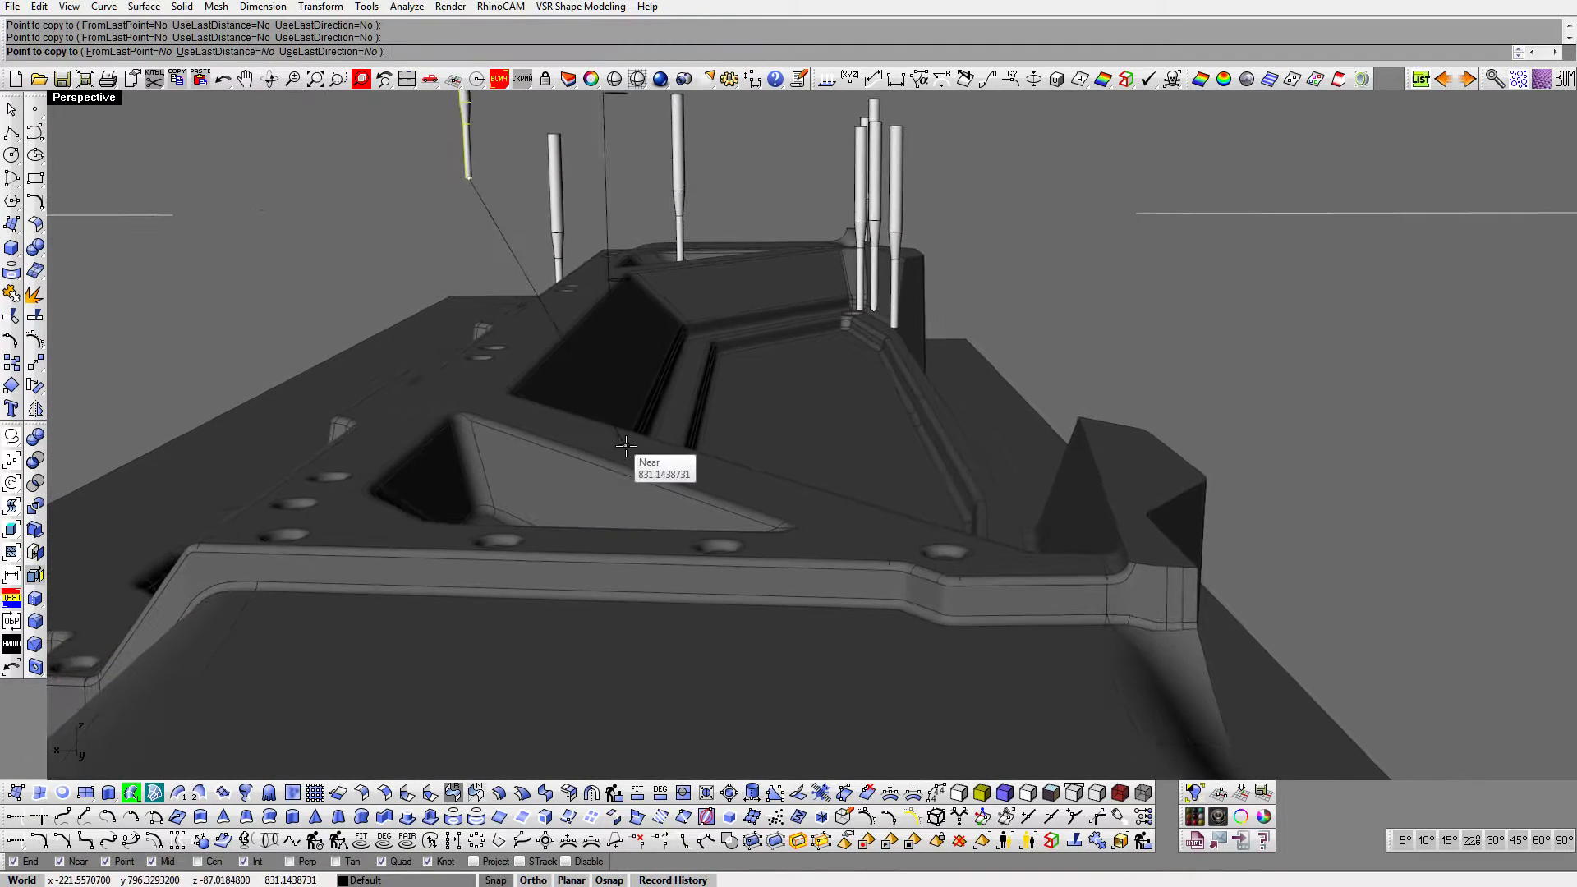
Step: Inspect the tool copies against the mould from the side and delete all seven of them
scroll(1055, 304, "up", 5)
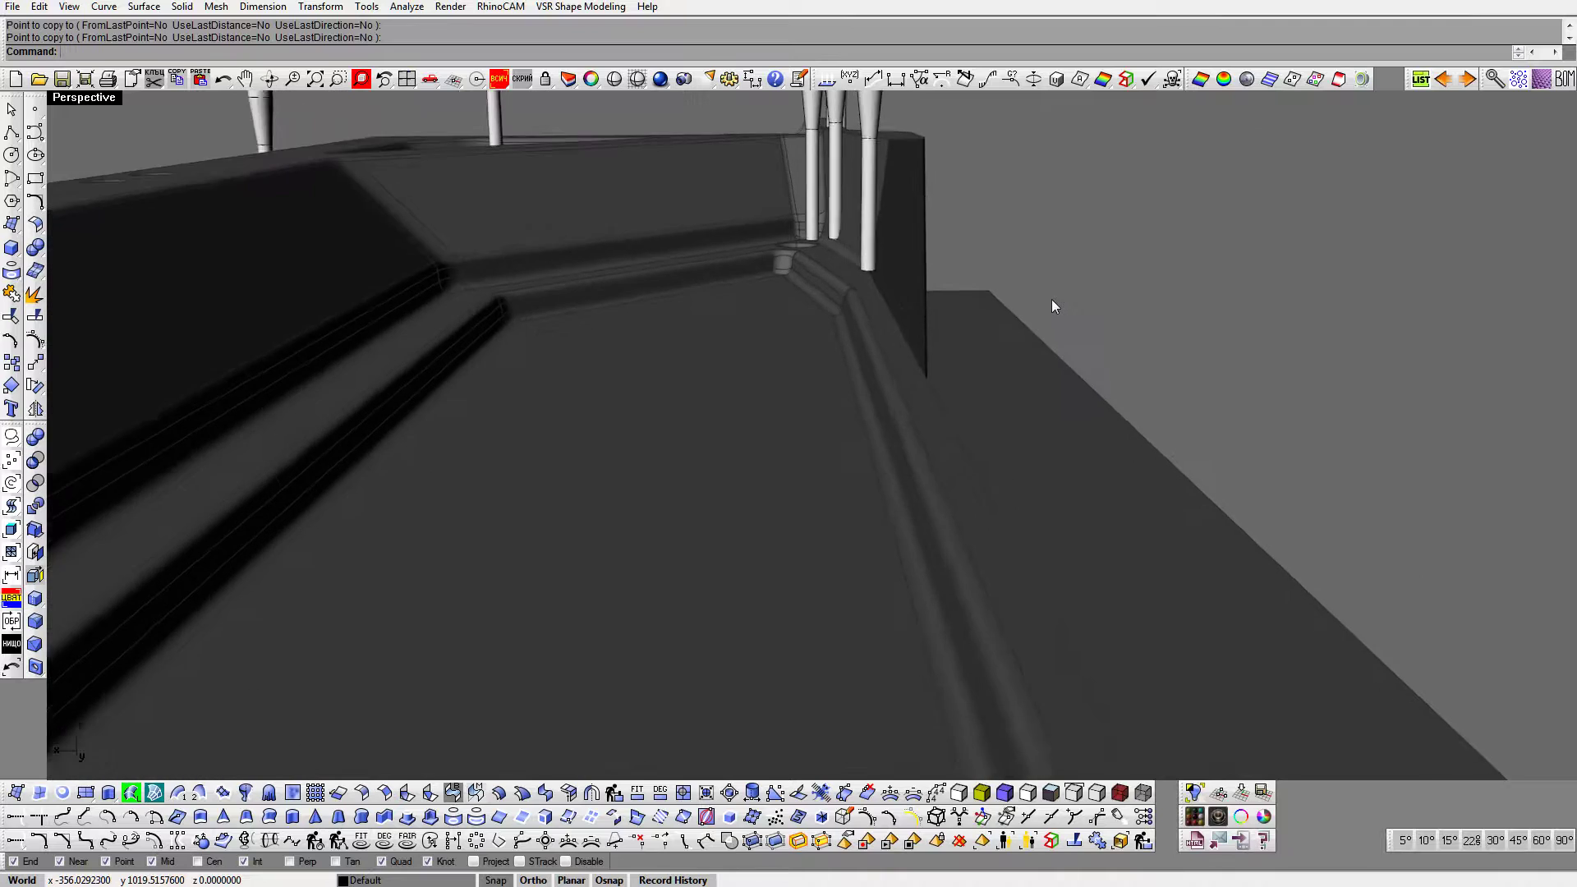
scroll(1053, 307, "up", 5)
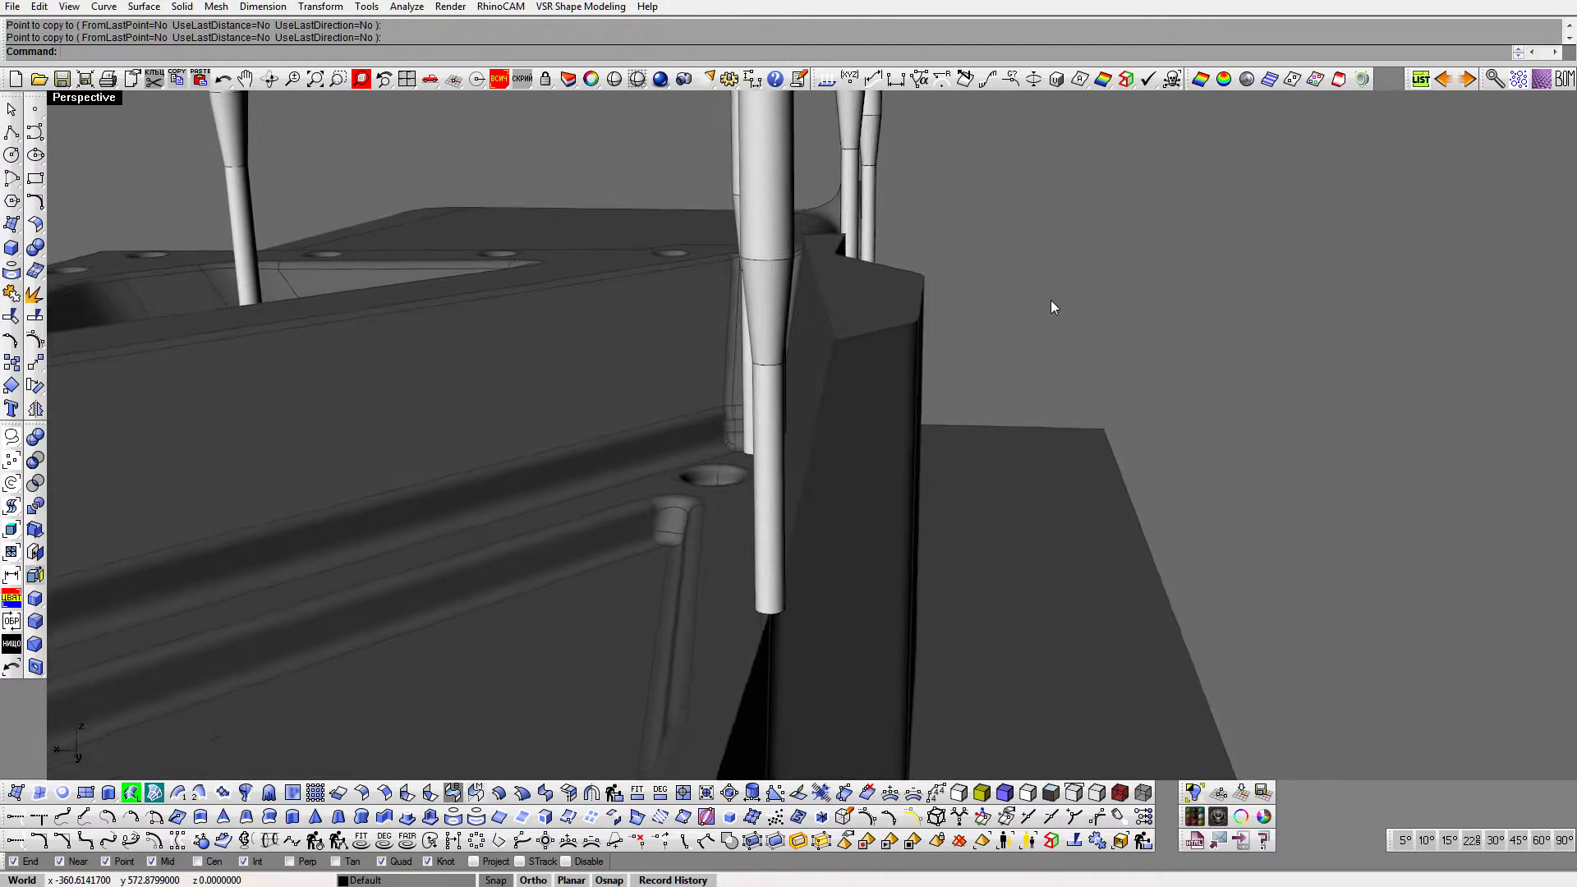
scroll(1052, 307, "up", 6)
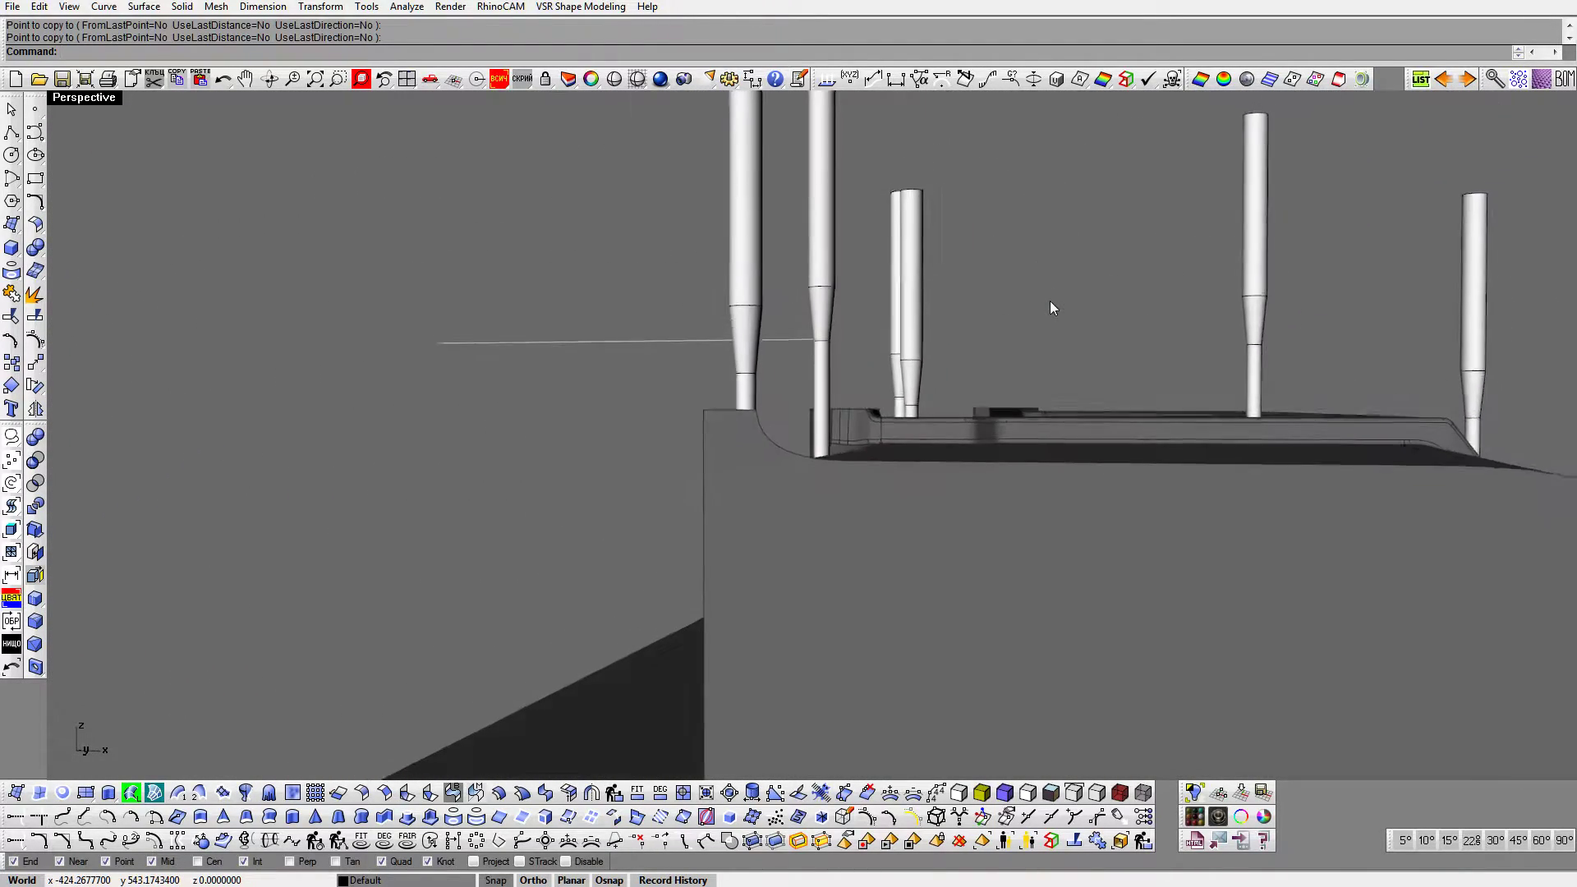
left_click_drag(668, 315, 669, 315)
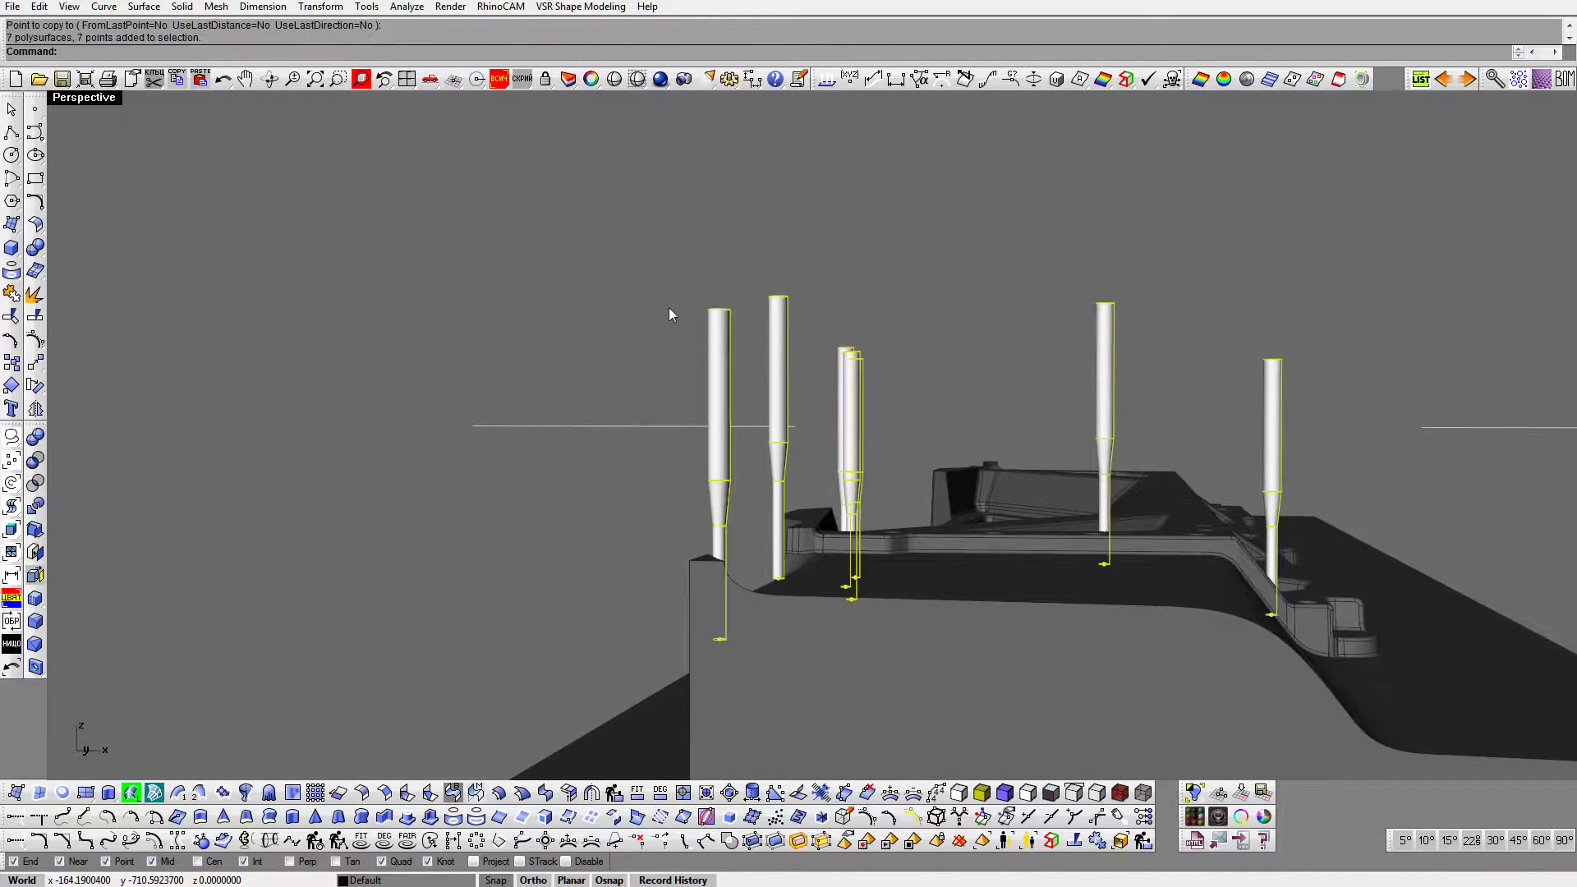
key("Delete")
Step: Show the Spindle motor (Top side) layer to view the spindle against the mould, and hide the layer again
left_click(569, 78)
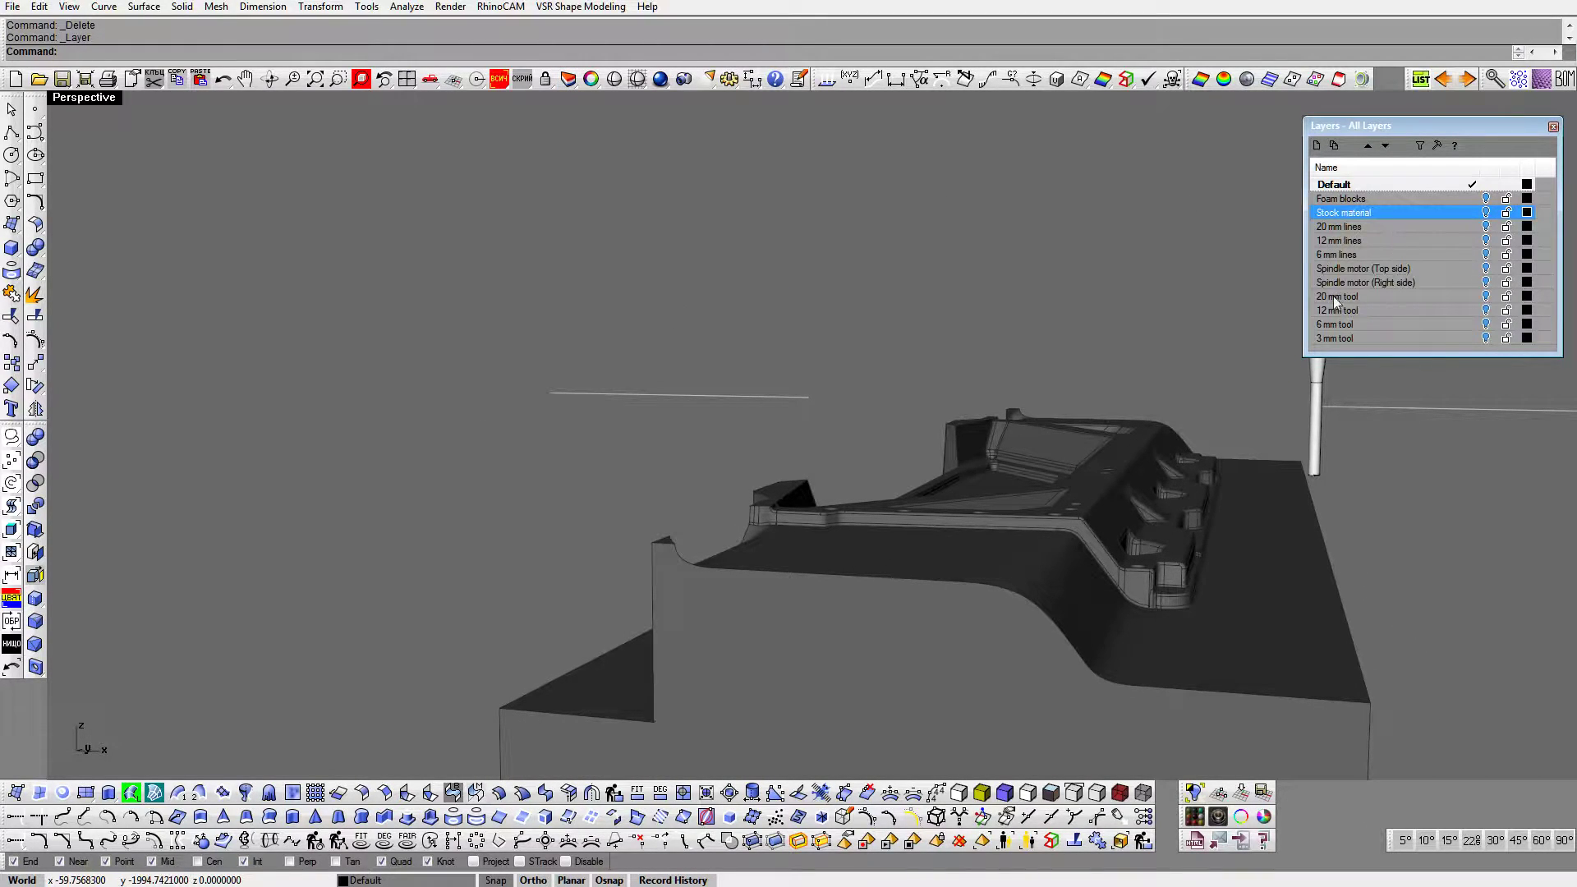
left_click(1485, 268)
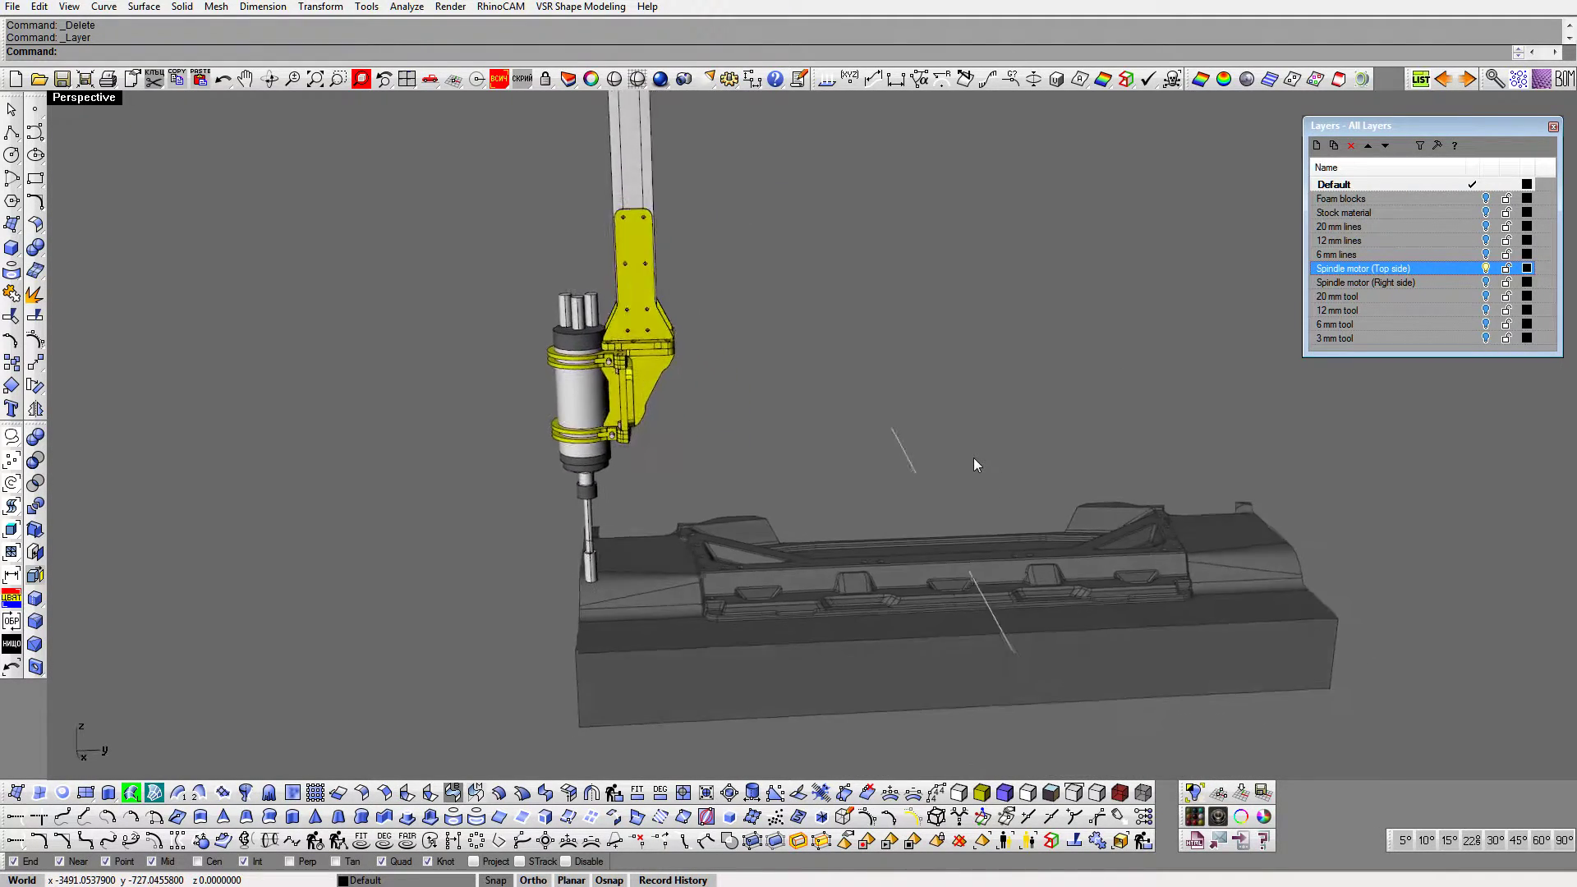
left_click(1486, 268)
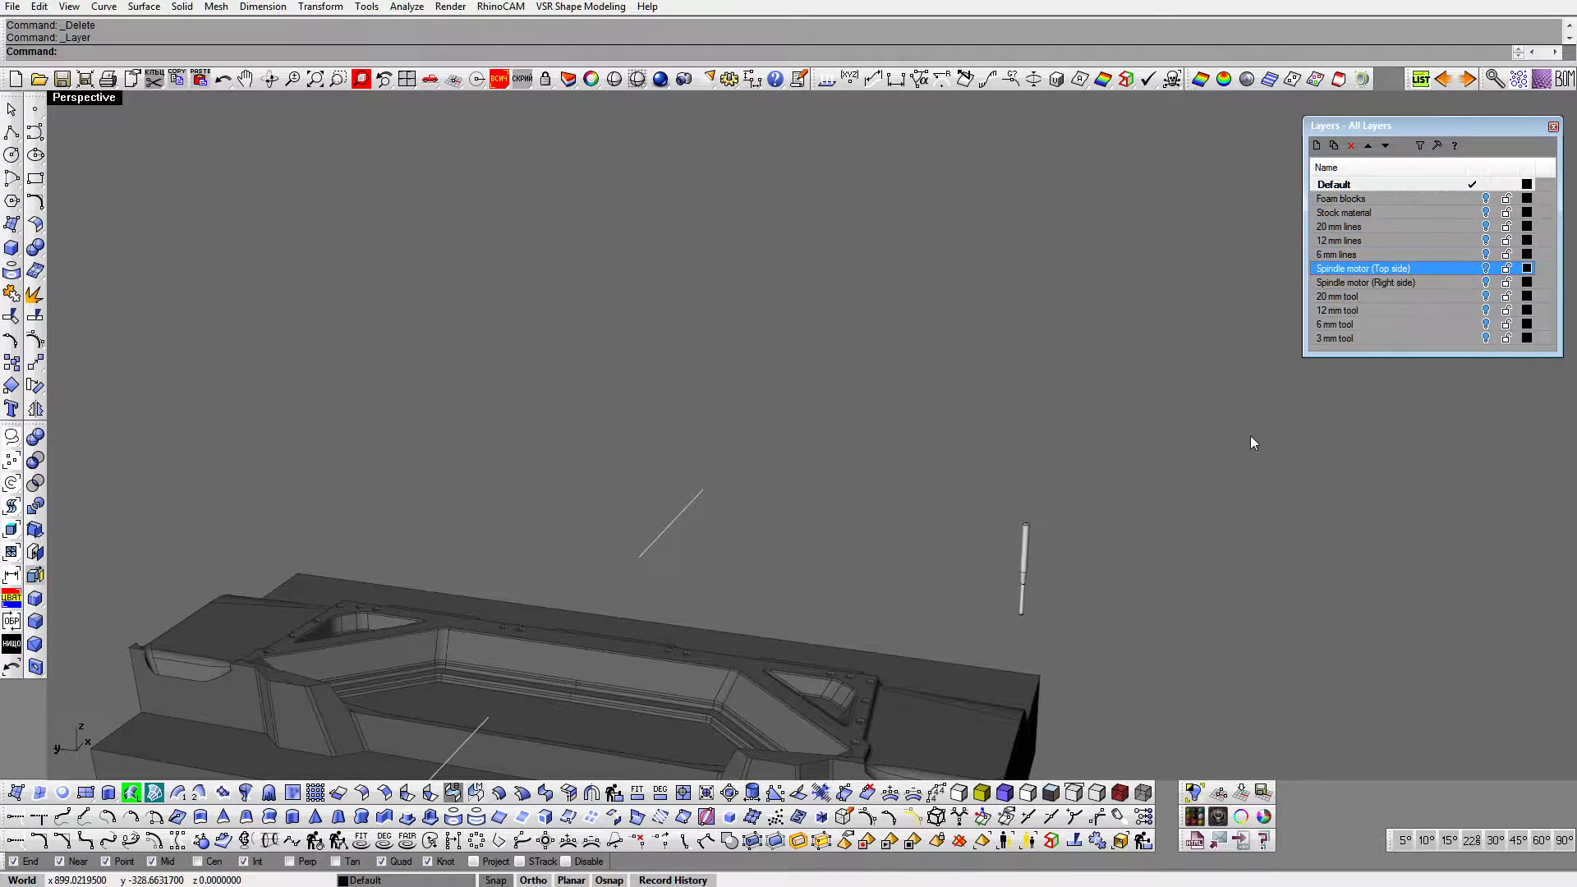
left_click(1554, 127)
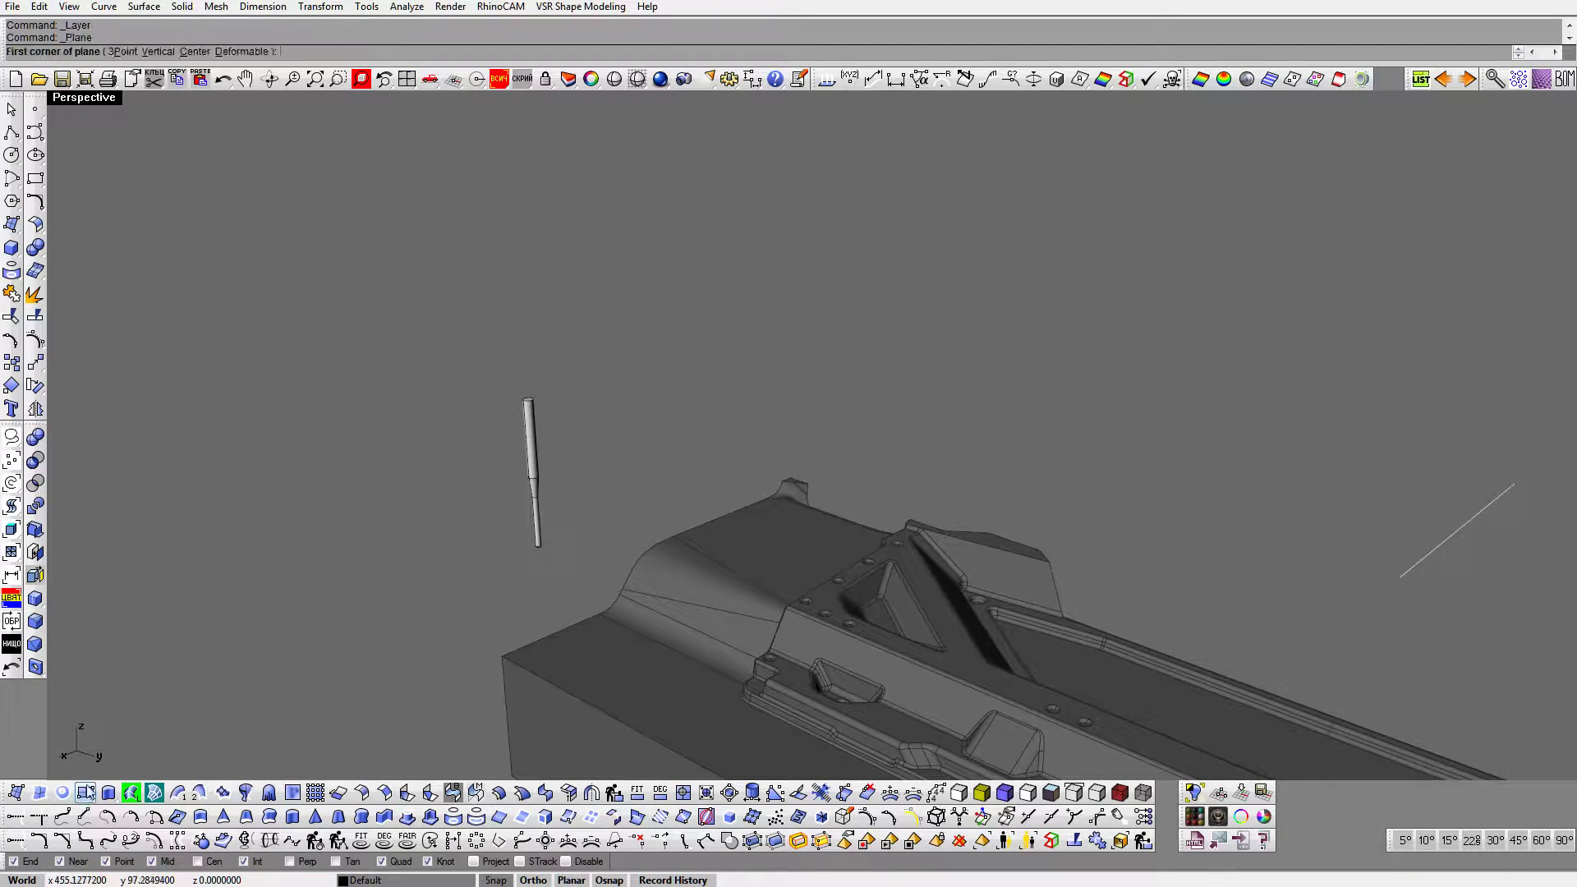
Step: Create a horizontal 60 by 60 plane with its first corner at the origin, under the tool's tip
left_click(551, 552)
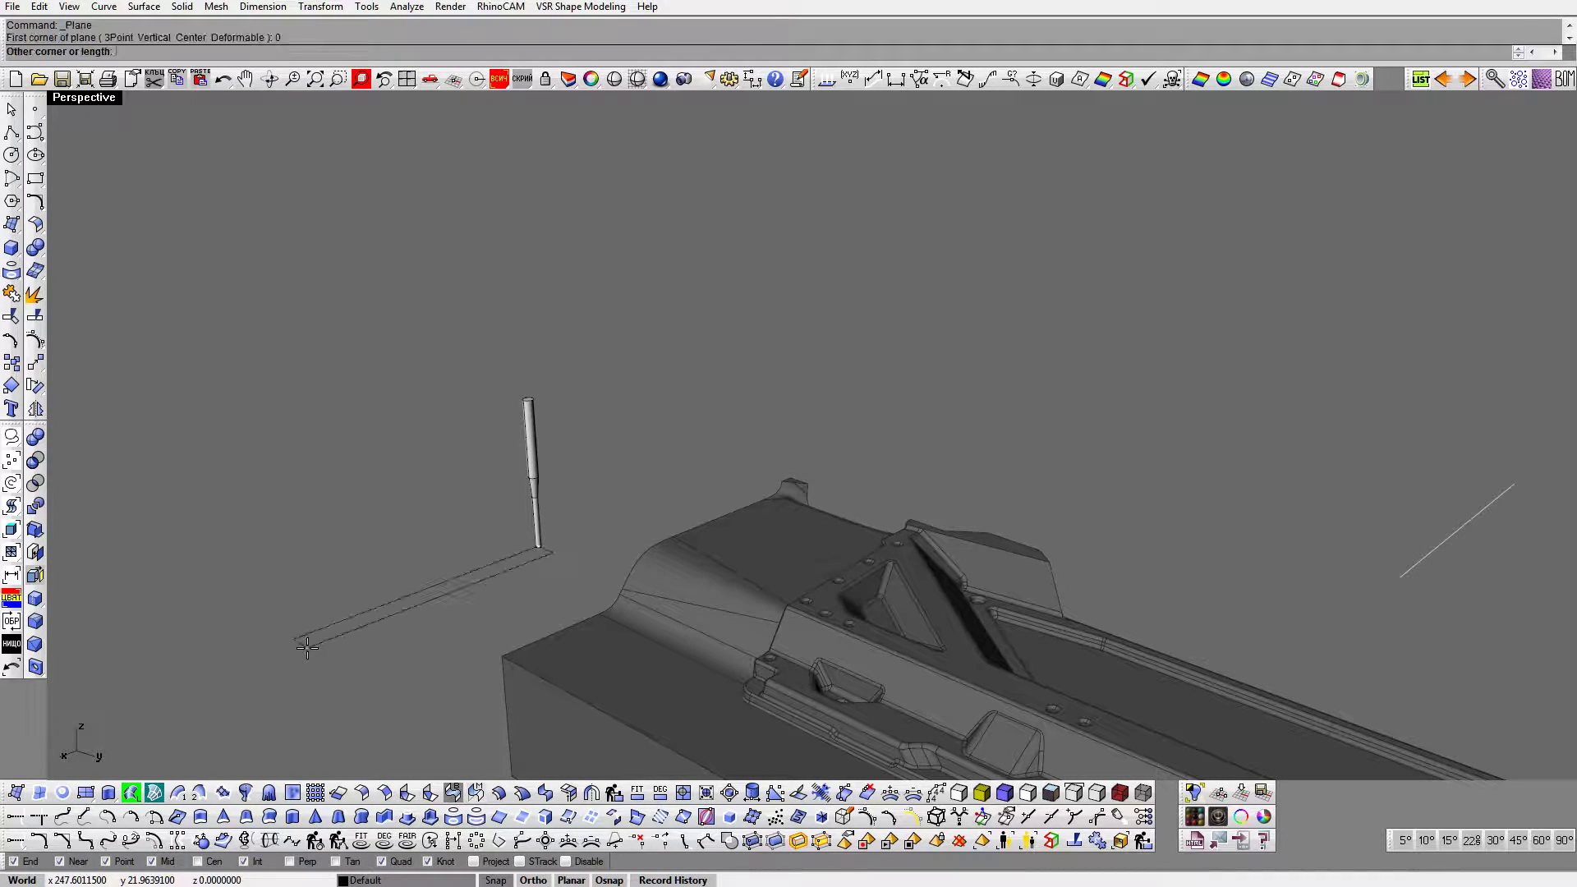
type("60")
key("Return")
key("Return")
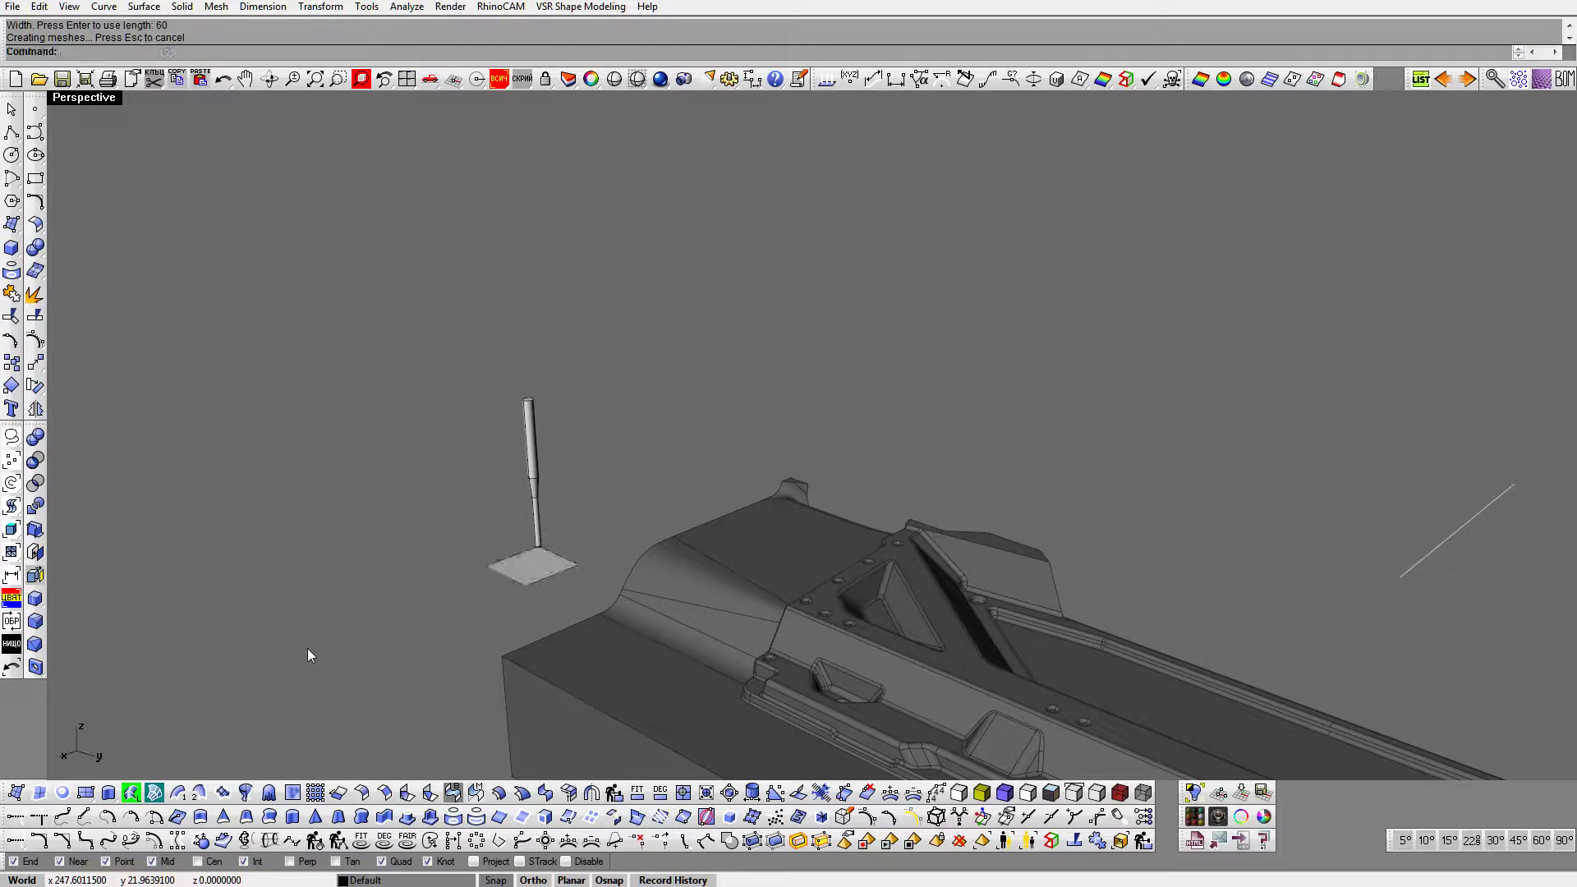
Step: Move the square plane by its edge midpoints and corners until it is centred on the tool's tip
left_click(533, 571)
left_click(35, 362)
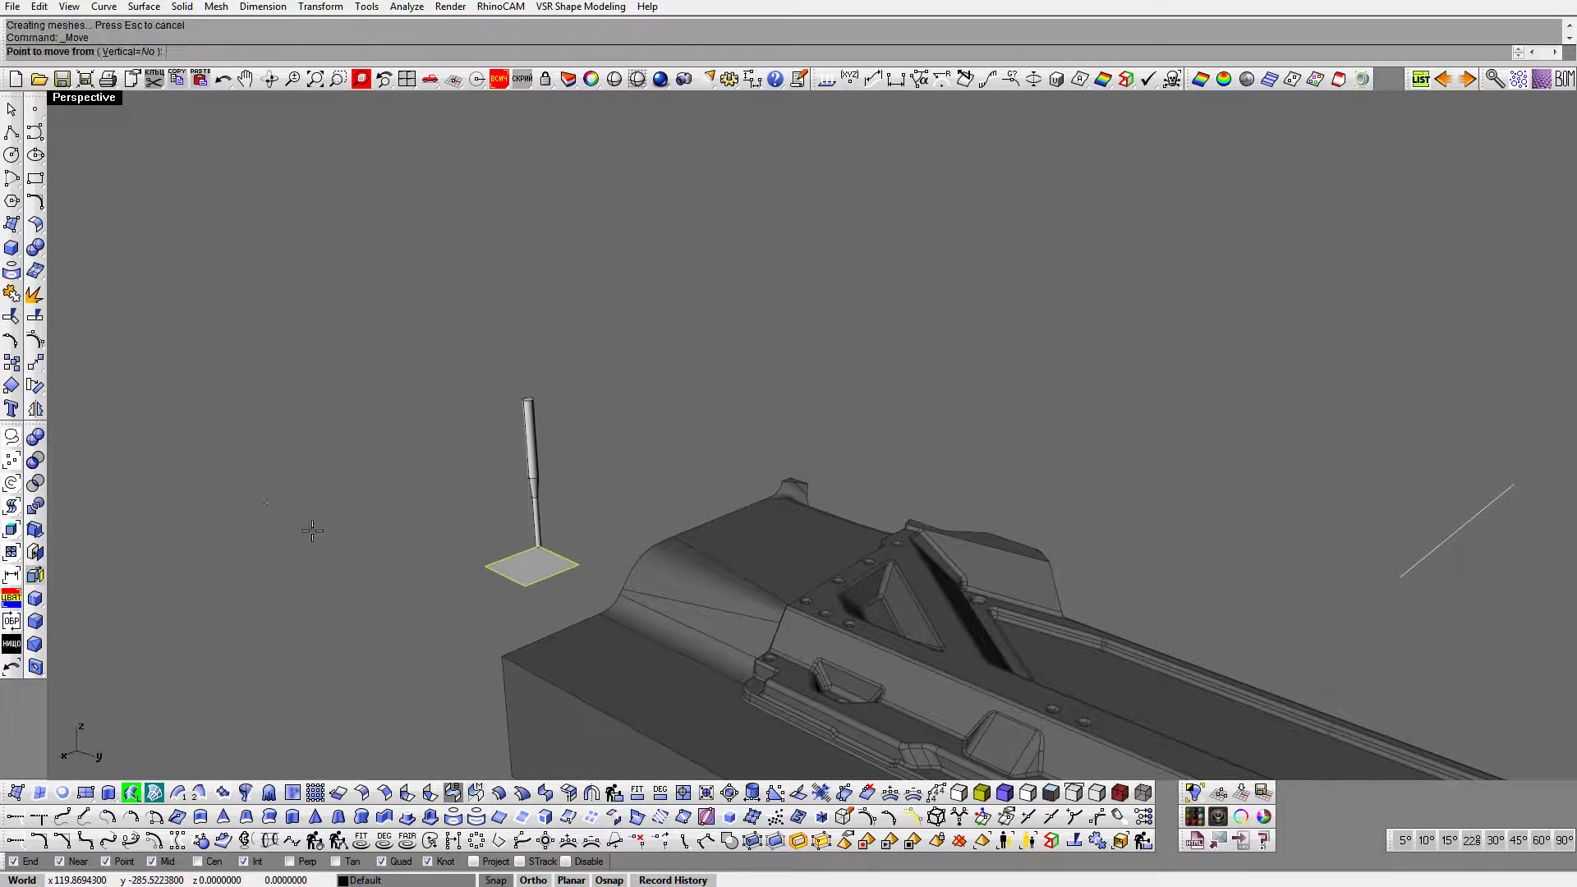
scroll(540, 666, "up", 5)
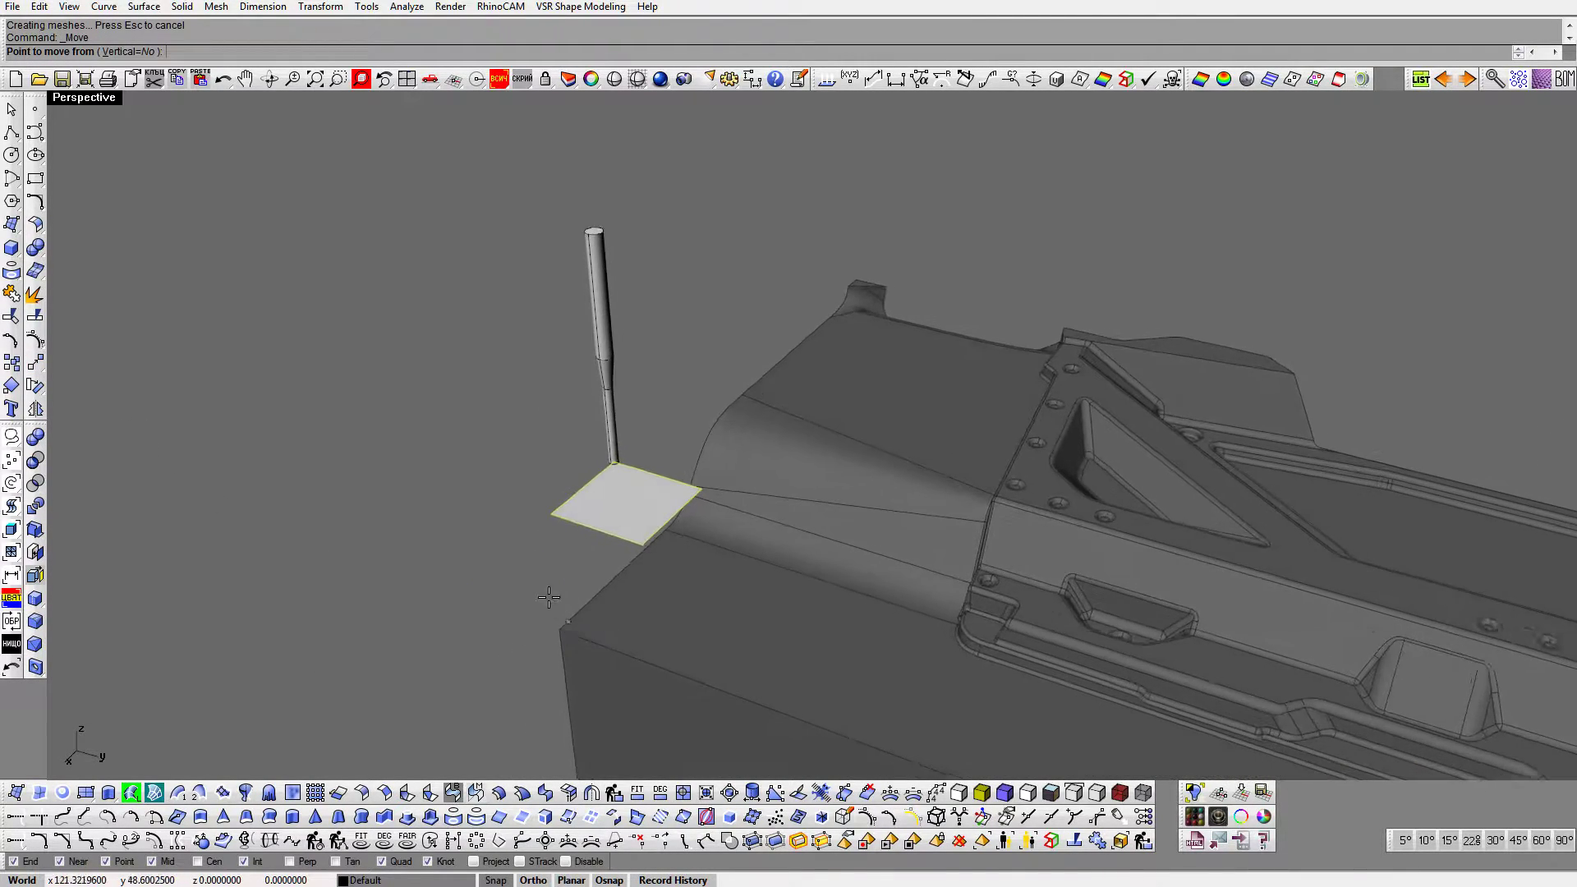
right_click_drag(534, 576, 544, 584)
left_click(608, 556)
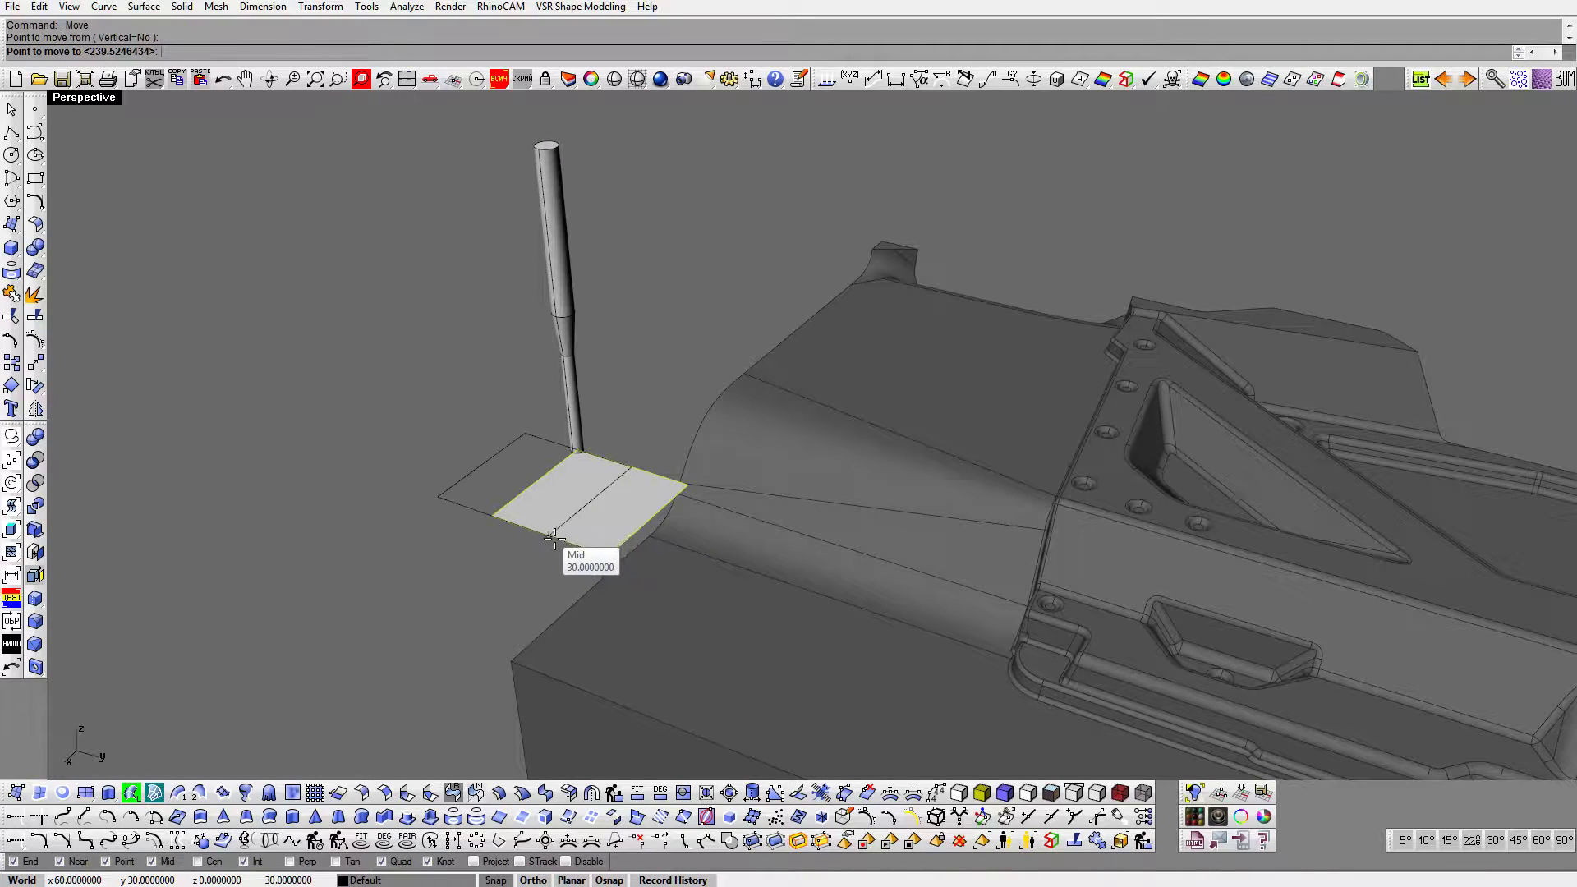
left_click(549, 534)
left_click(557, 542)
left_click(594, 516)
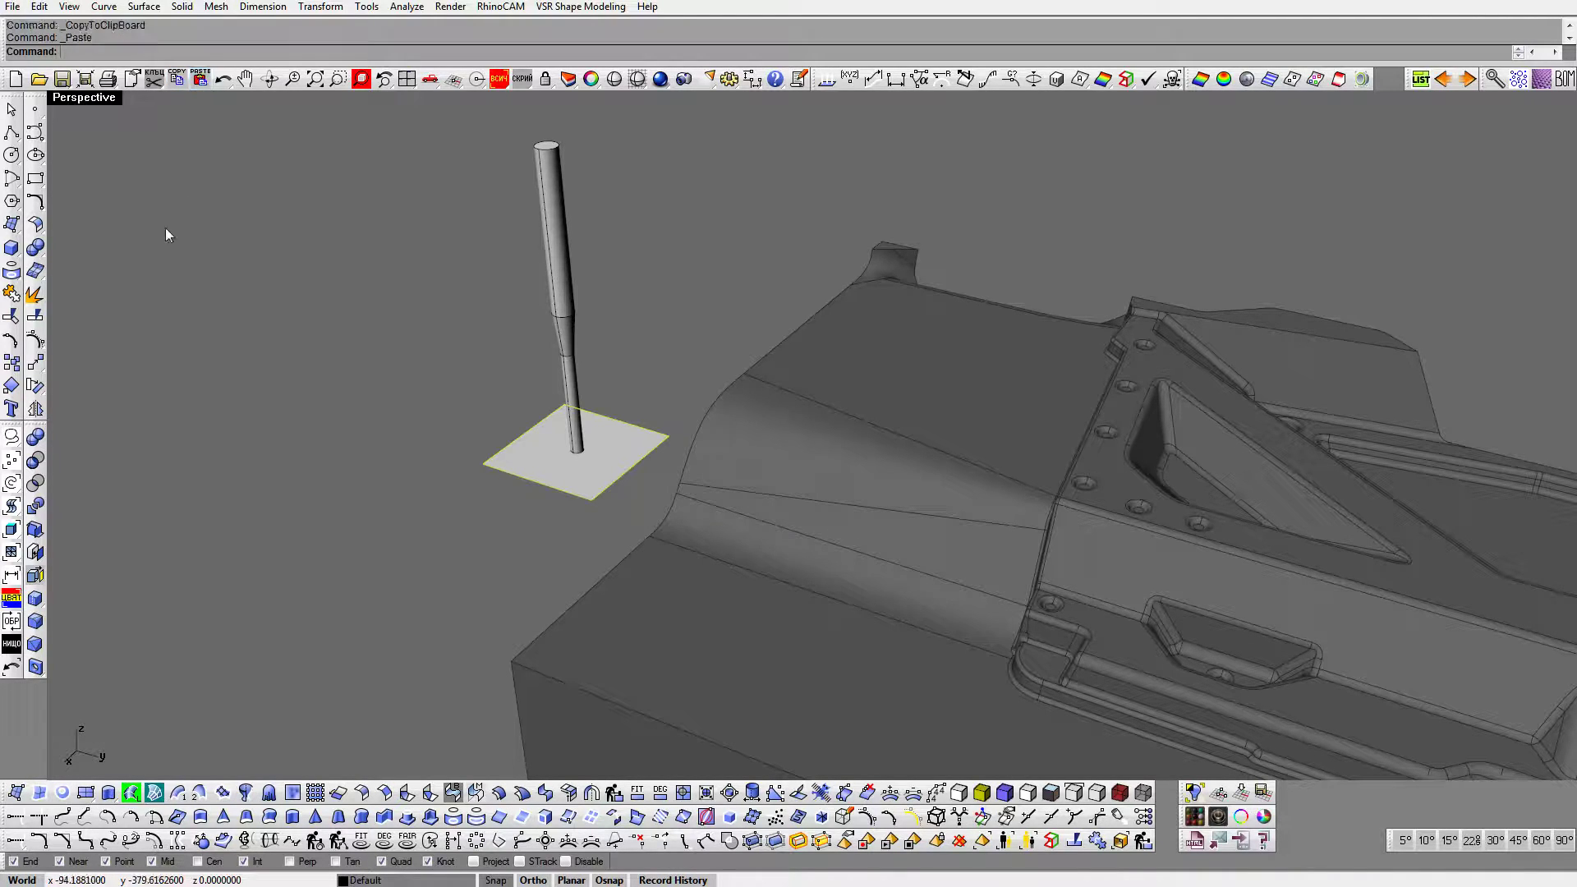
Step: Paste two copies of the plane and move each 60 to sit against two adjacent sides of the original
left_click(474, 461)
left_click(555, 400)
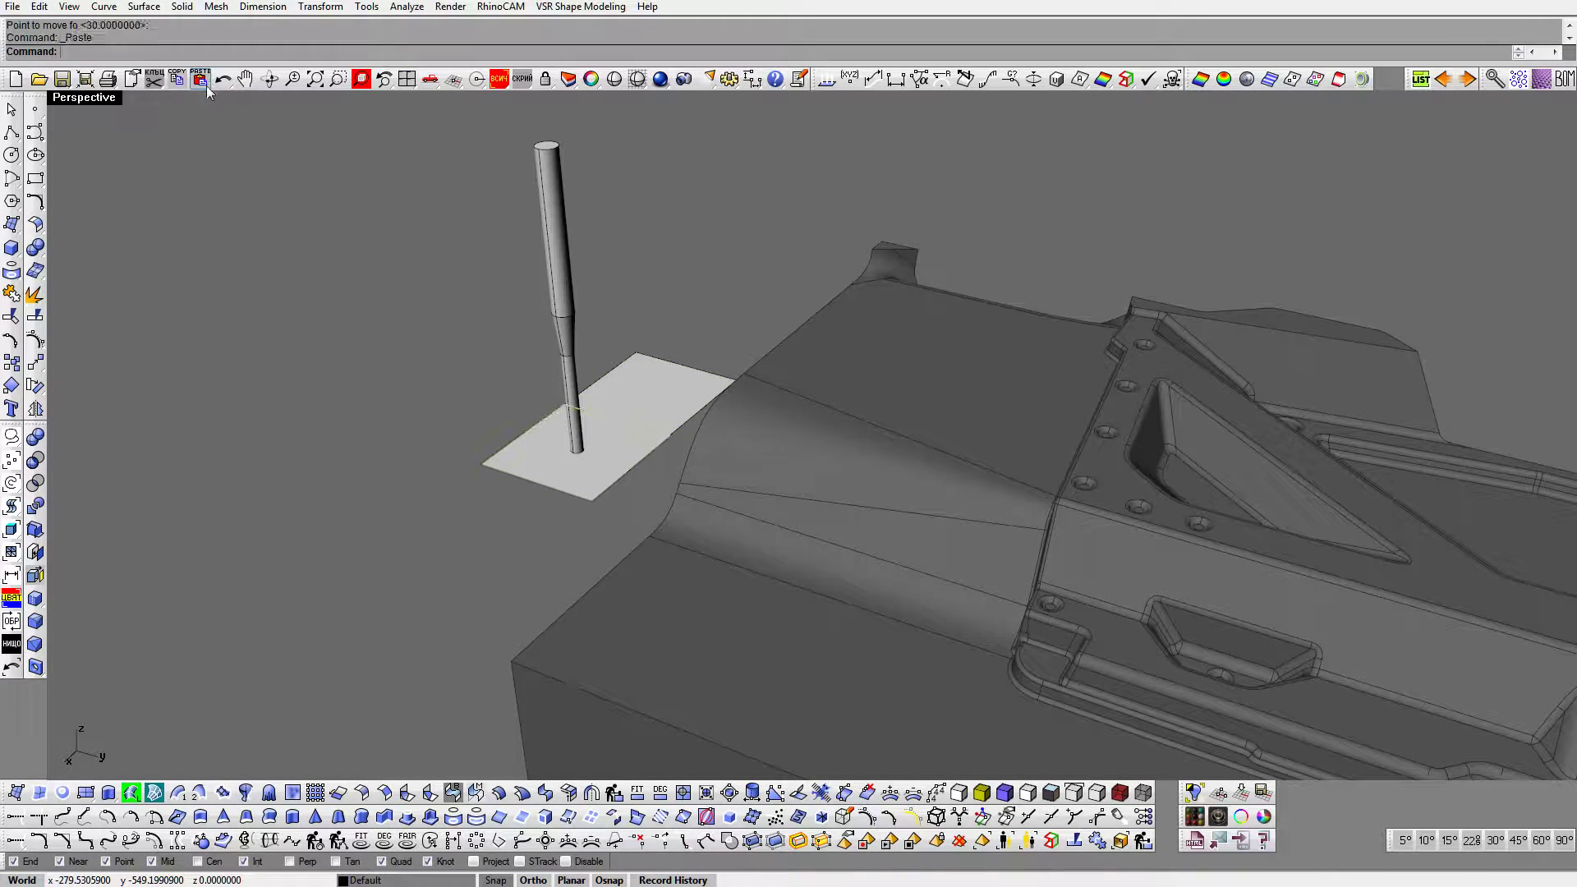
left_click(483, 464)
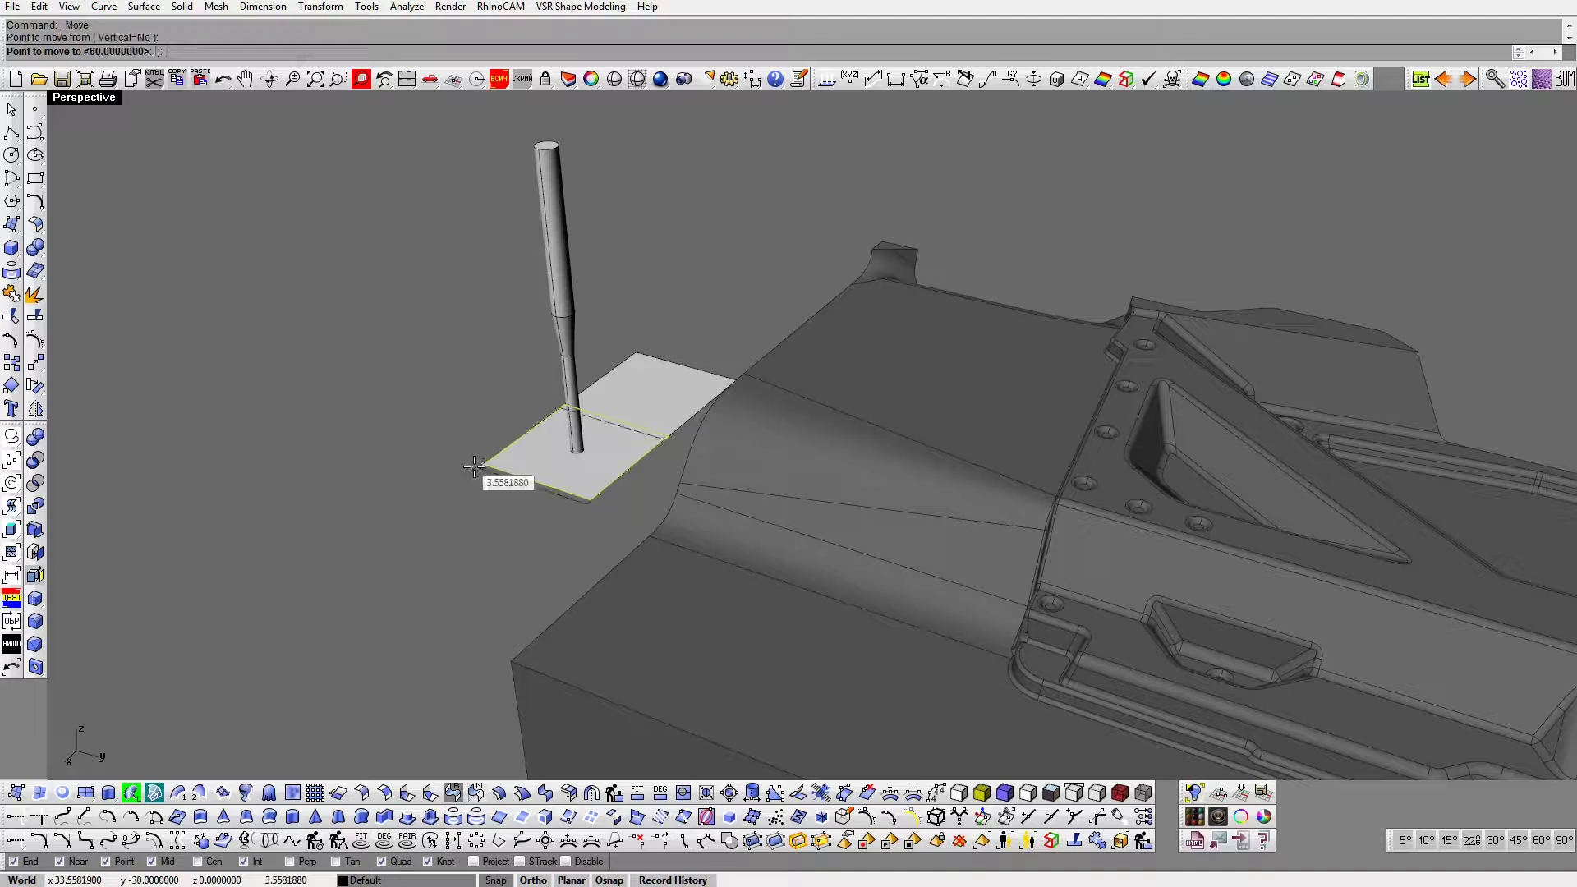
left_click(584, 509)
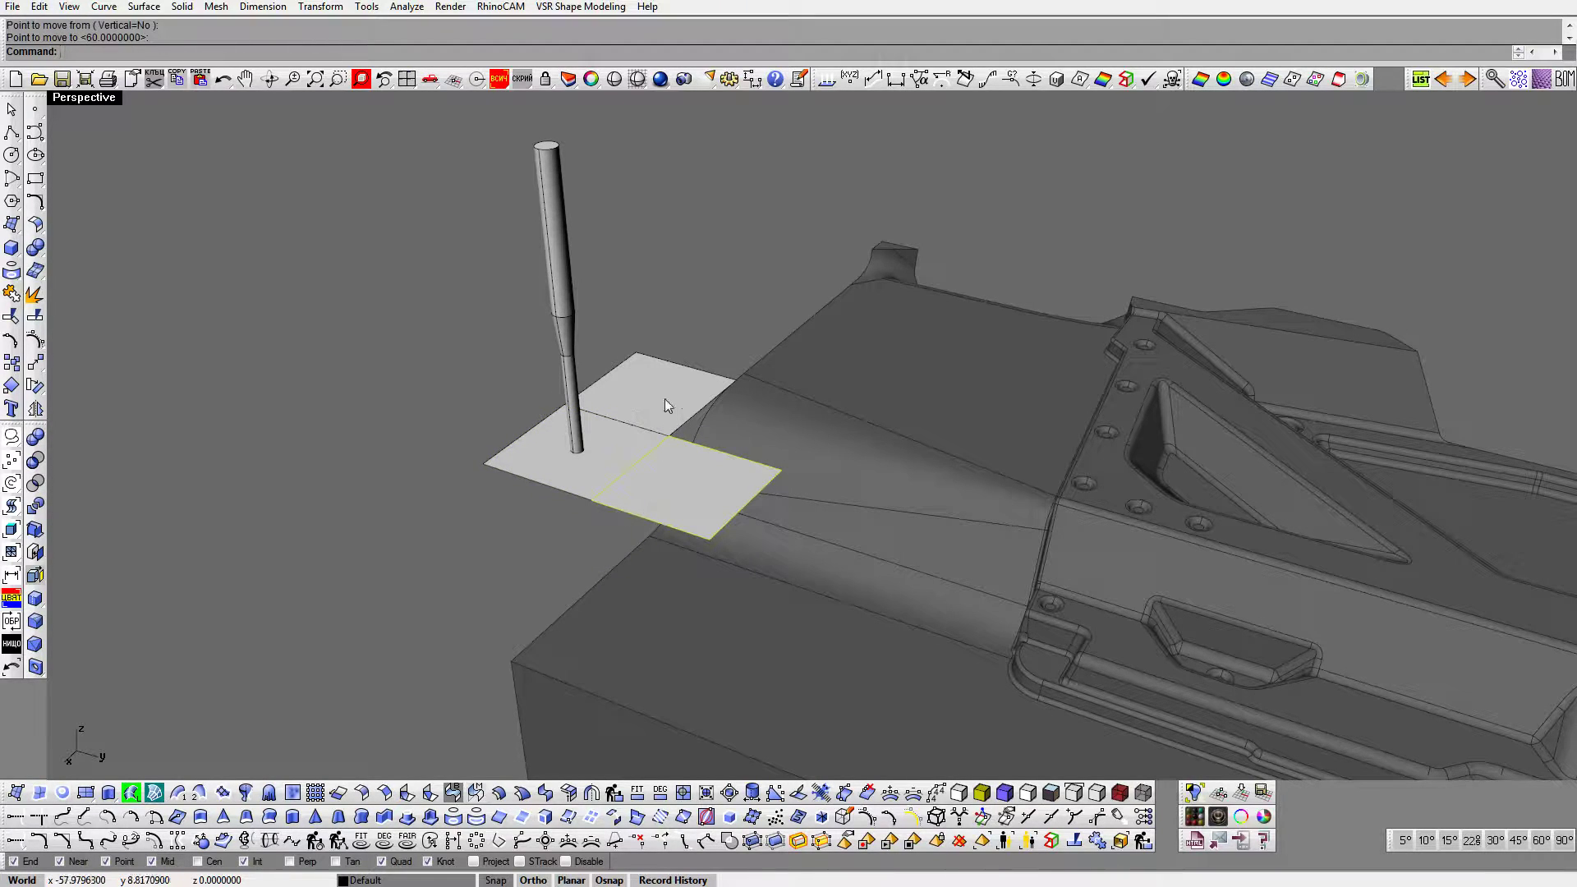
Step: Show the control points of the two added planes and move their outer edge points 120 straight down
left_click(34, 341)
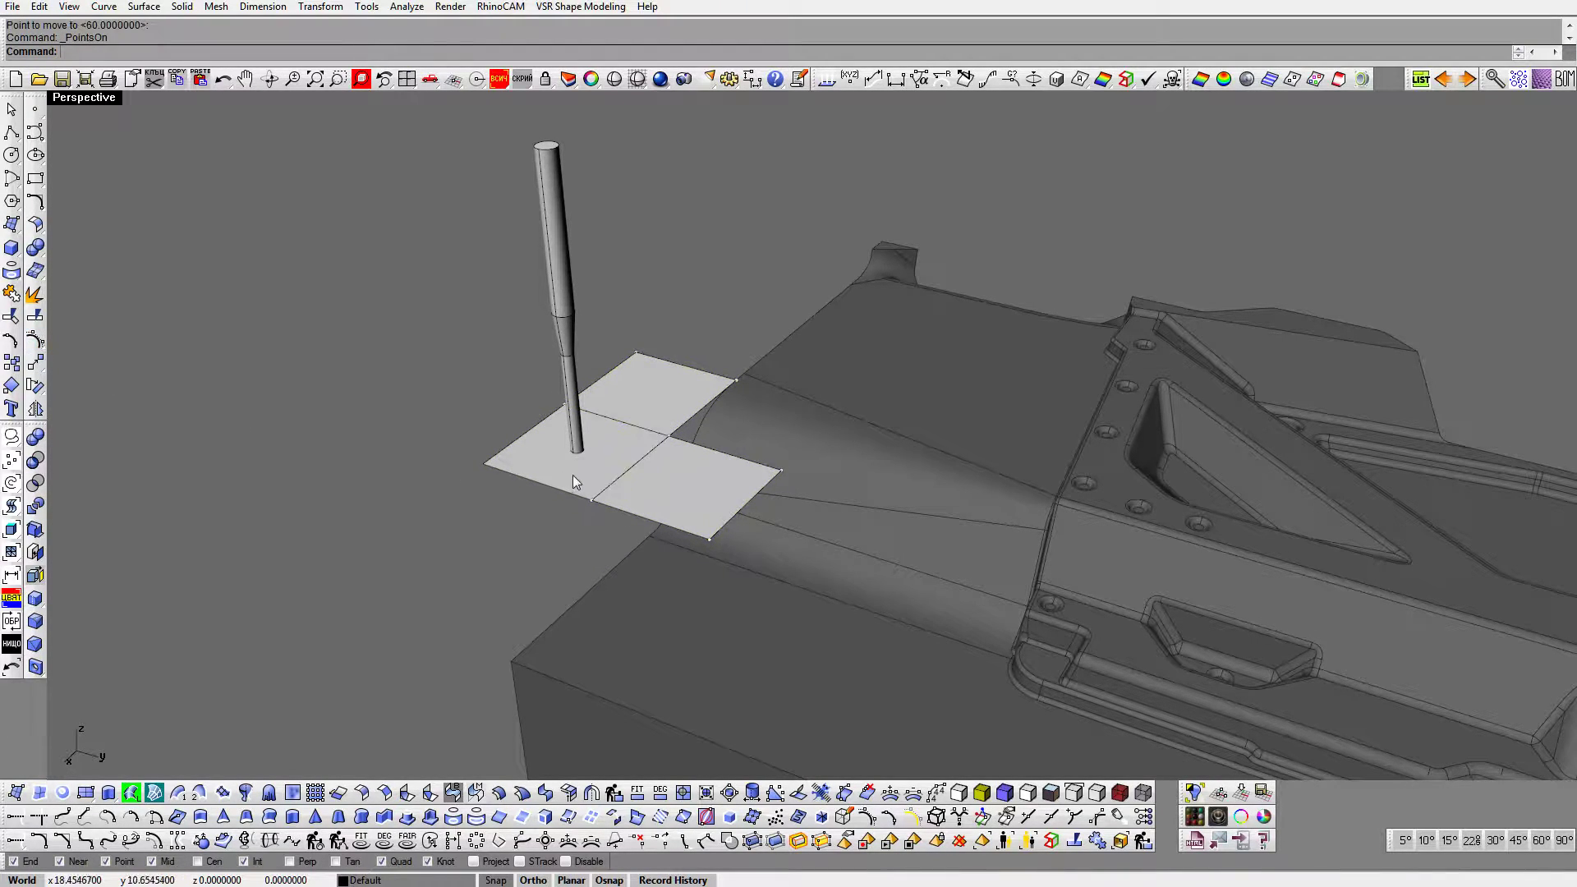
left_click(636, 83)
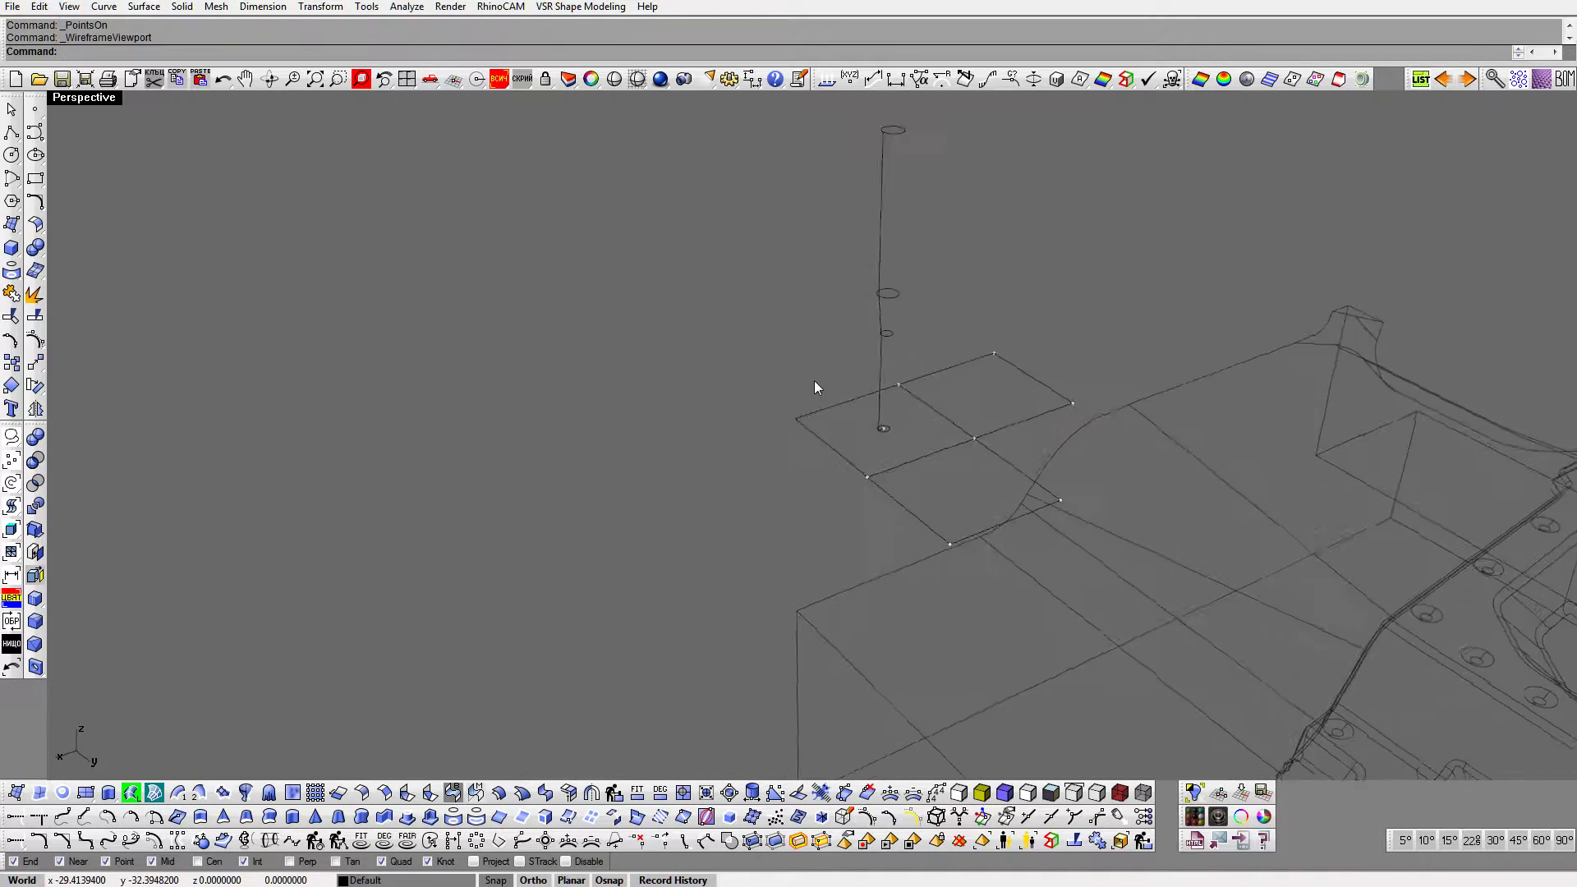
right_click_drag(938, 454, 907, 450)
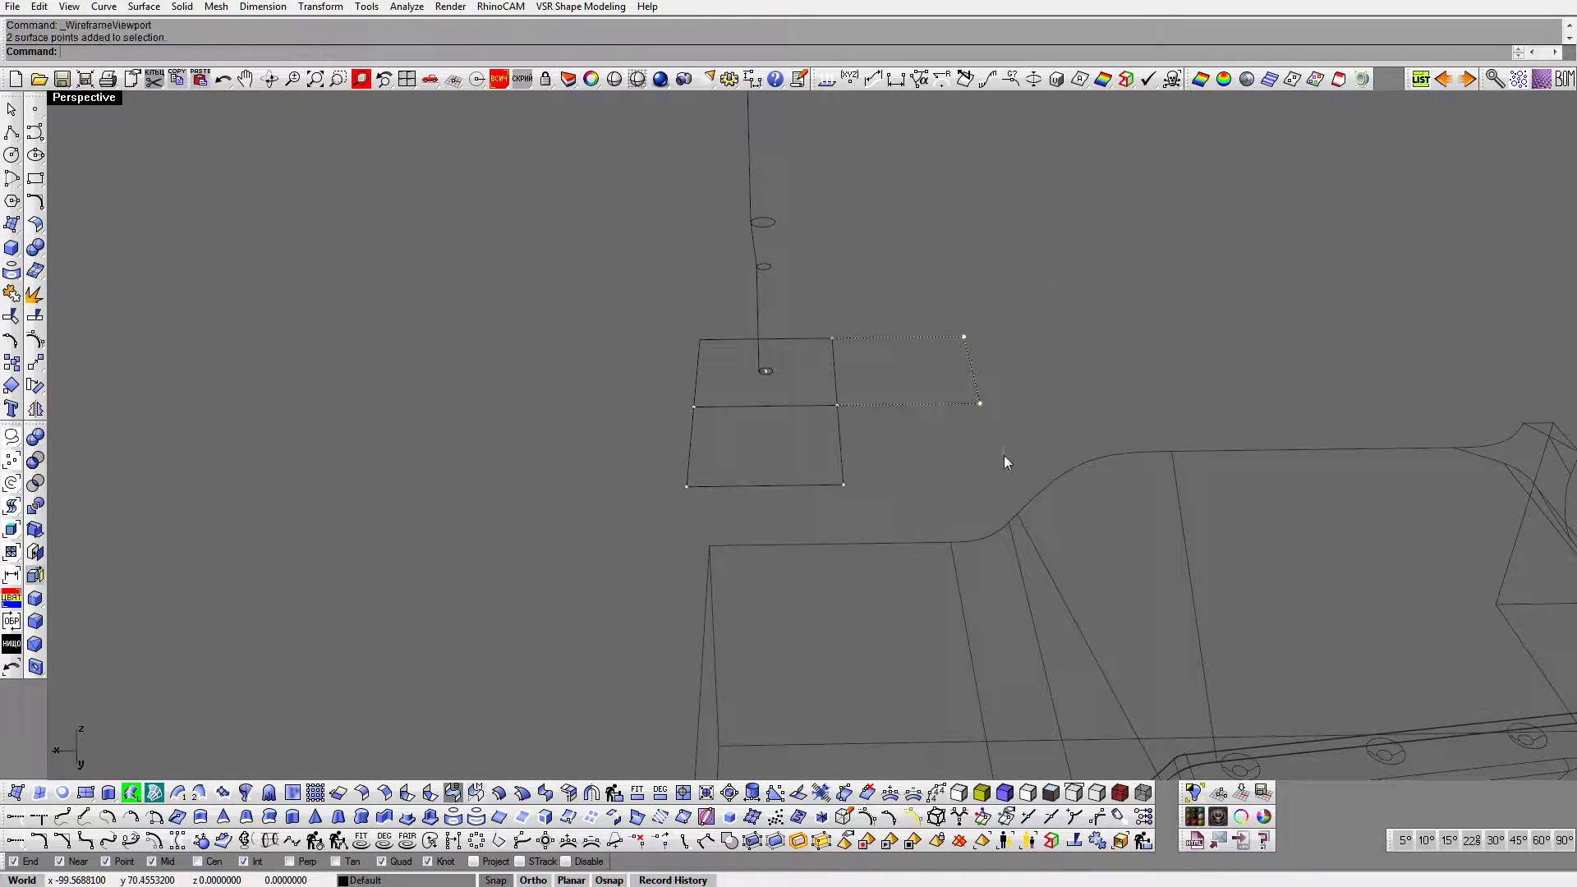
left_click(960, 792)
mouse_move(657, 465)
right_mouse_down()
mouse_move(411, 455)
mouse_move(622, 518)
mouse_move(528, 504)
mouse_move(605, 341)
right_mouse_up()
left_click_drag(611, 329, 587, 376)
type("120")
key("Return")
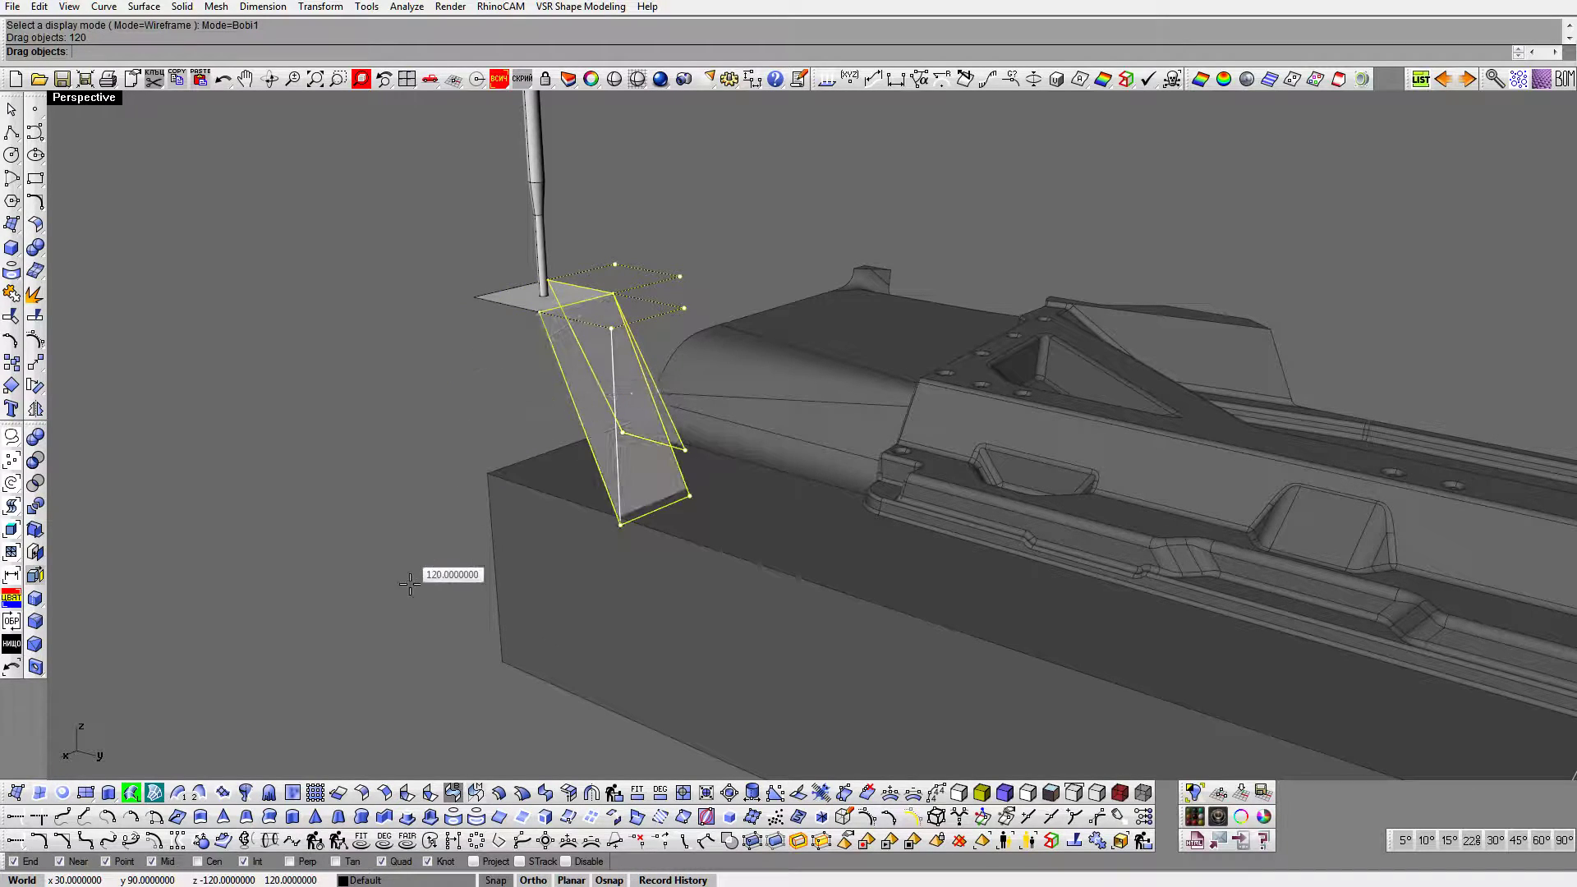
left_click_drag(411, 578, 412, 605)
Step: Move the inner lower corner points of the two sloping faces to one common corner so the faces share a slanted edge
right_click_drag(414, 394, 646, 158)
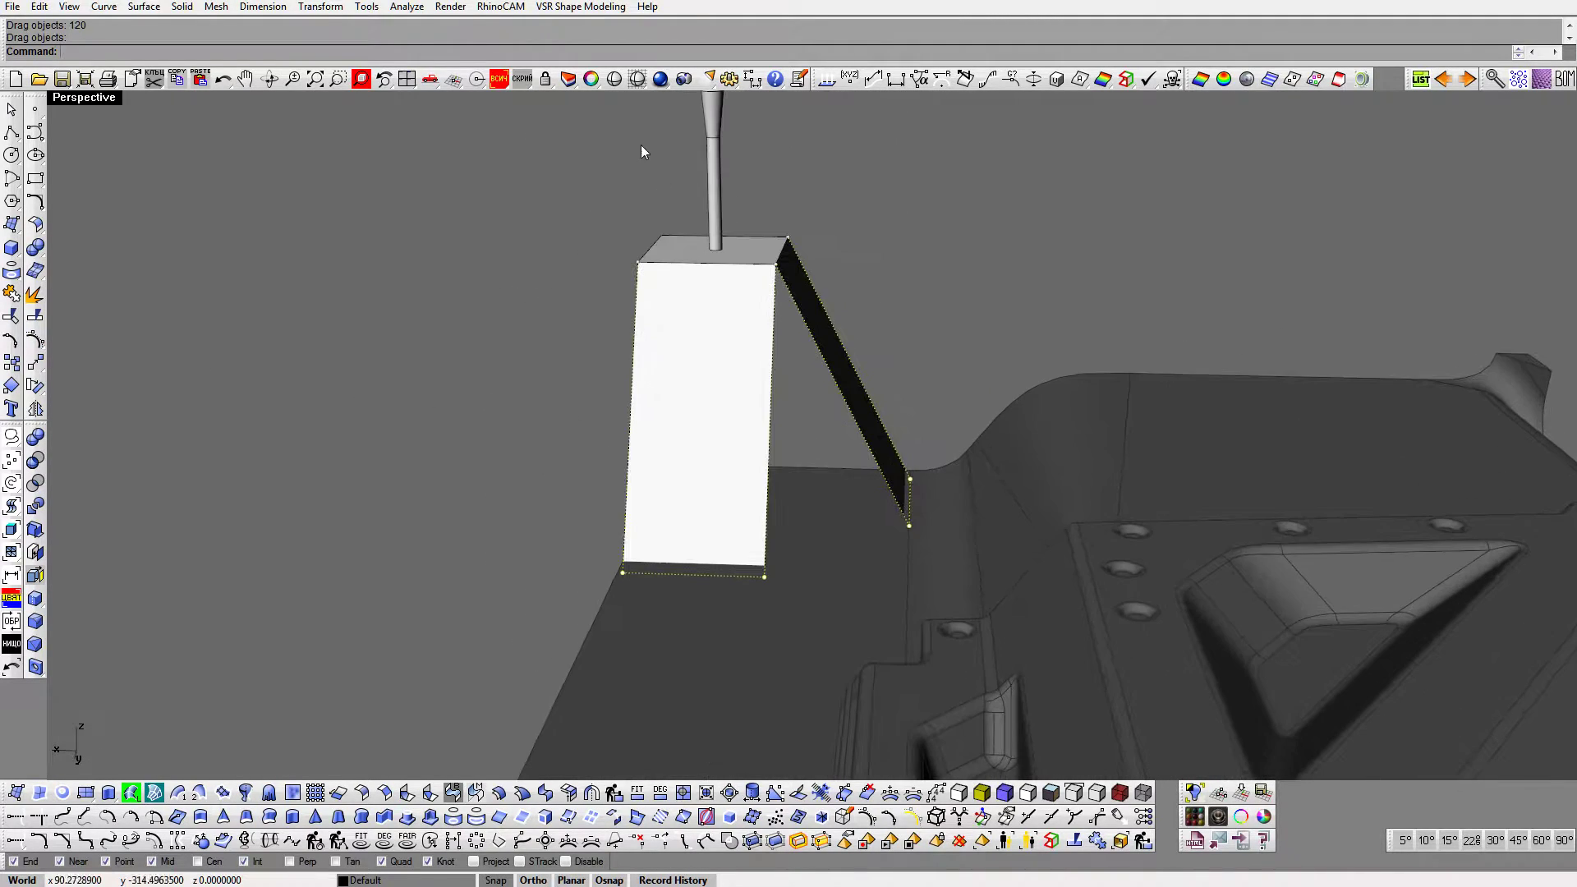
left_click(635, 87)
left_click(638, 85)
key("Escape")
left_click_drag(763, 582, 915, 521)
right_click_drag(915, 520, 1067, 668)
left_click_drag(1074, 648, 897, 632)
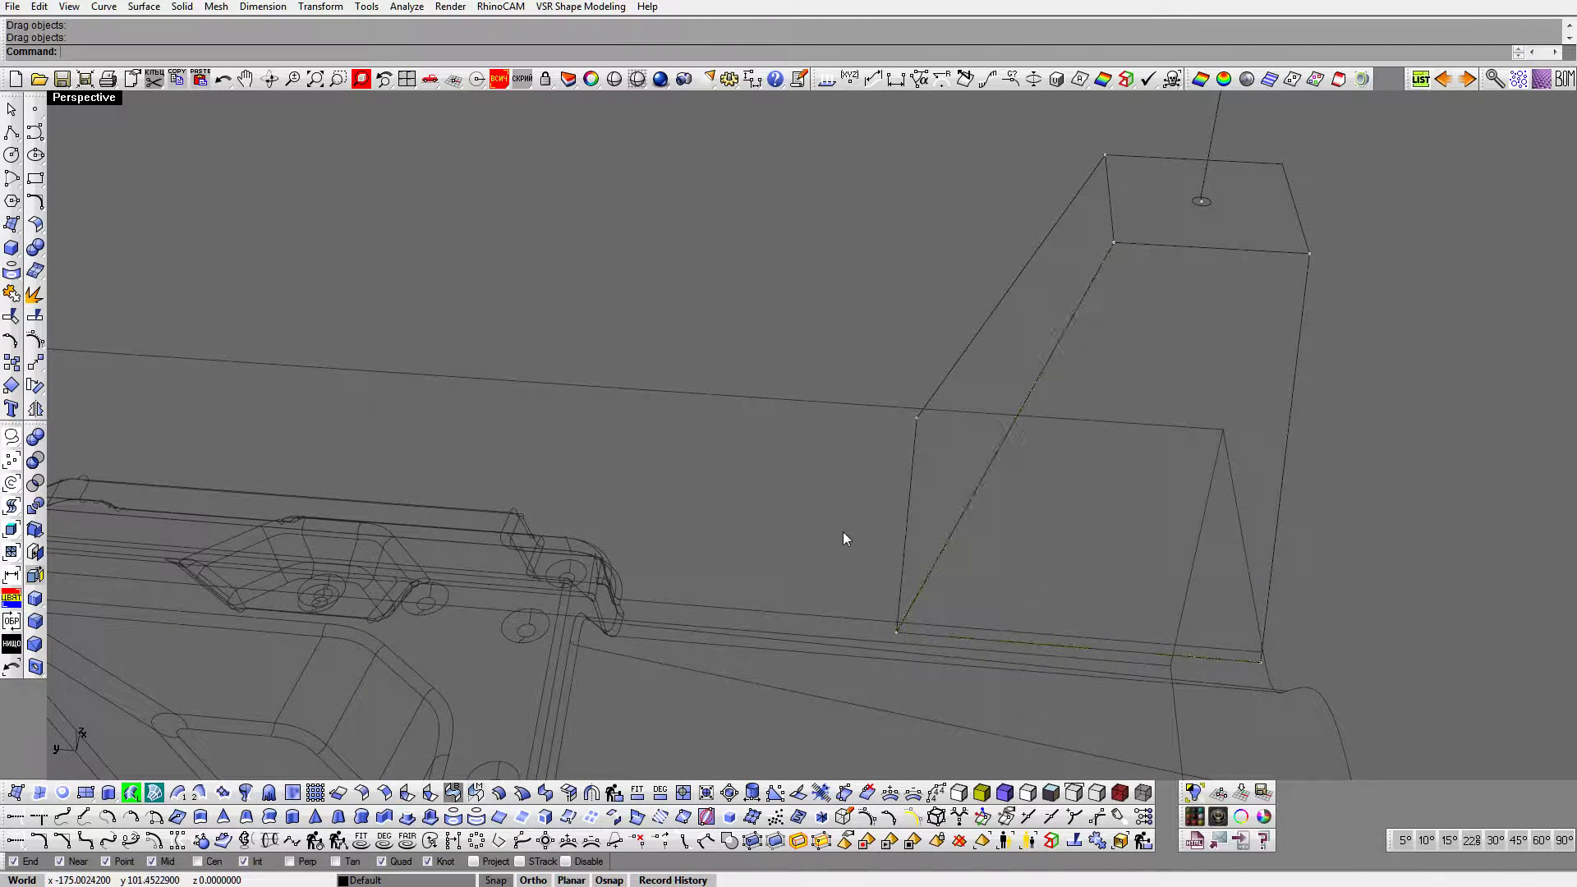
left_click(959, 790)
scroll(1046, 569, "down", 8)
mouse_move(1047, 568)
right_mouse_down()
mouse_move(1004, 719)
mouse_move(1016, 788)
right_mouse_up()
Step: Switch to the ZaioBaio display mode and create a vertical plane from the shared lower corner to the block's corner, up to the horizontal plane
left_click(985, 793)
right_click_drag(969, 536, 863, 565)
scroll(680, 495, "up", 6)
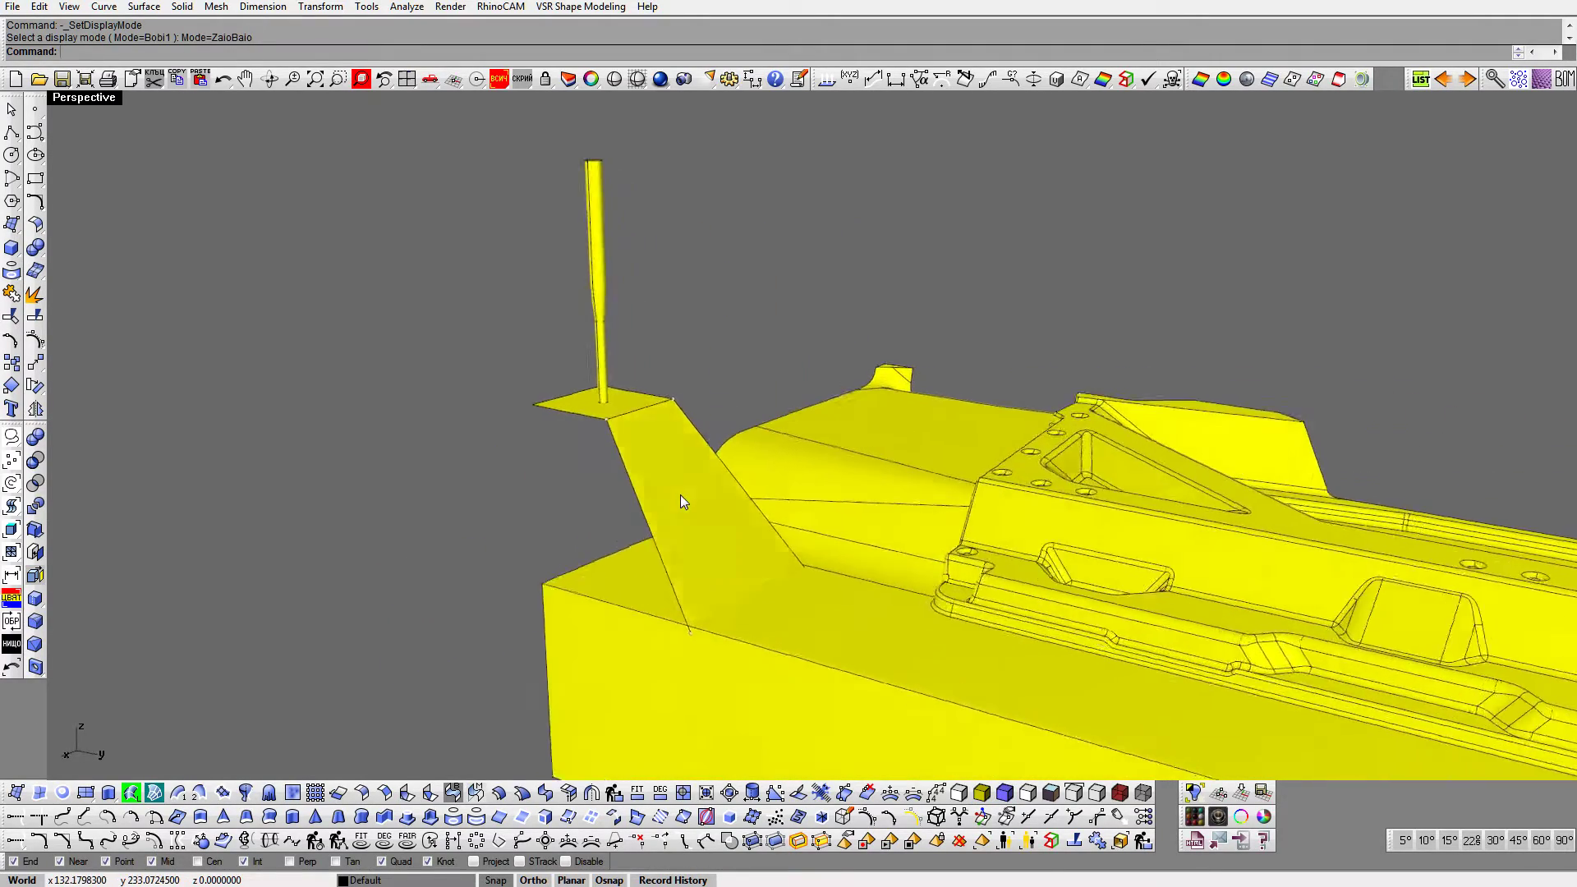
right_click_drag(680, 494, 764, 485)
left_click(88, 795)
left_click(739, 717)
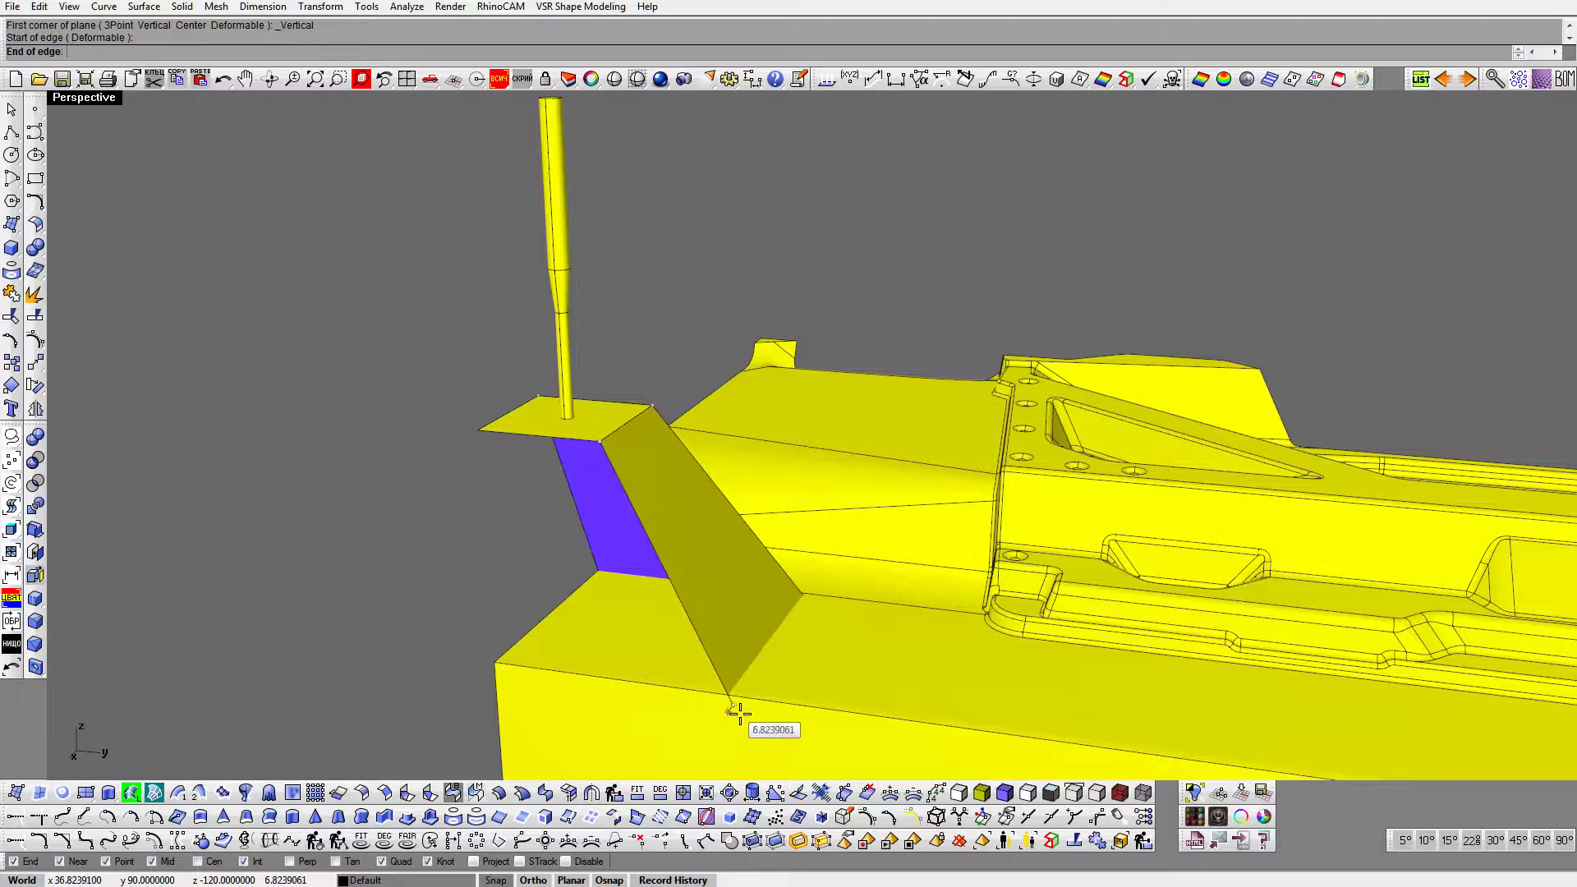
left_click(498, 662)
left_click(501, 457)
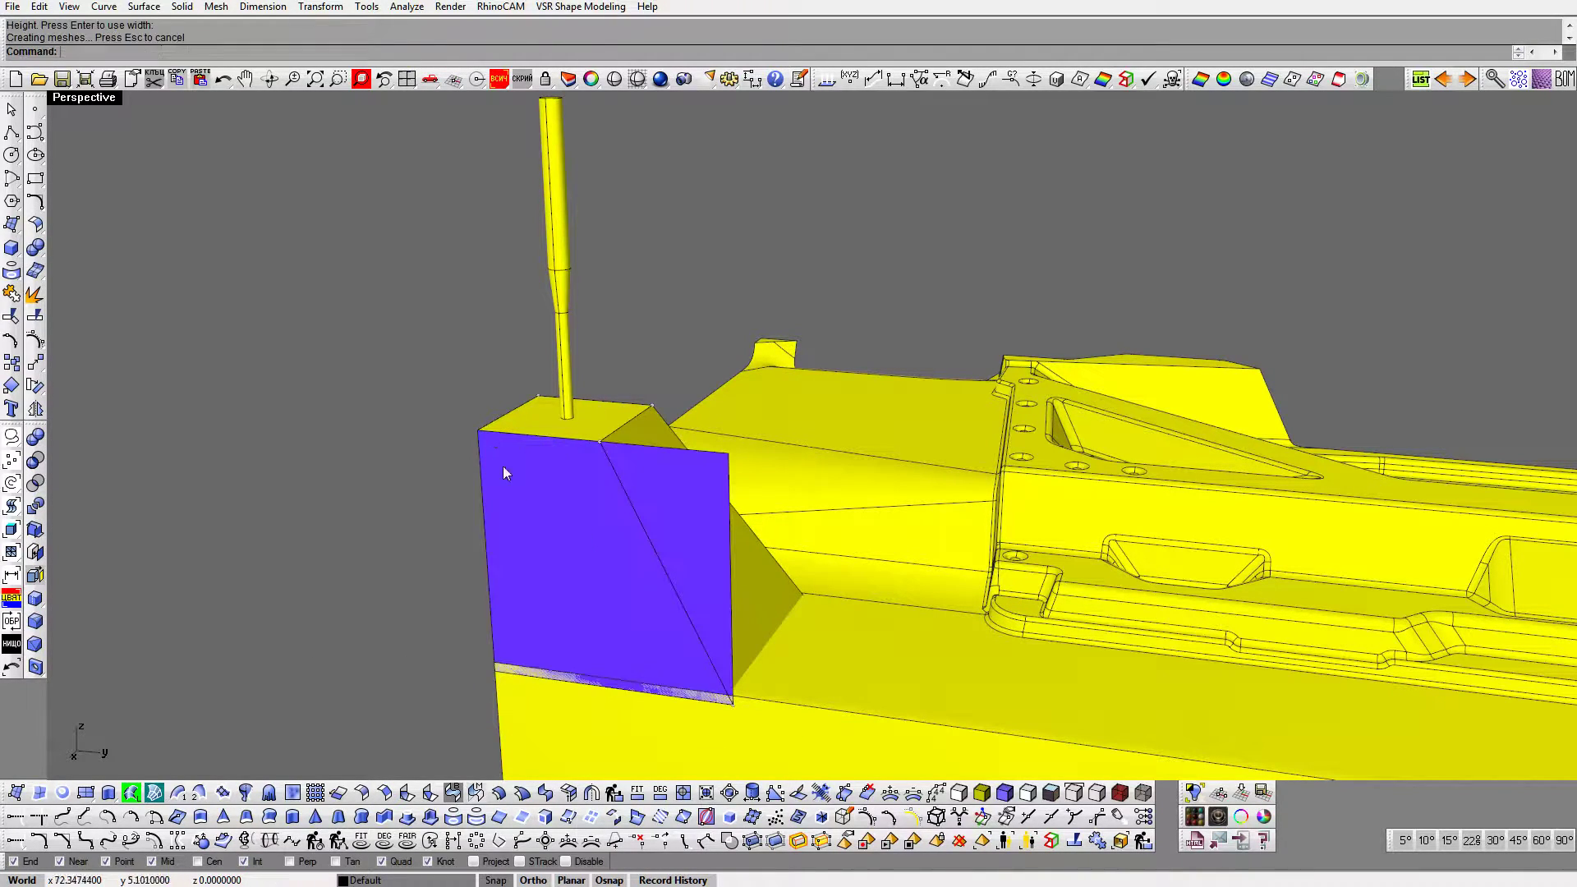
Step: Trim the vertical plane to the slanted edge of the sloping face and flip the direction of the remaining face
left_click(35, 316)
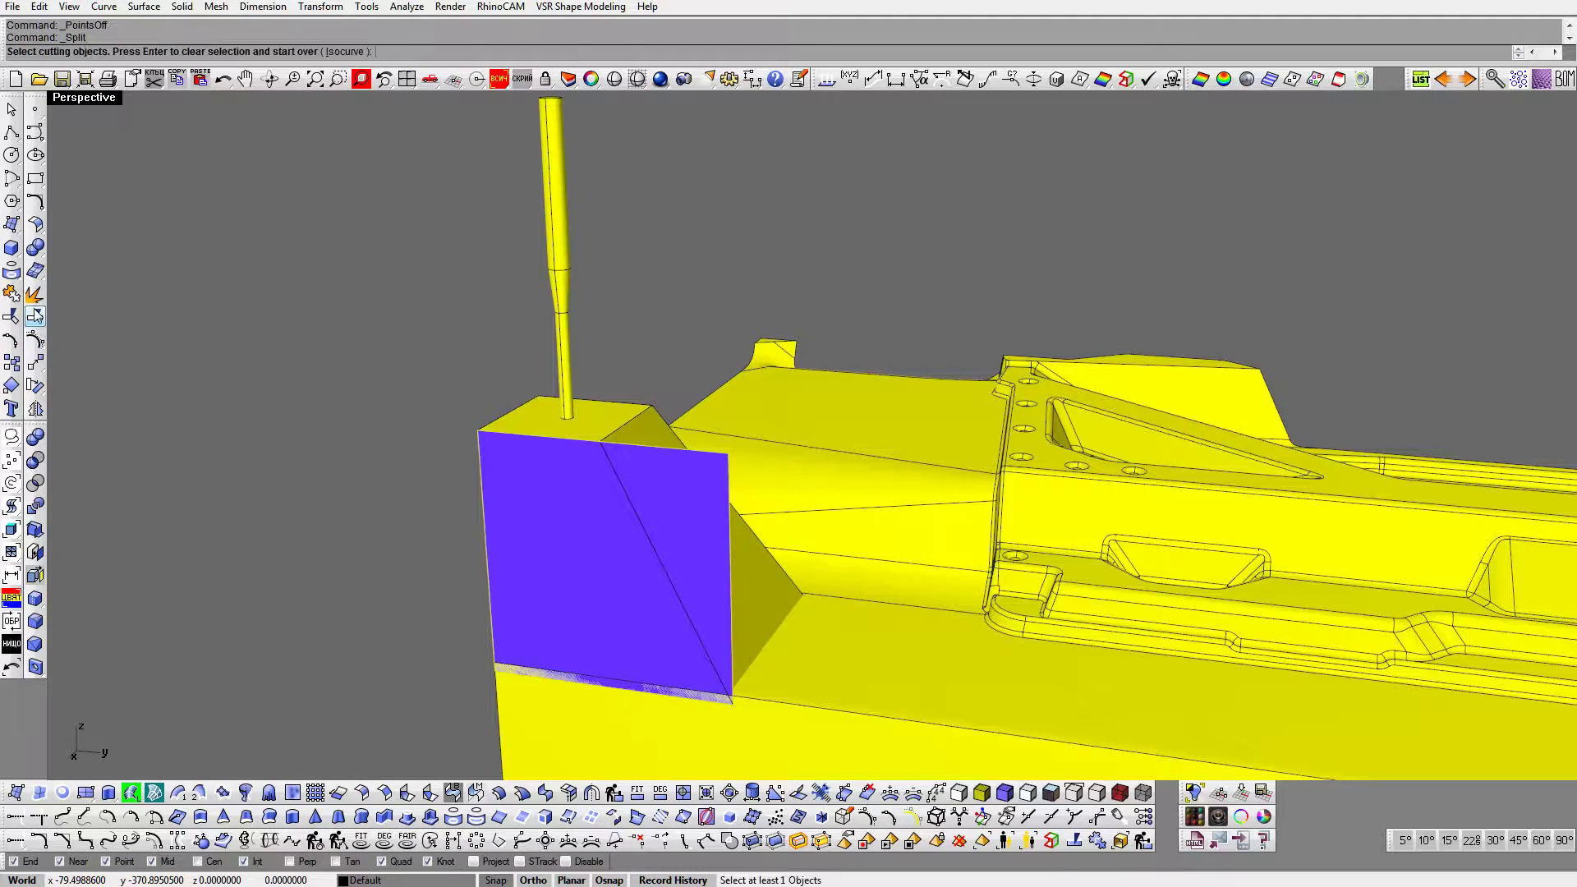
key("Return")
left_click(662, 490)
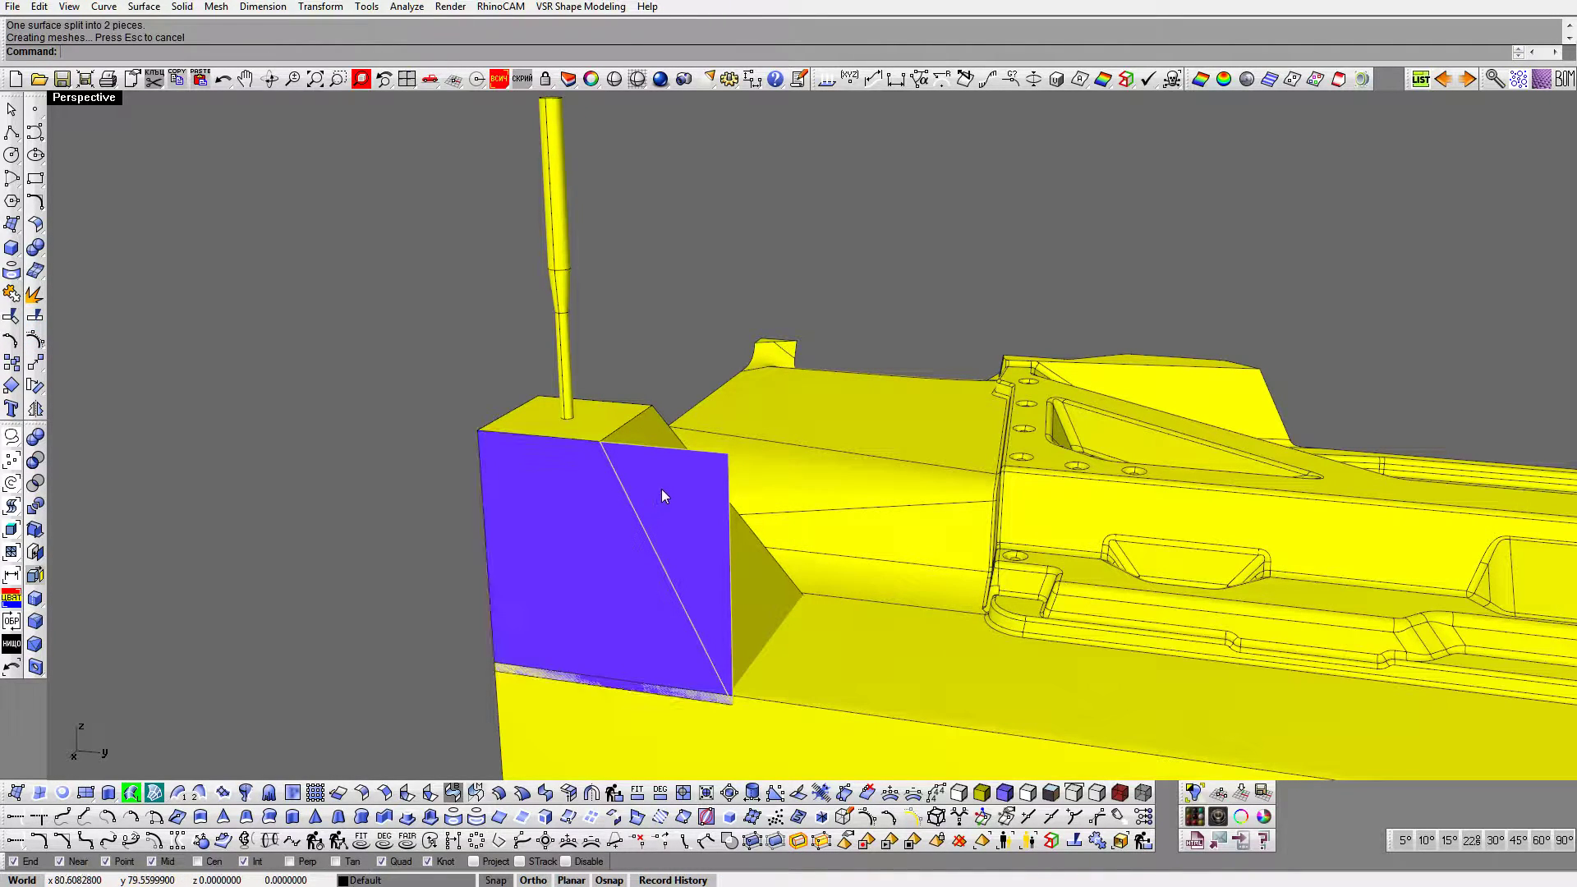
key("Delete")
left_click(838, 82)
left_click(548, 526)
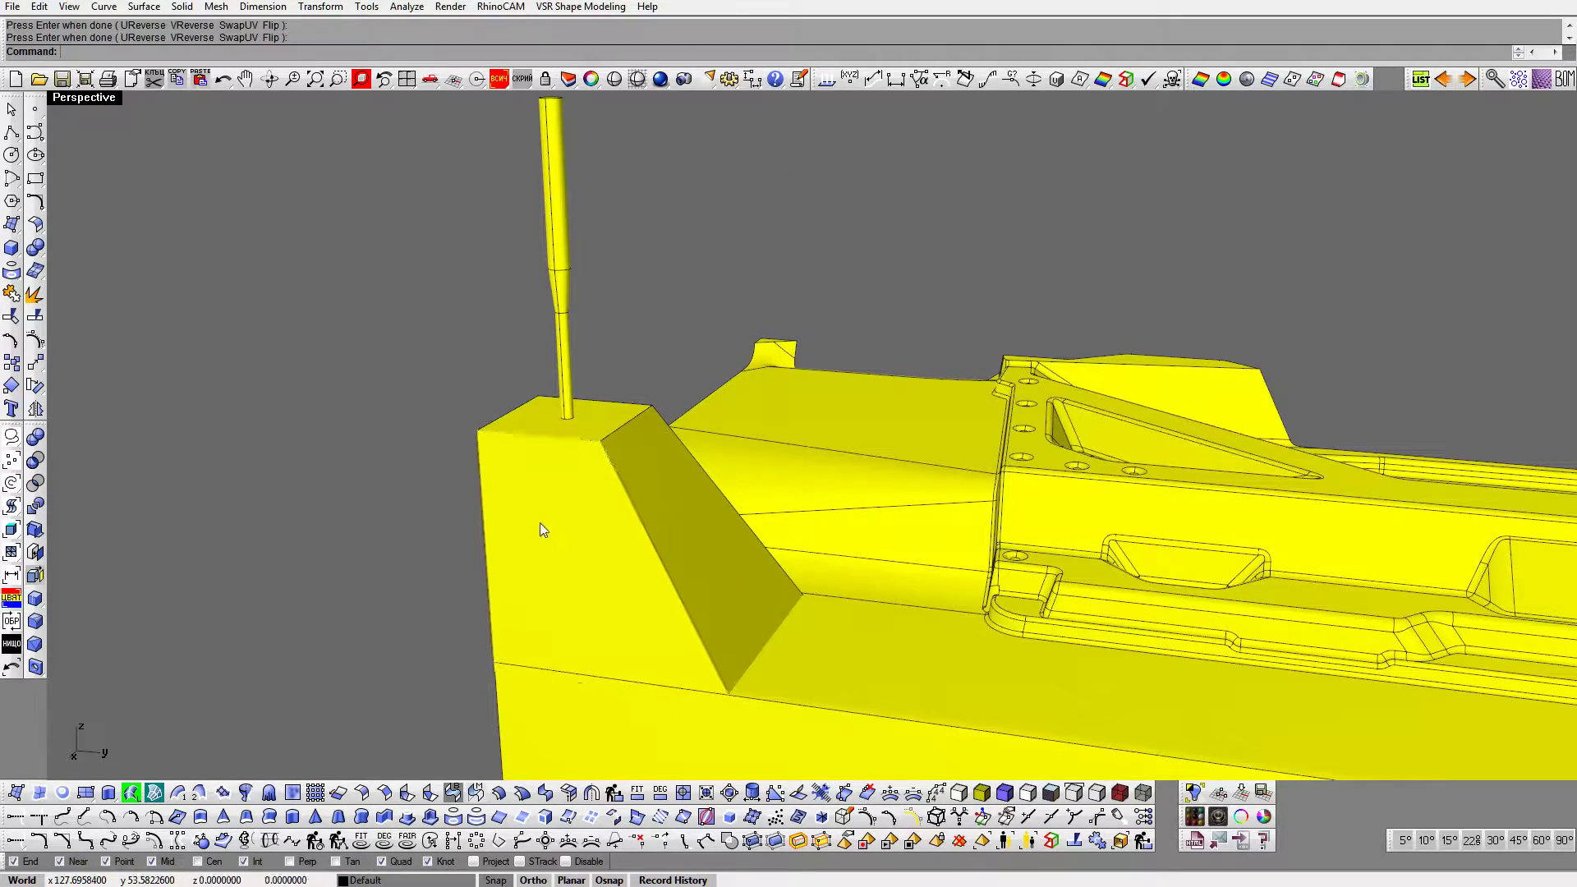
Step: Rotate a copy of the trimmed vertical face about its upper outer corner into the plane of the mould's end
right_click_drag(550, 530, 58, 358)
left_click(35, 386)
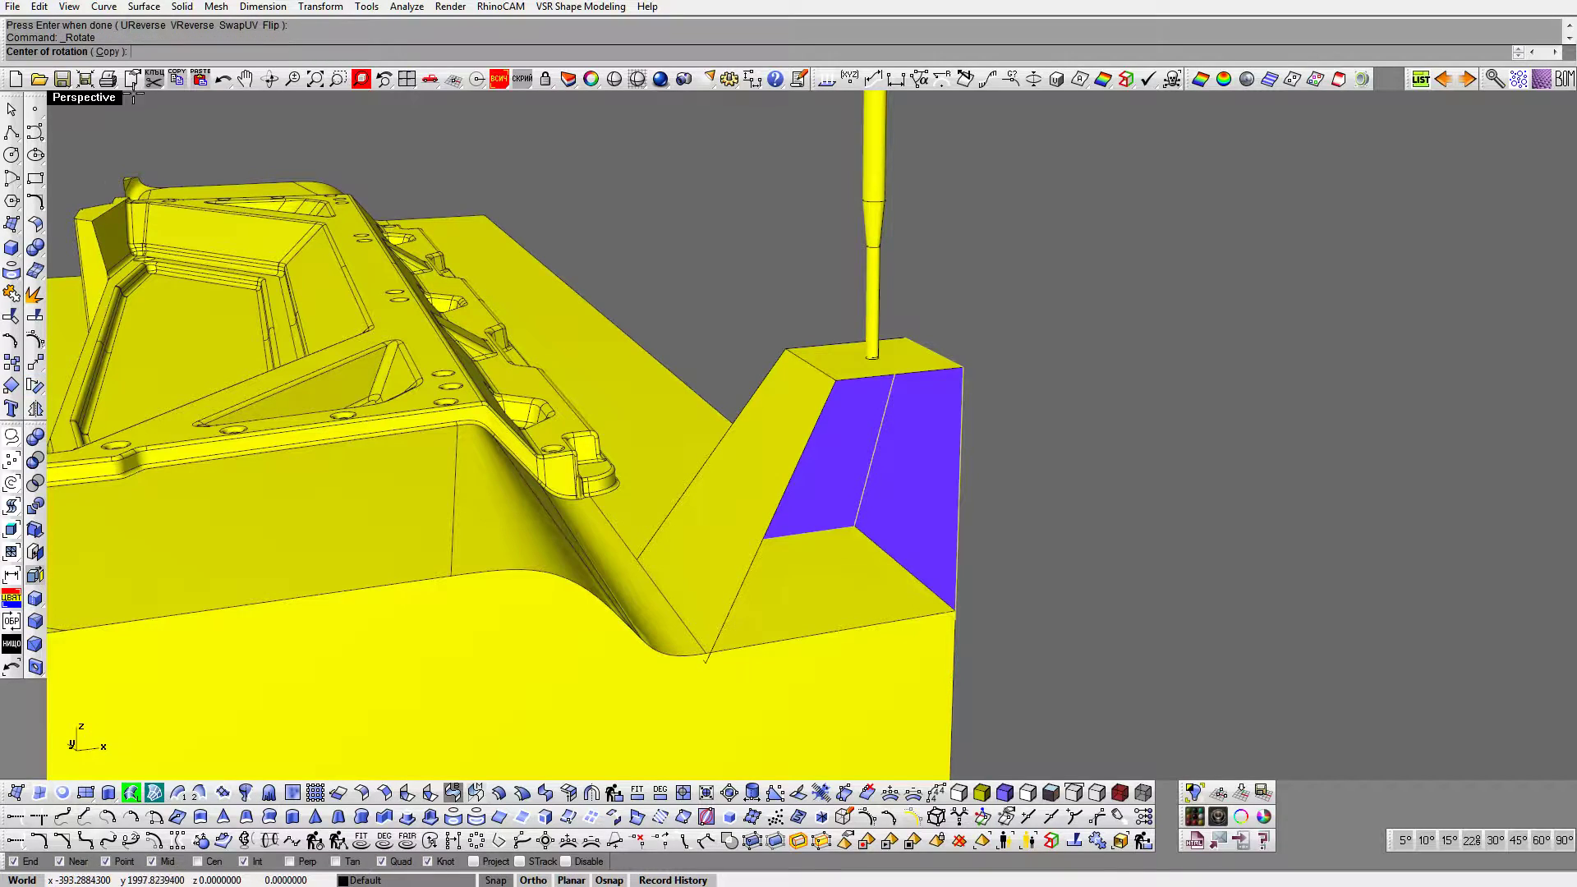
left_click(966, 369)
left_click(1050, 363)
left_click(1119, 547)
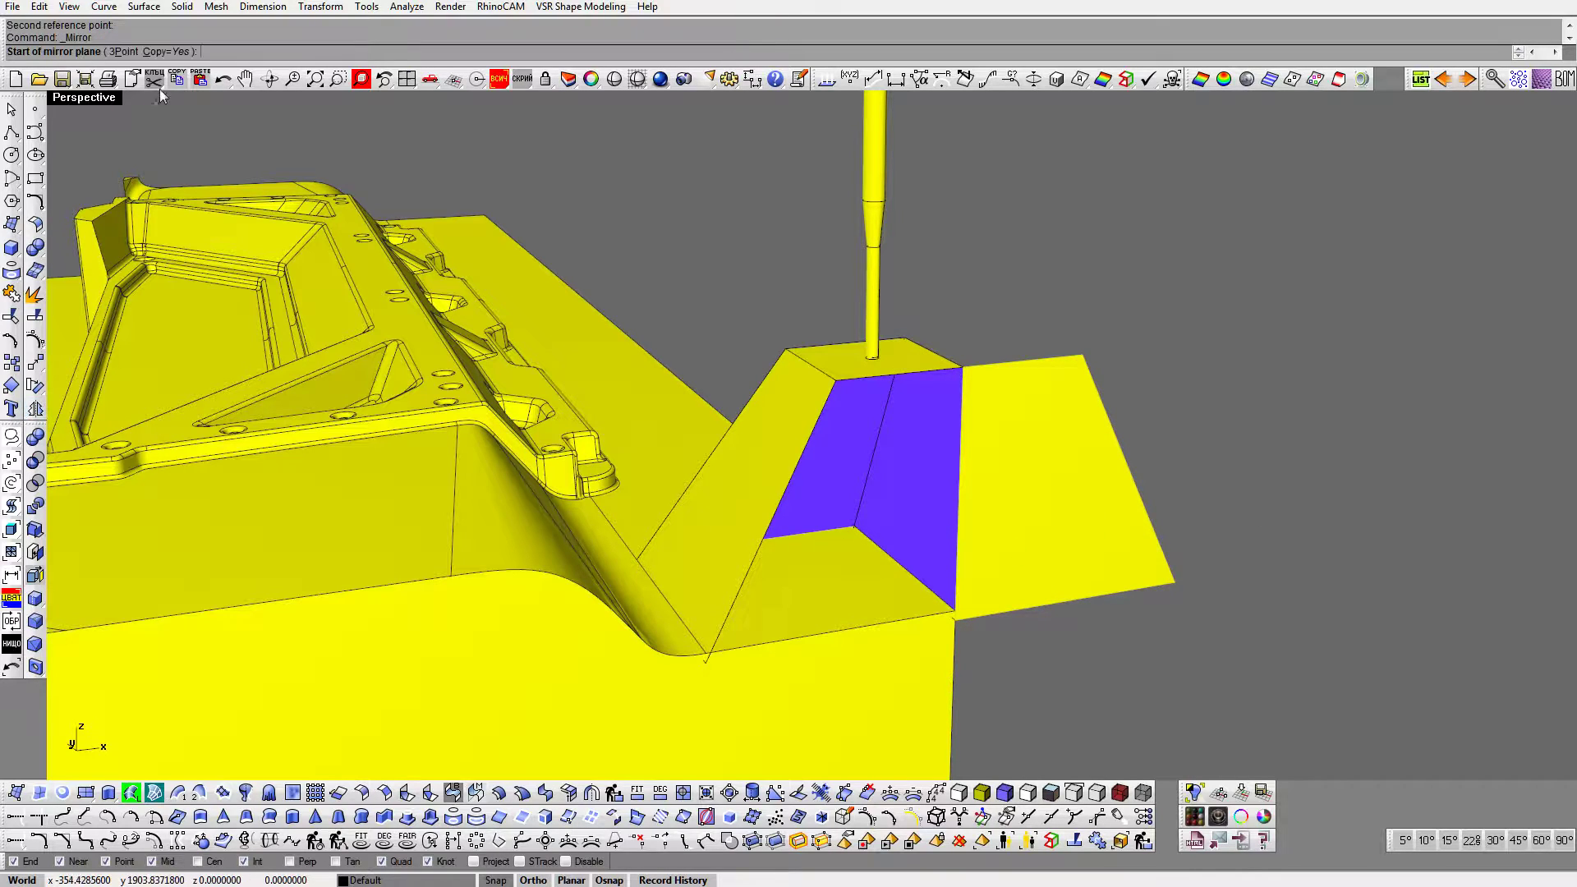
Step: Mirror the rotated face about its vertical corner edge with Copy=No so it closes the open end of the sloped shape
left_click(966, 369)
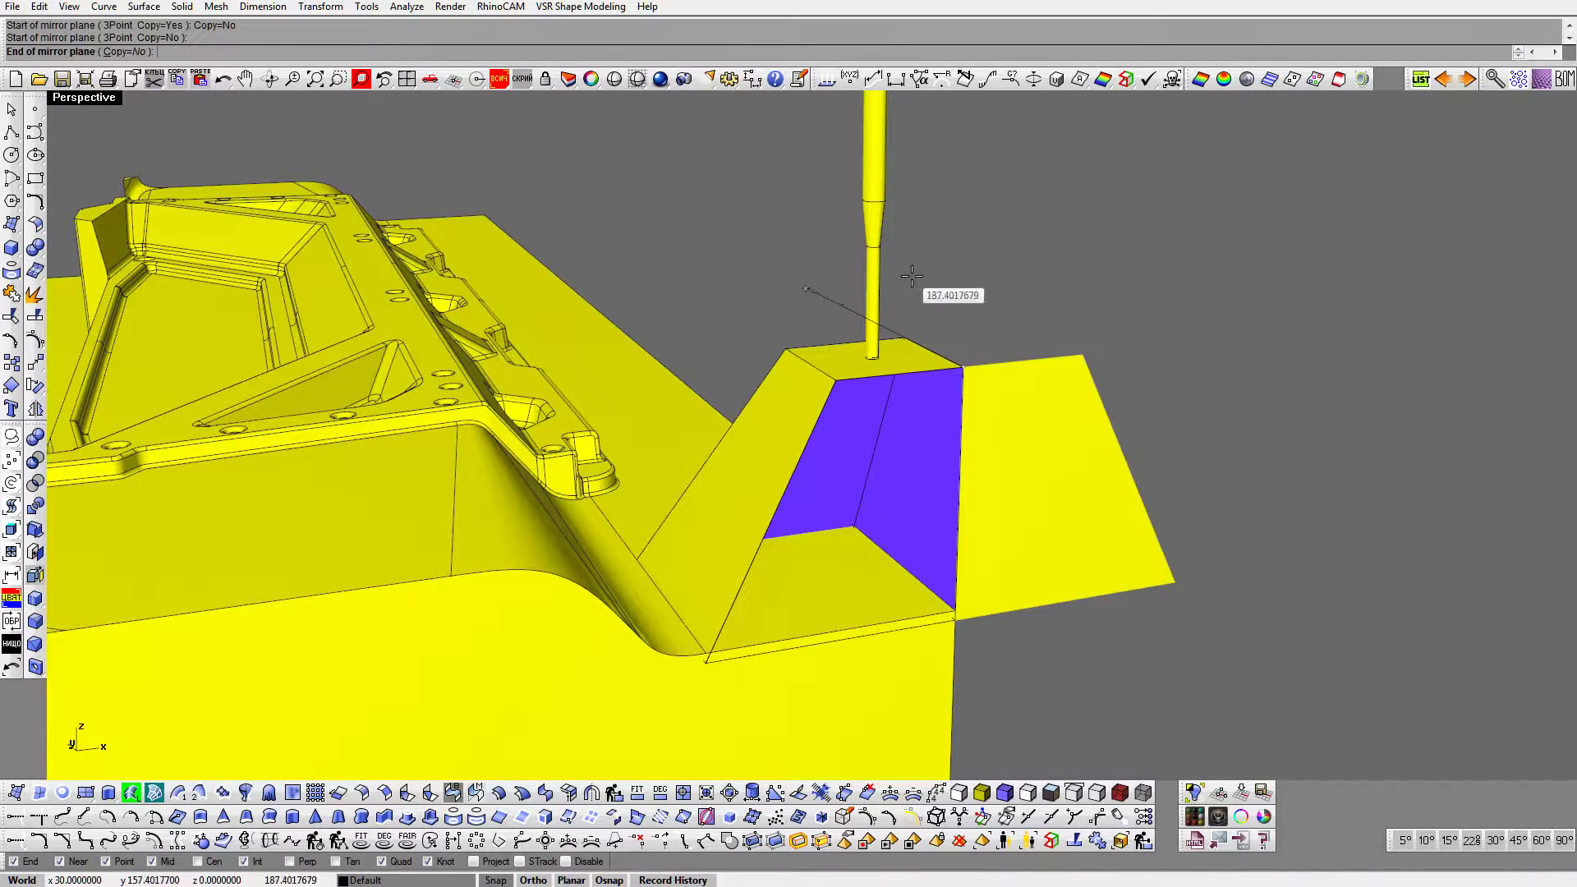
left_click(916, 289)
left_click(781, 488)
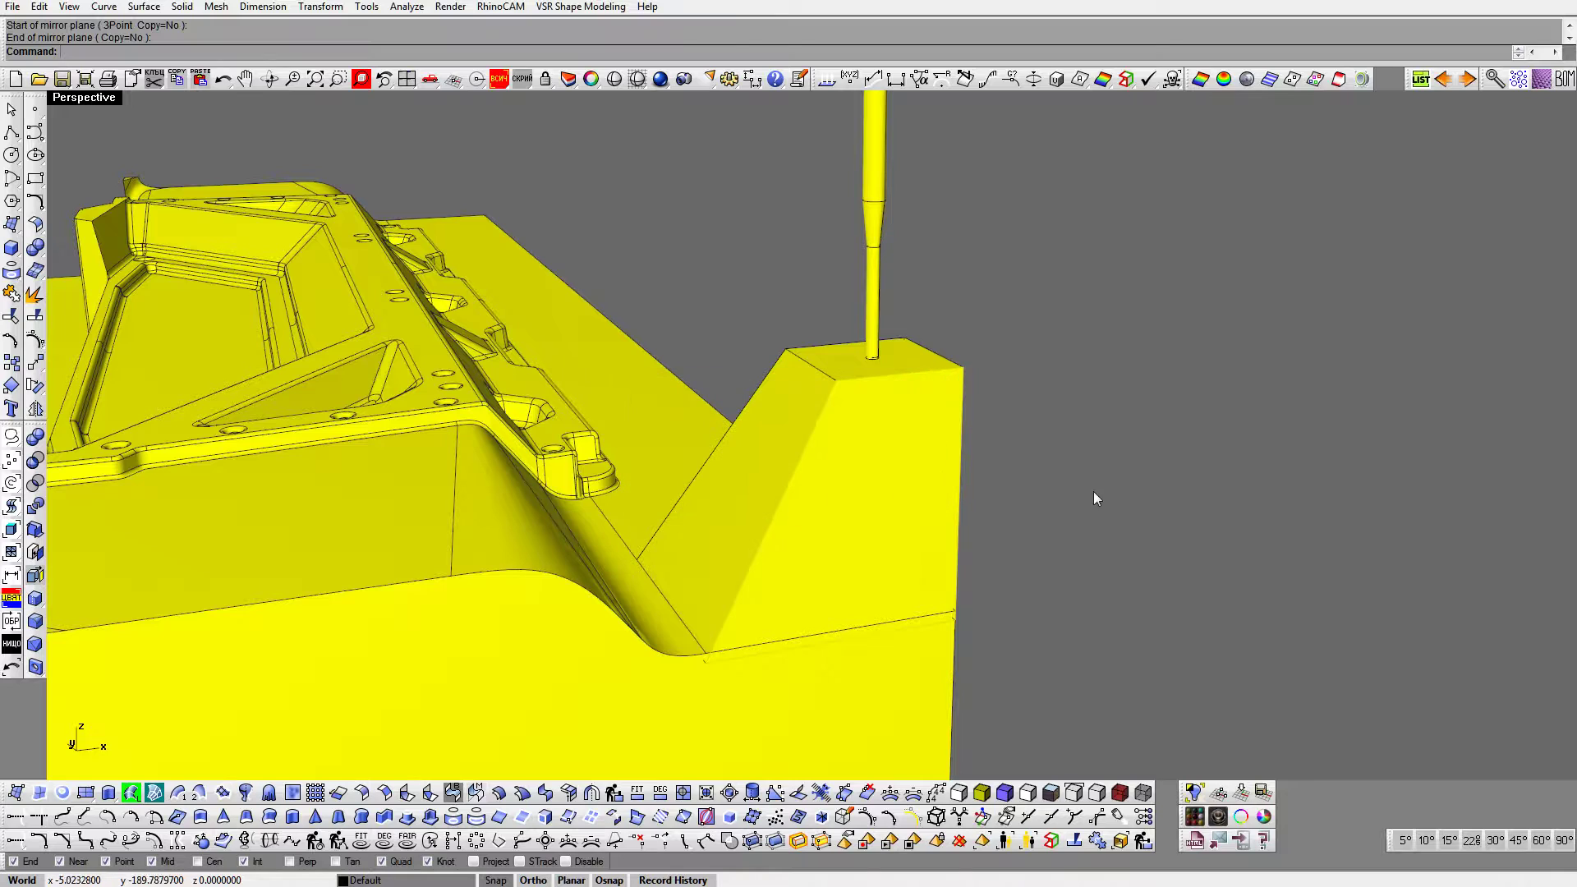
Step: Switch to the Bobi1 display mode and join the five faces of the sloped shape into one polysurface
left_click(959, 793)
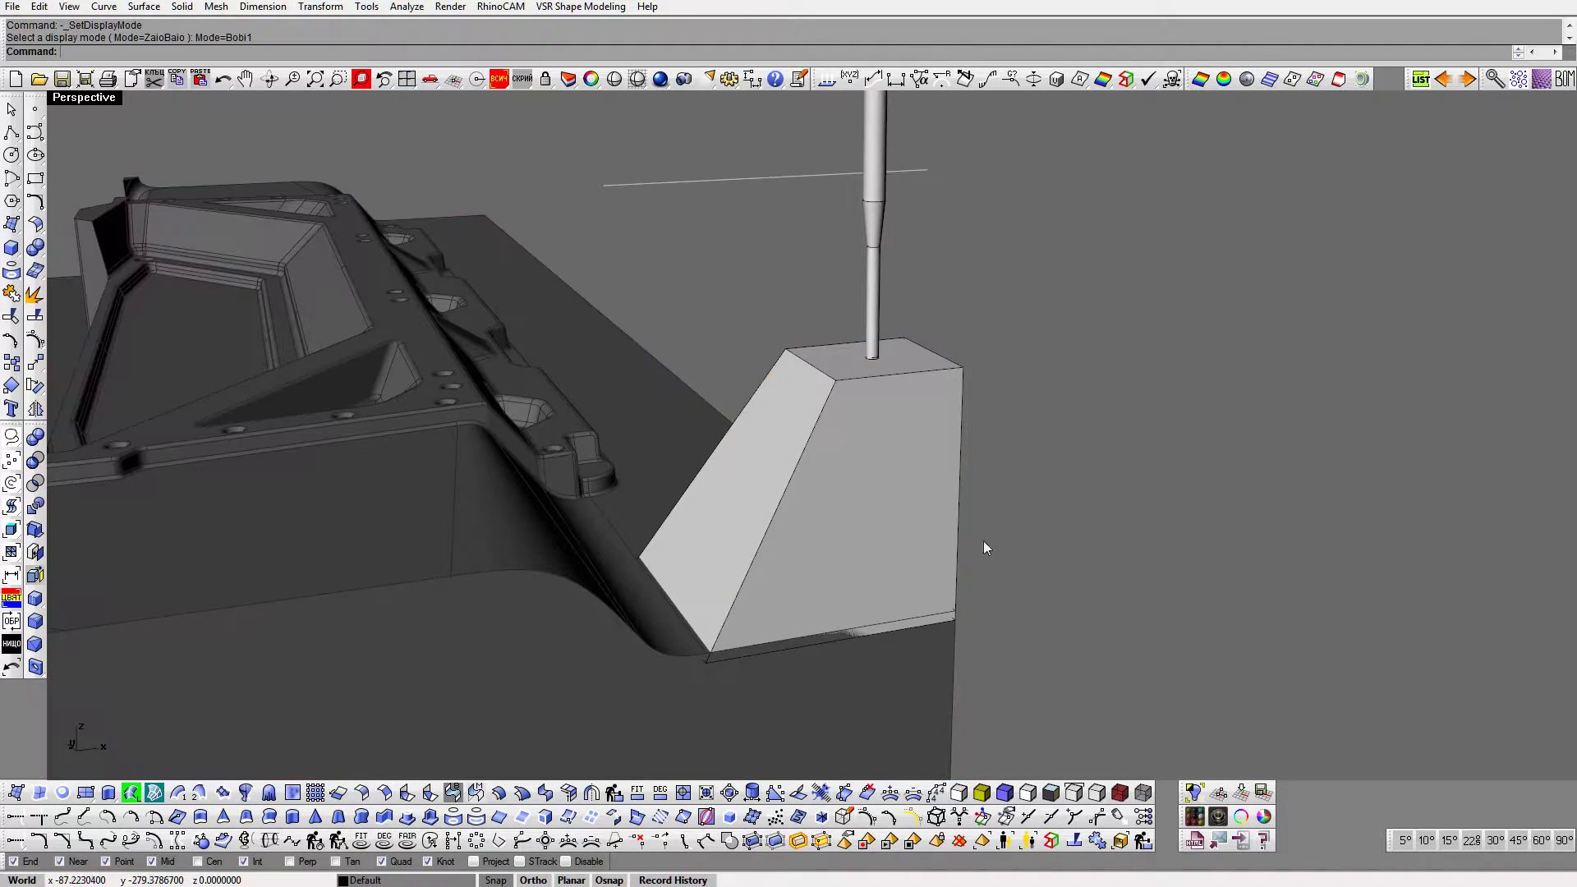
left_click(12, 293)
left_click(786, 398)
left_click(861, 406)
left_click(897, 398)
right_click(879, 395)
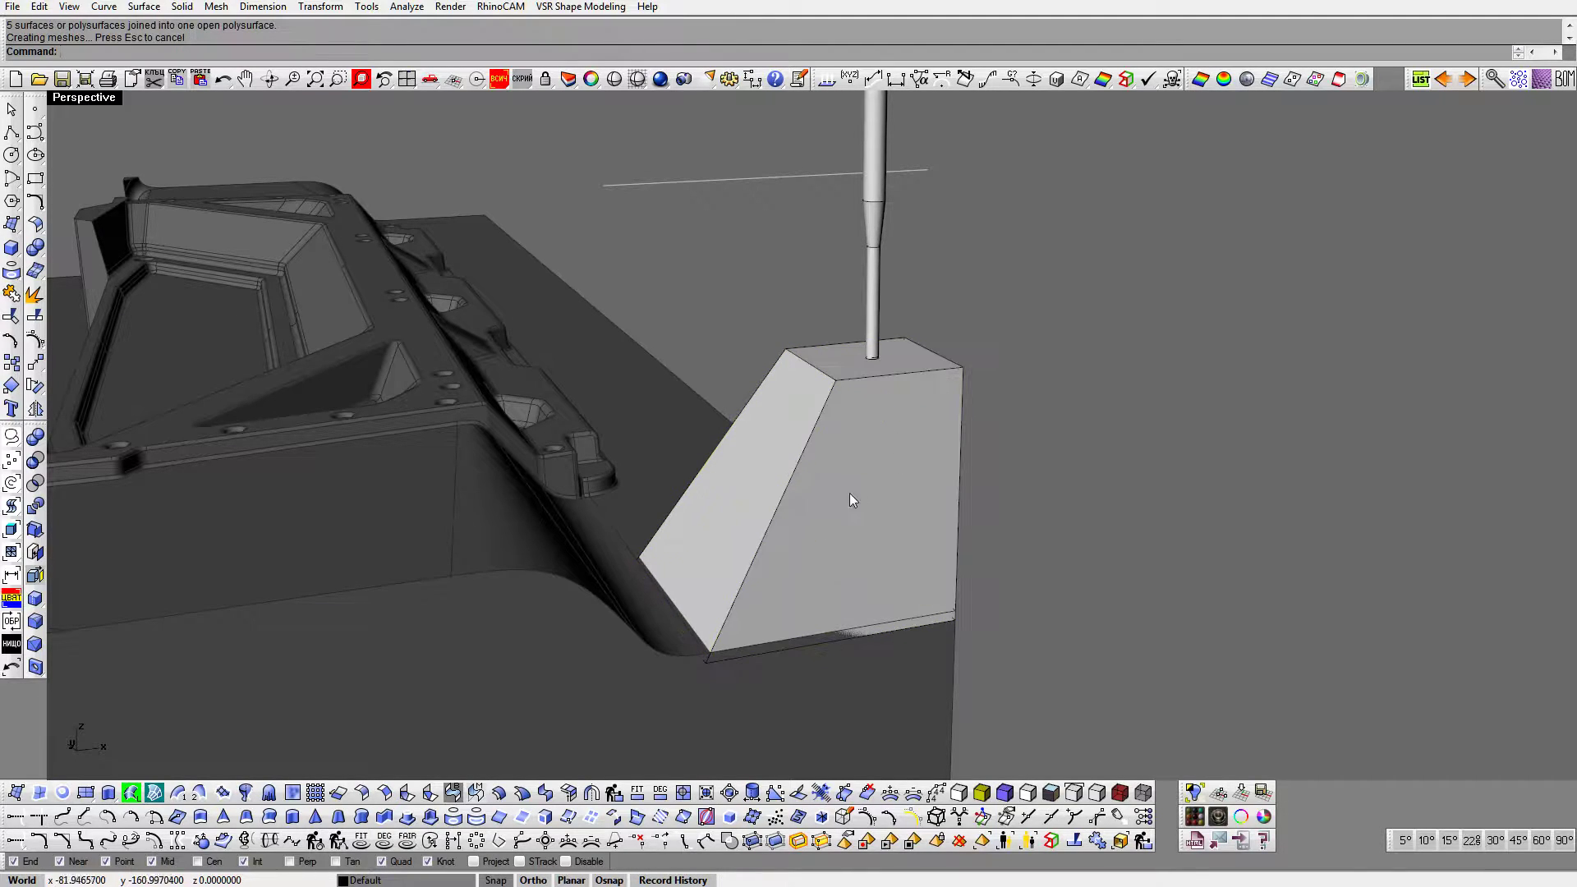
Step: Split the joined shape with the mould and delete the excess strip along its lower edge
left_click(34, 317)
left_click(726, 451)
right_click(727, 451)
key("Delete")
Step: Split the mould using the joined sloped shape as the cutting object
left_click(667, 463)
left_click(35, 316)
left_click(795, 633)
right_click(795, 632)
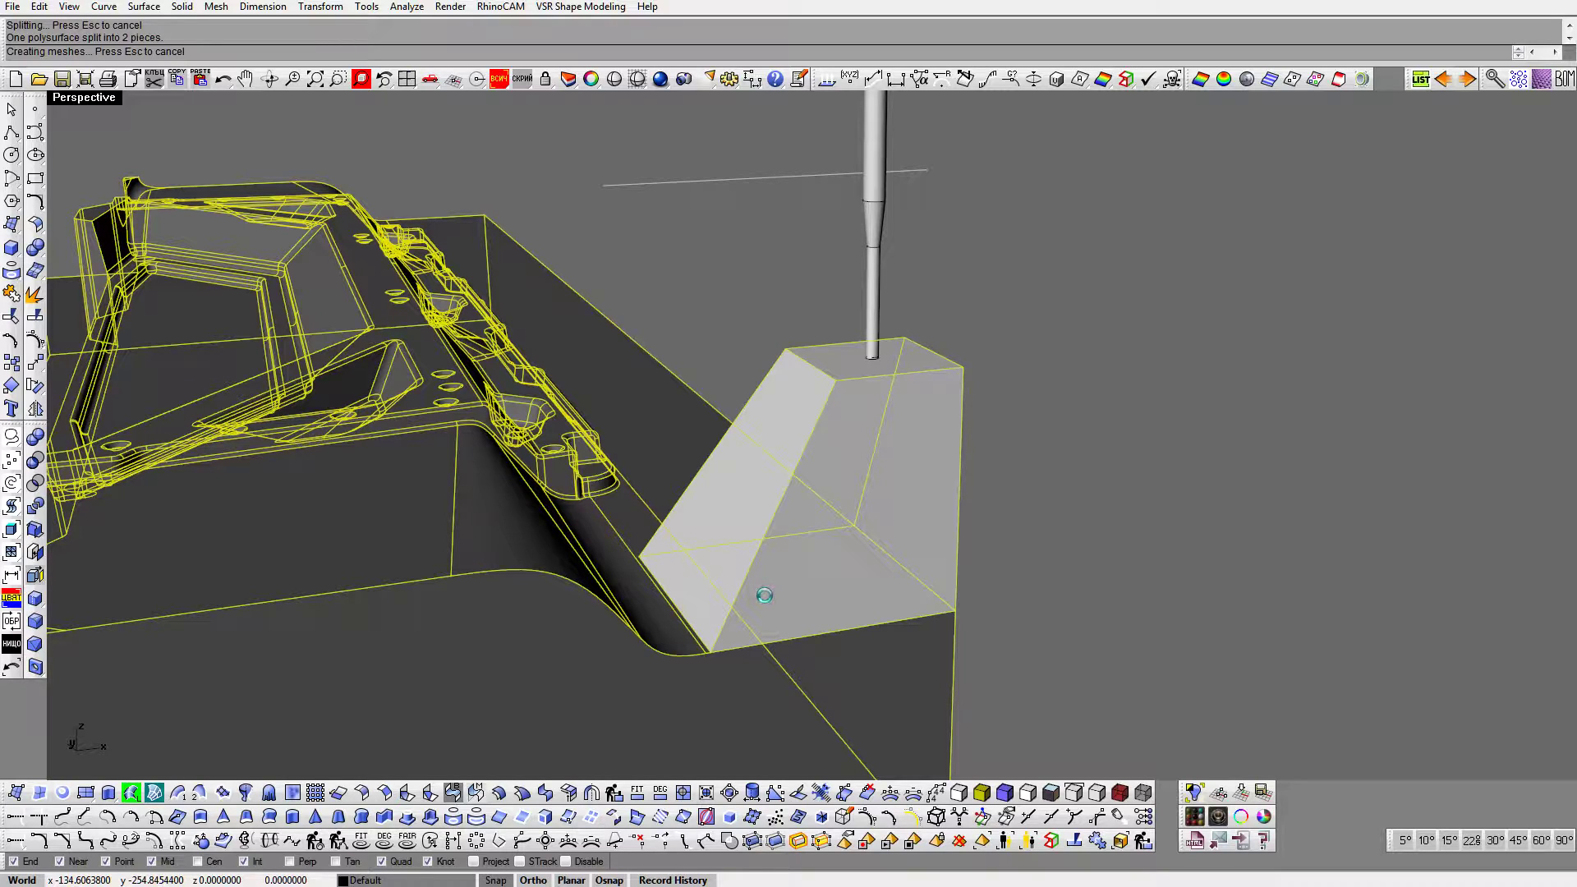
Step: Isolate the mould in the ZaioBaio display mode and delete the split patch of its upper face beneath the sloped shape
middle_click(765, 596)
left_click(803, 631)
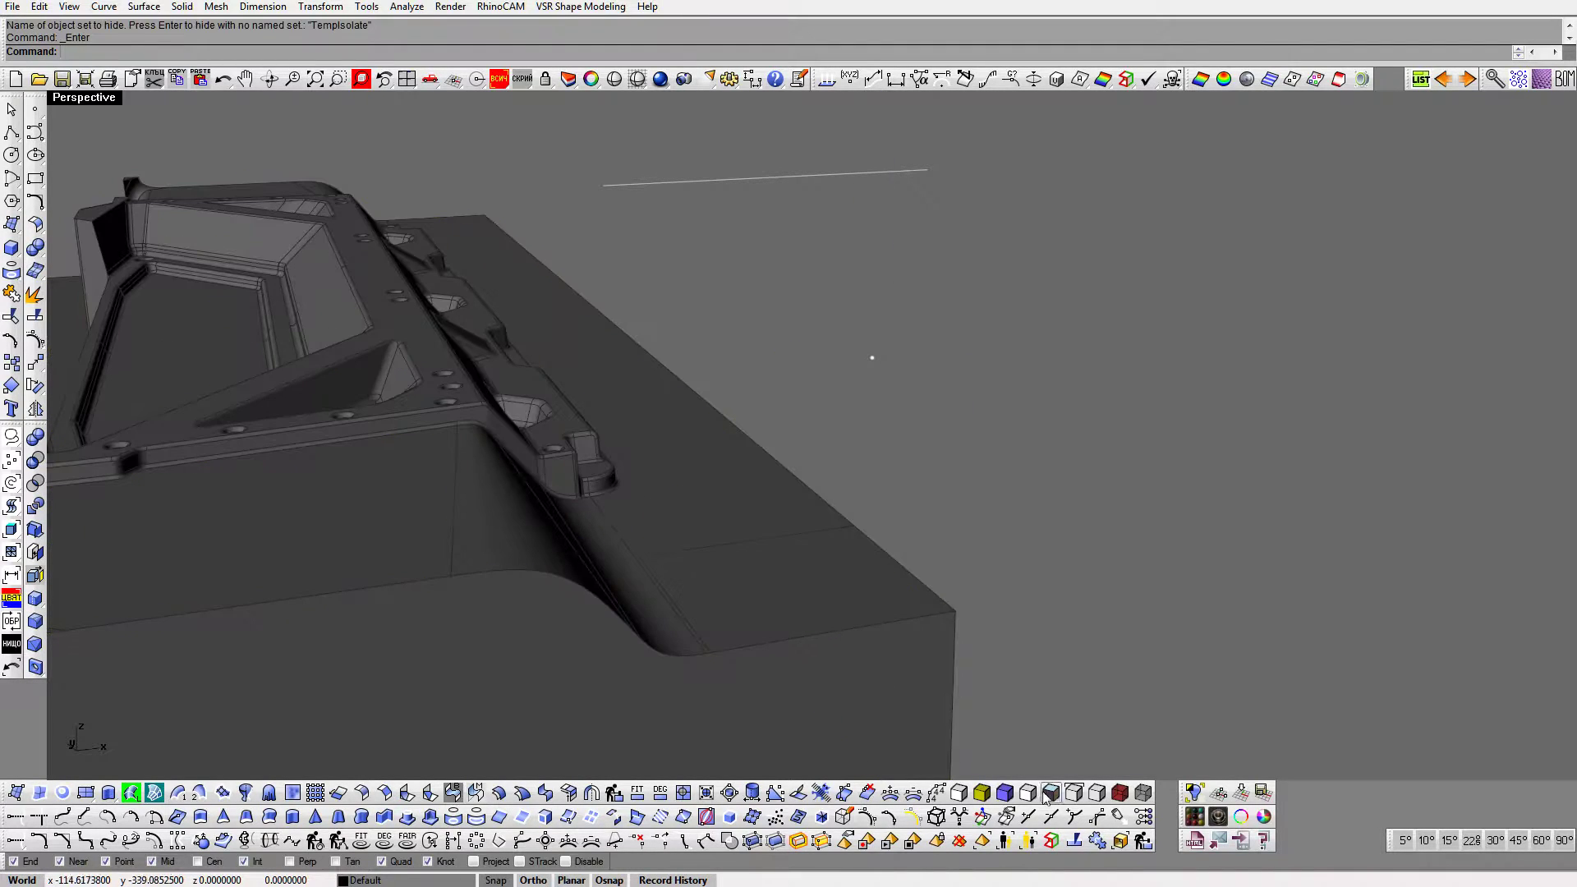
left_click(988, 799)
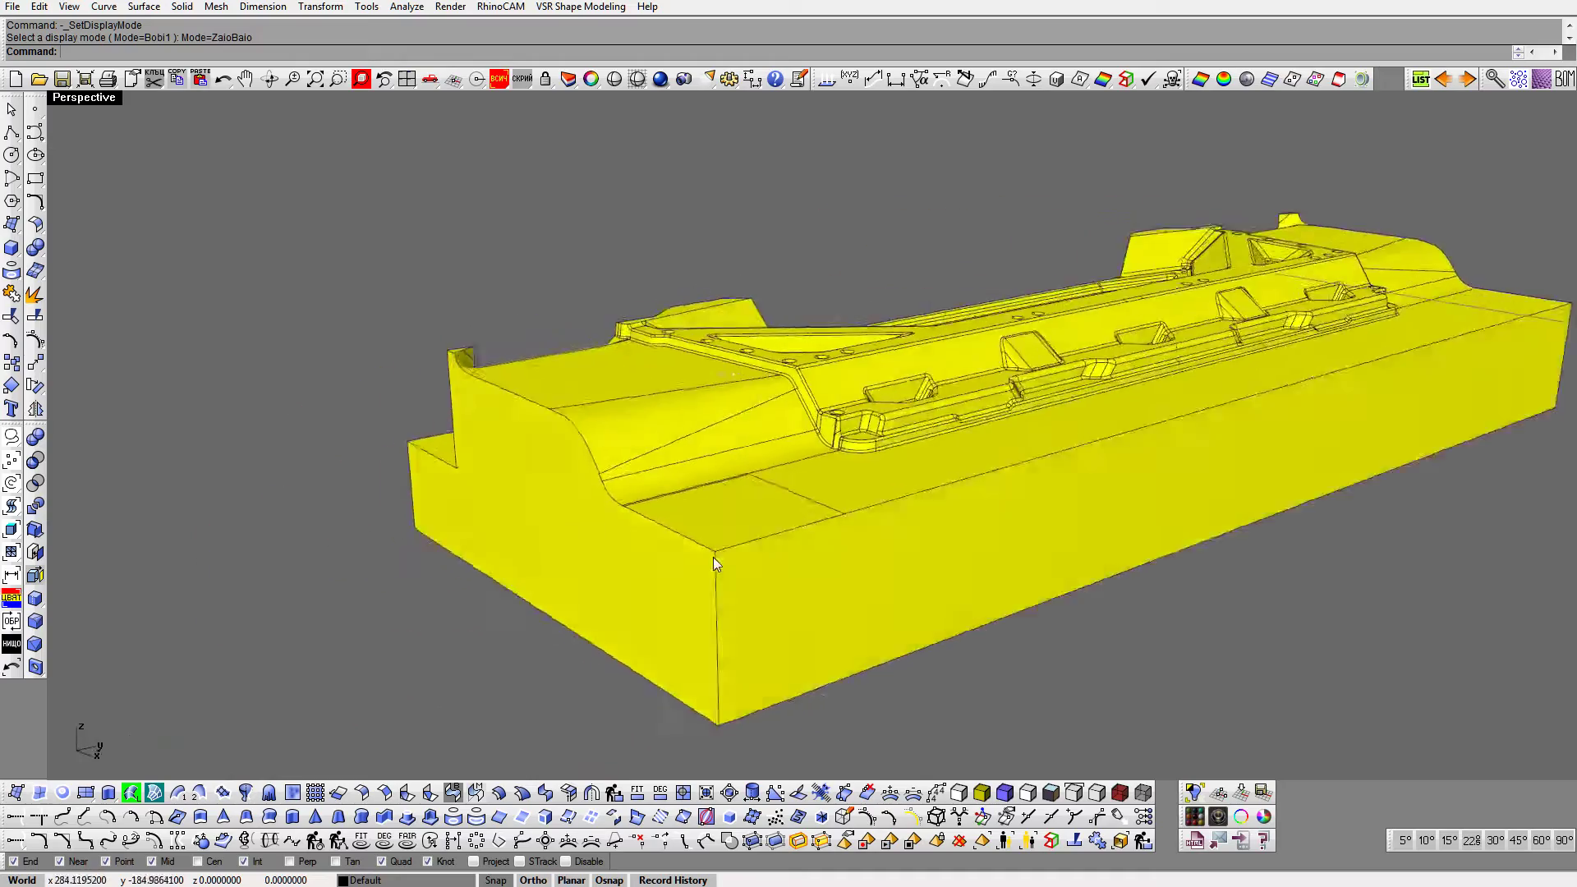
left_click(732, 490, "ctrl+shift")
key("Delete")
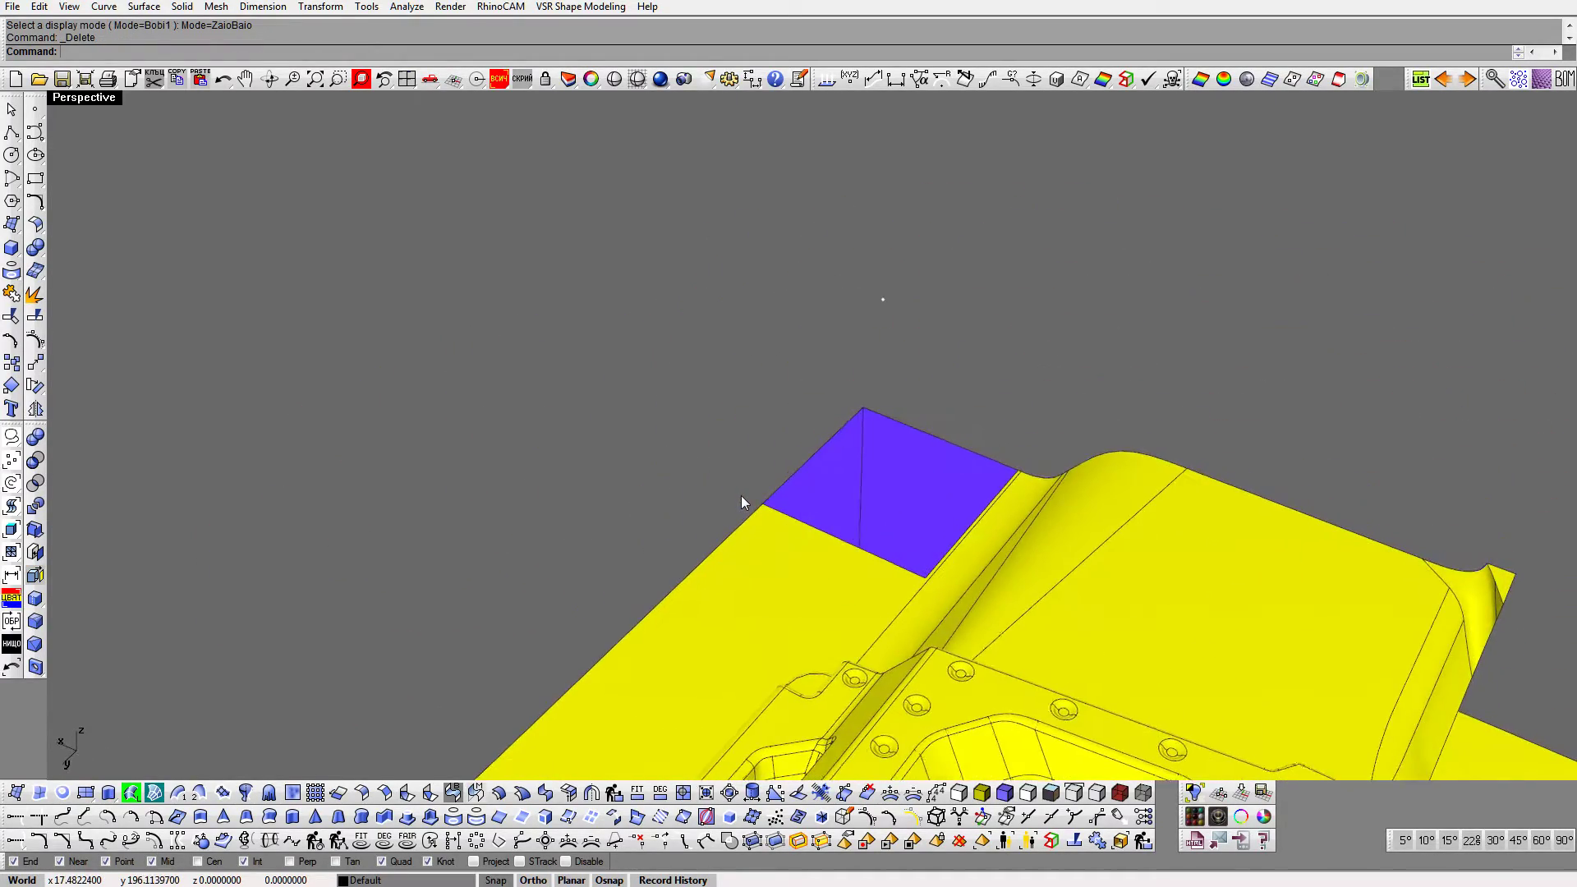
Step: Show the hidden sloped shape and tool again and switch back to the Bobi1 display mode
middle_click(945, 505)
left_click(946, 507)
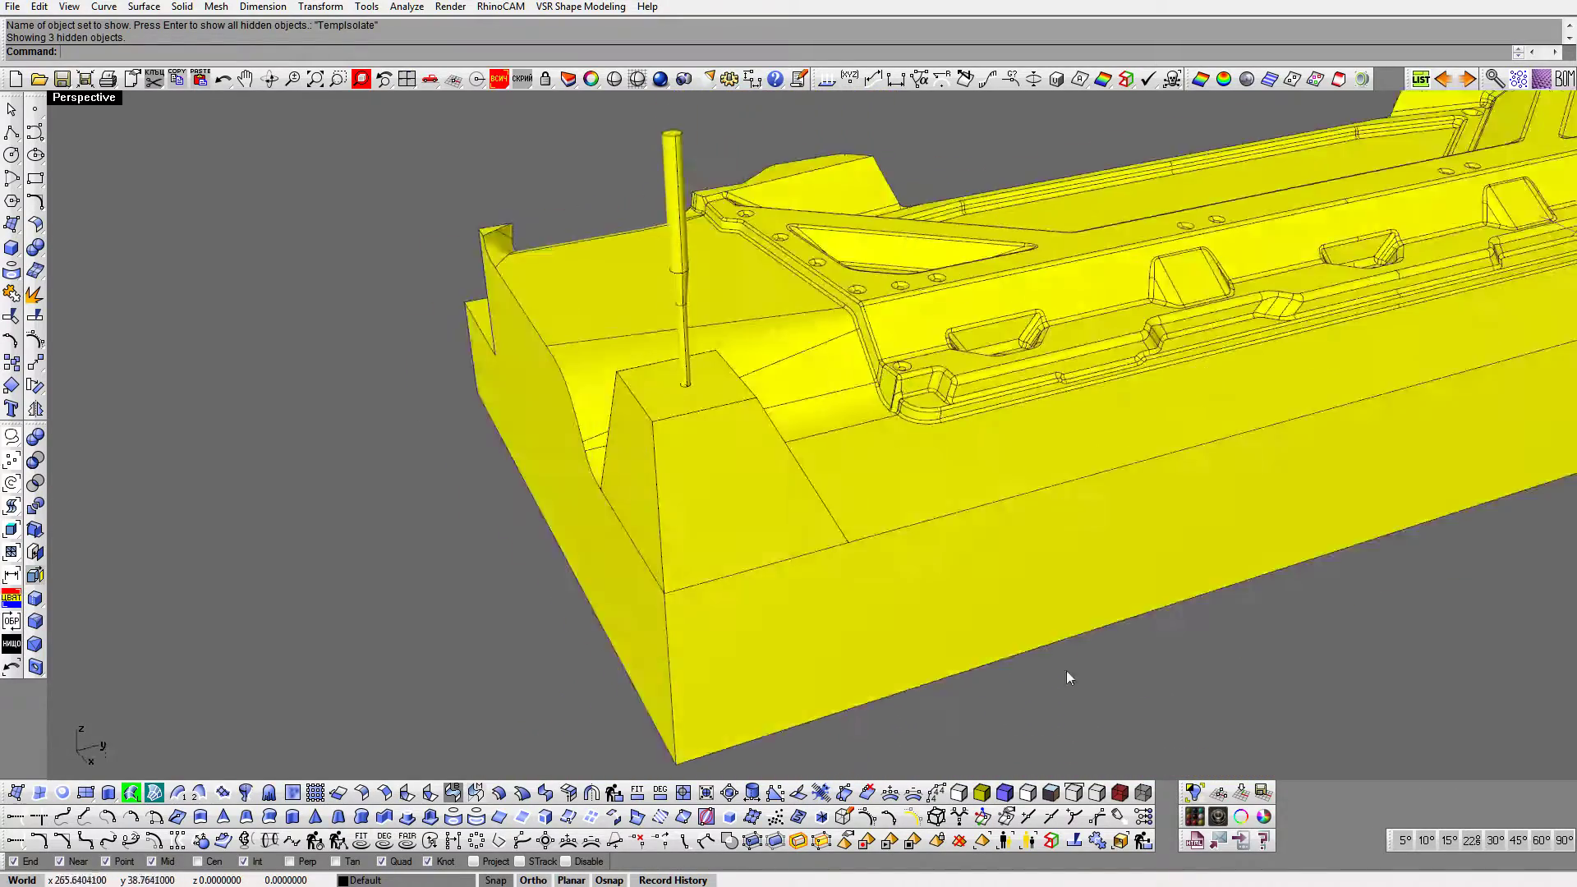
right_click_drag(1066, 670, 1265, 695)
left_click(959, 793)
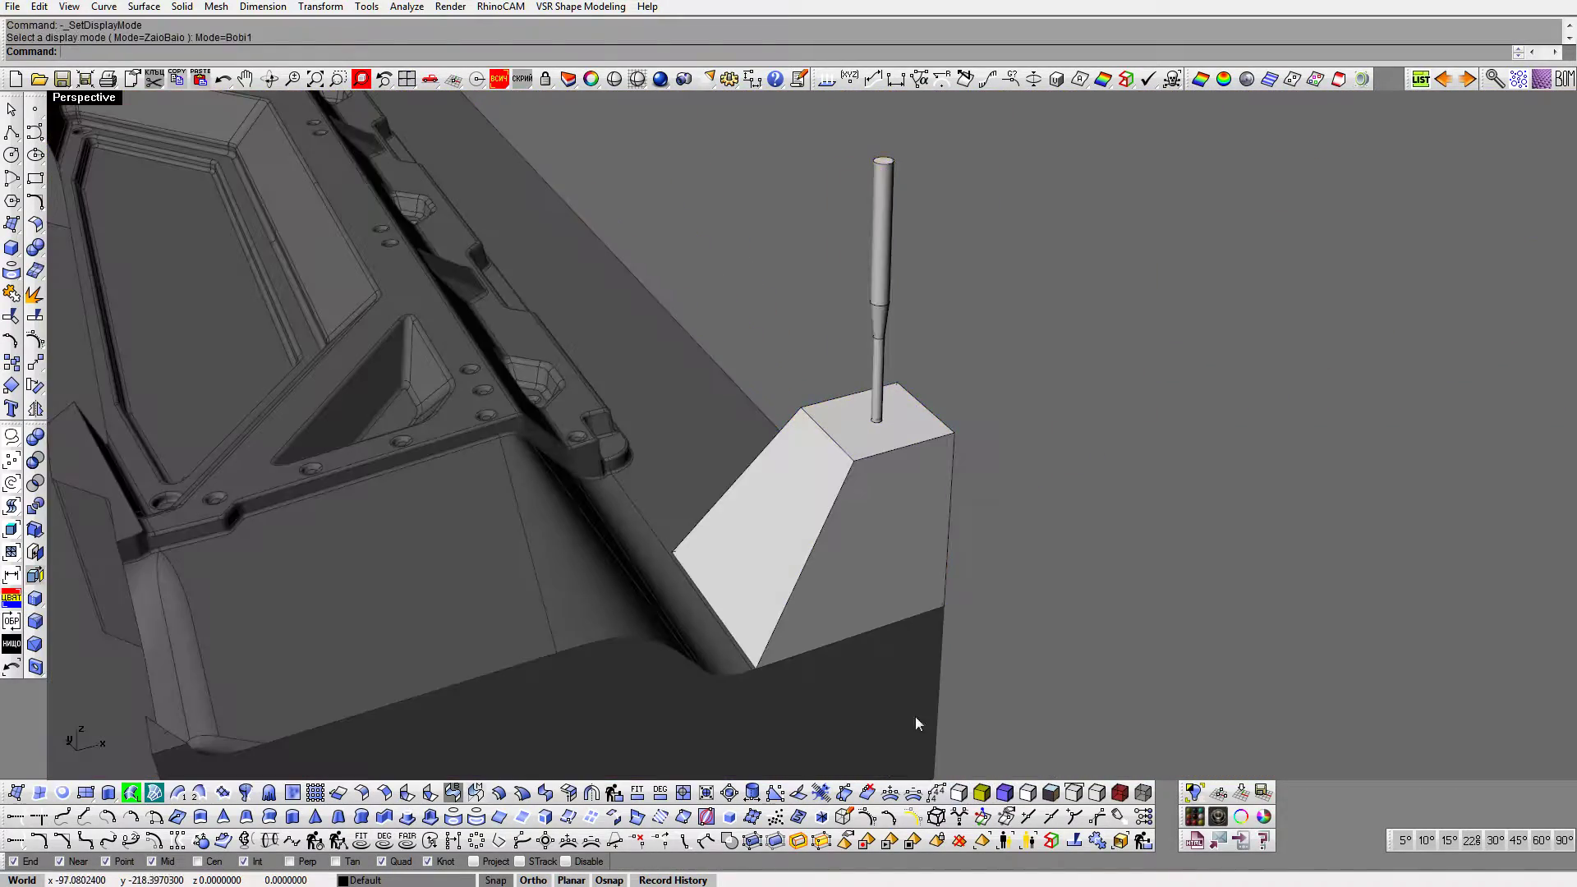
Step: Join the mould and the sloped corner shape into one closed polysurface
left_click(11, 294)
left_click(570, 543)
left_click(790, 497)
key("Return")
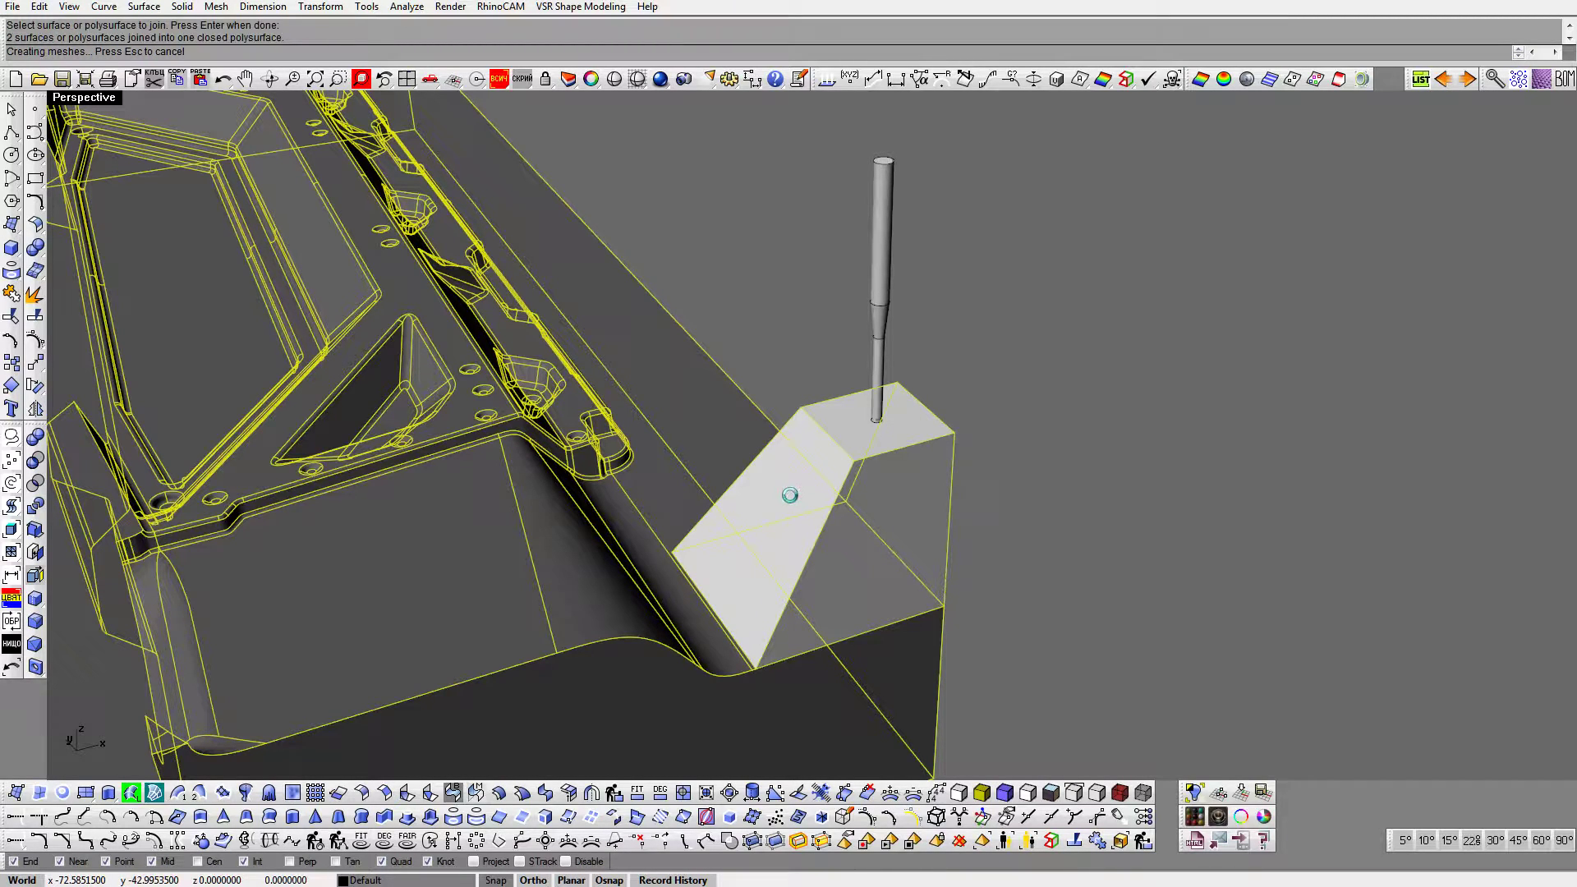
Step: Merge the coplanar faces of the mould's end and the corner shape above it into one face
scroll(1053, 452, "down", 6)
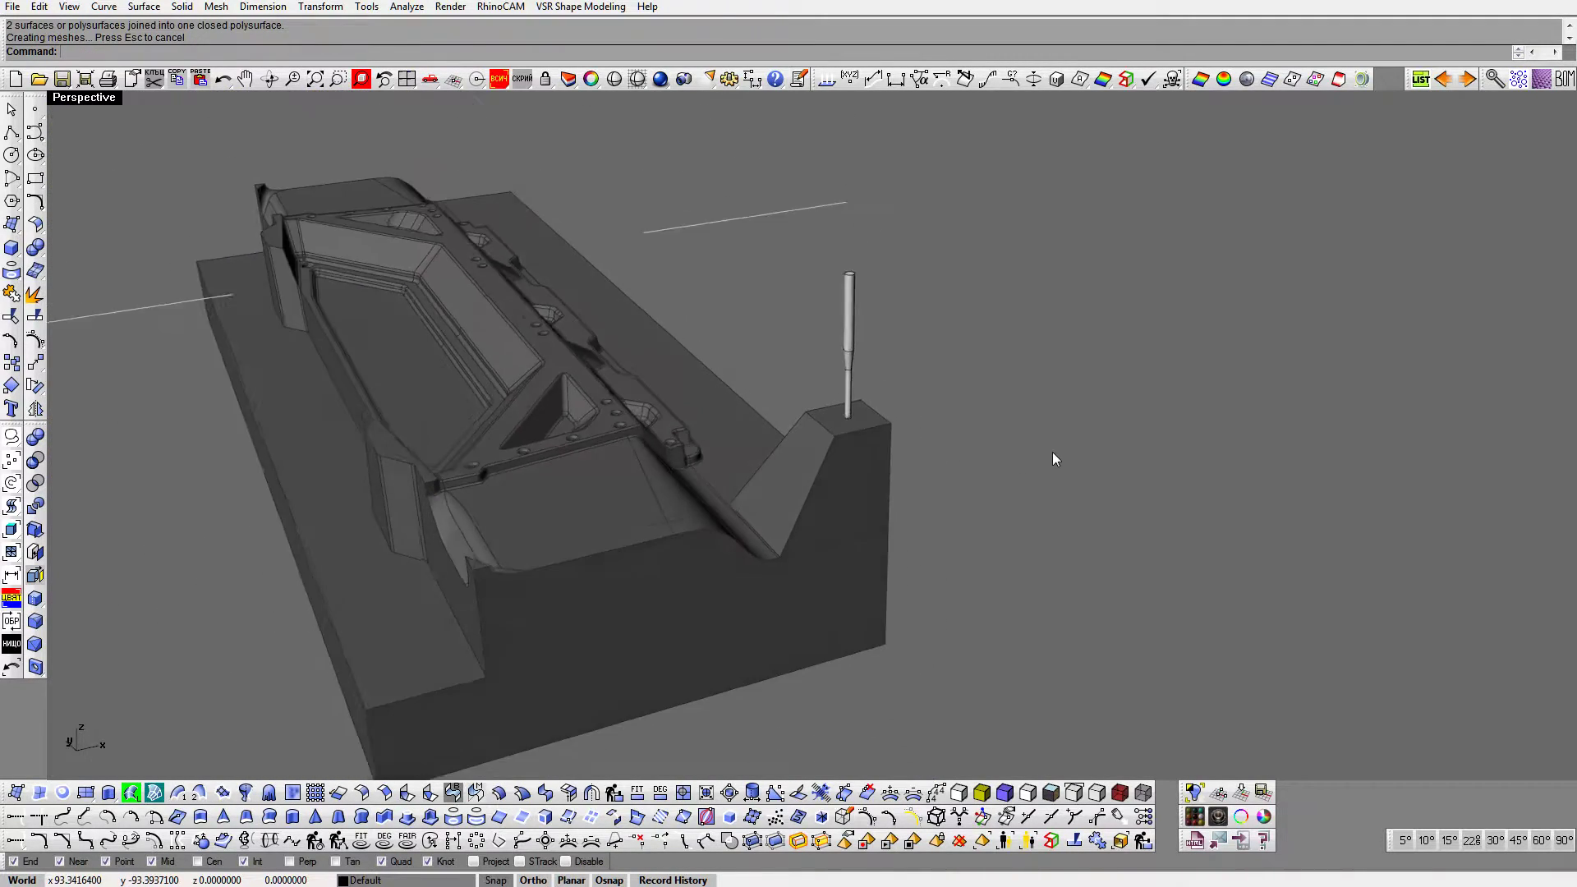
right_click_drag(1053, 451, 824, 551)
scroll(828, 553, "up", 4)
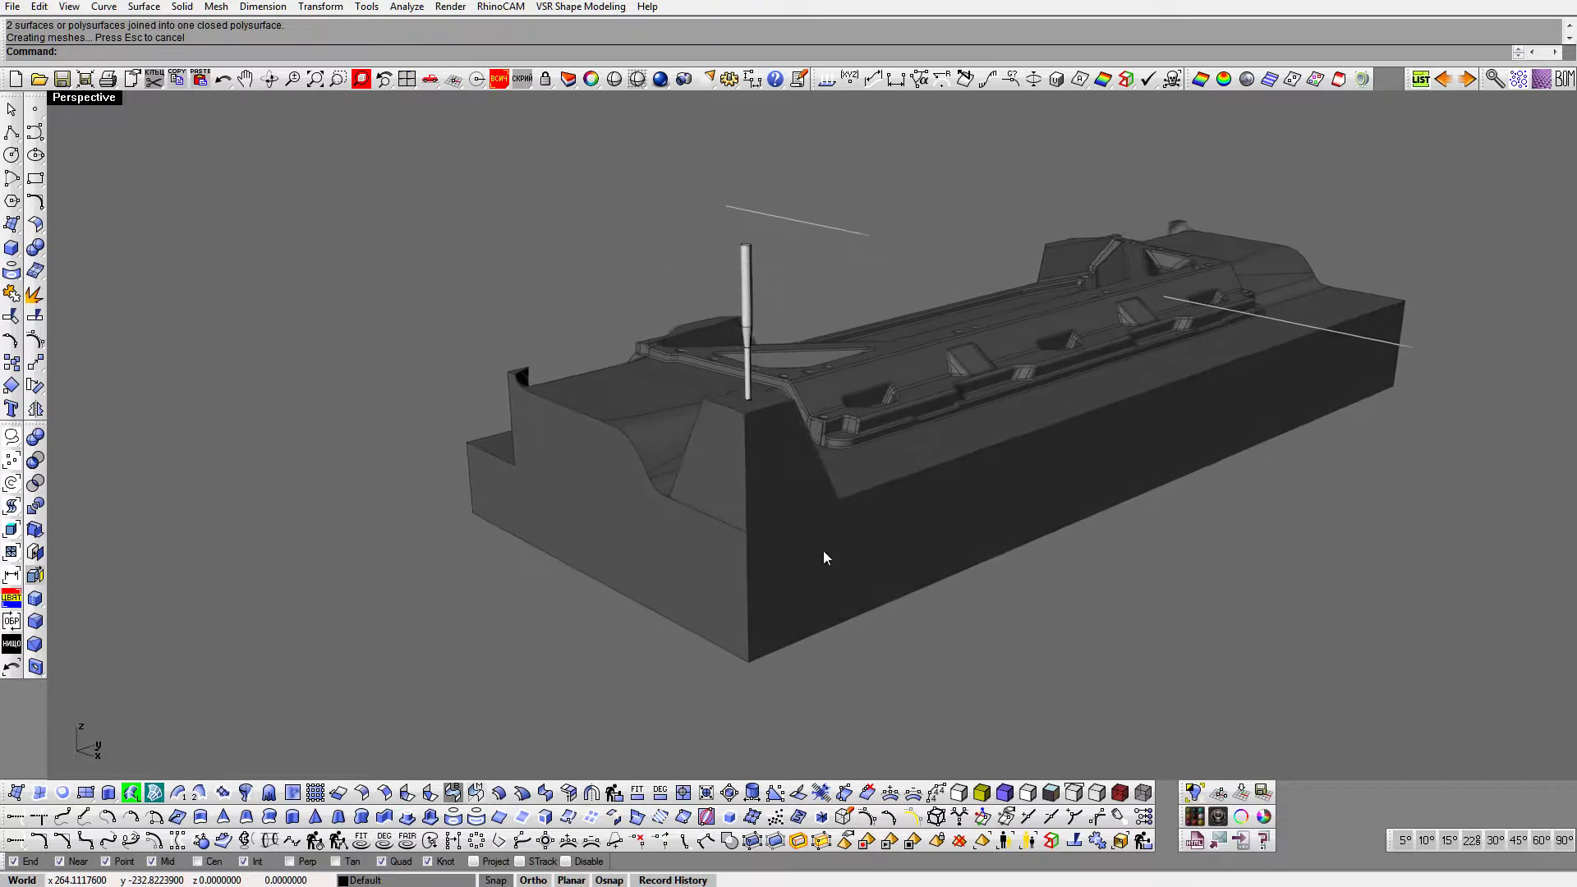
scroll(835, 561, "up", 1)
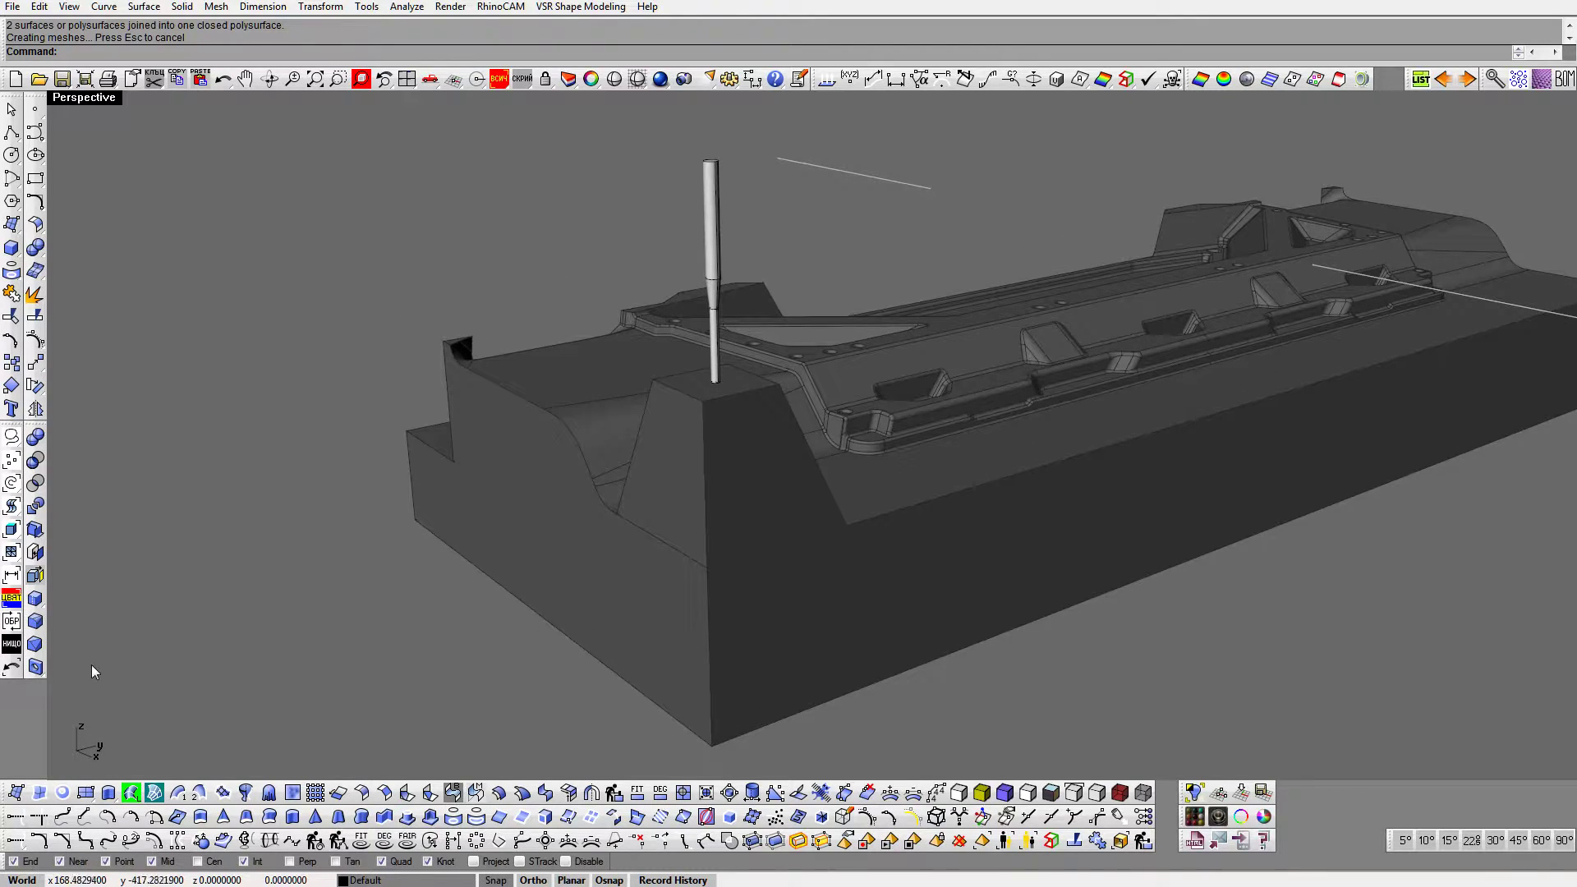
left_click(35, 599)
left_click(644, 588)
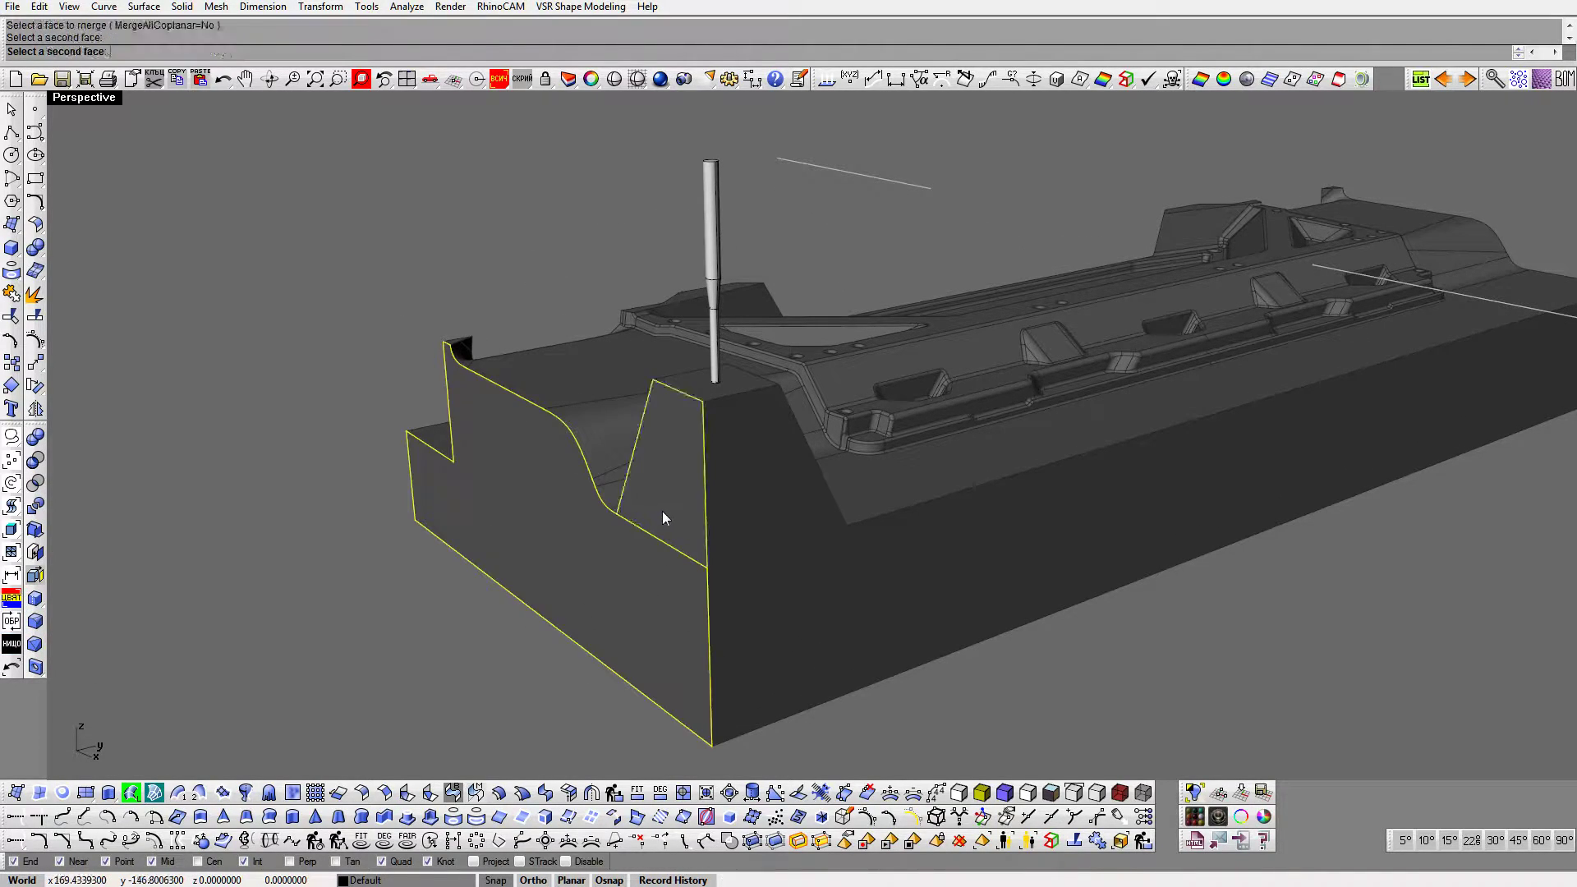
left_click(662, 543)
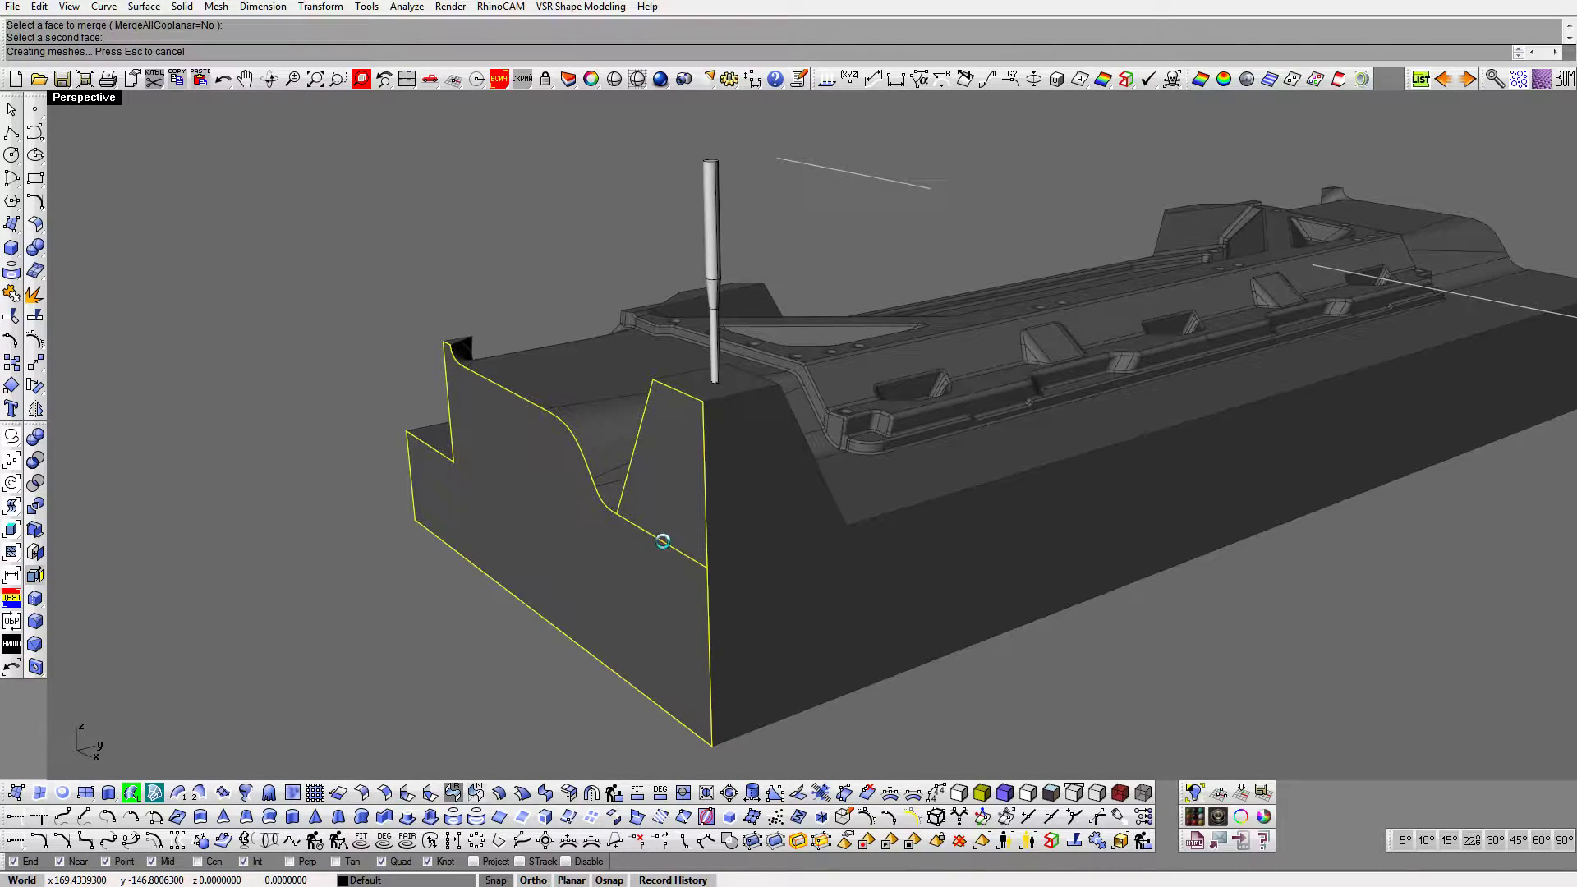
Step: Merge the coplanar faces of the mould's long side and the corner shape above it
right_click_drag(667, 540, 726, 588)
key("Return")
left_click(731, 588)
left_click(751, 519)
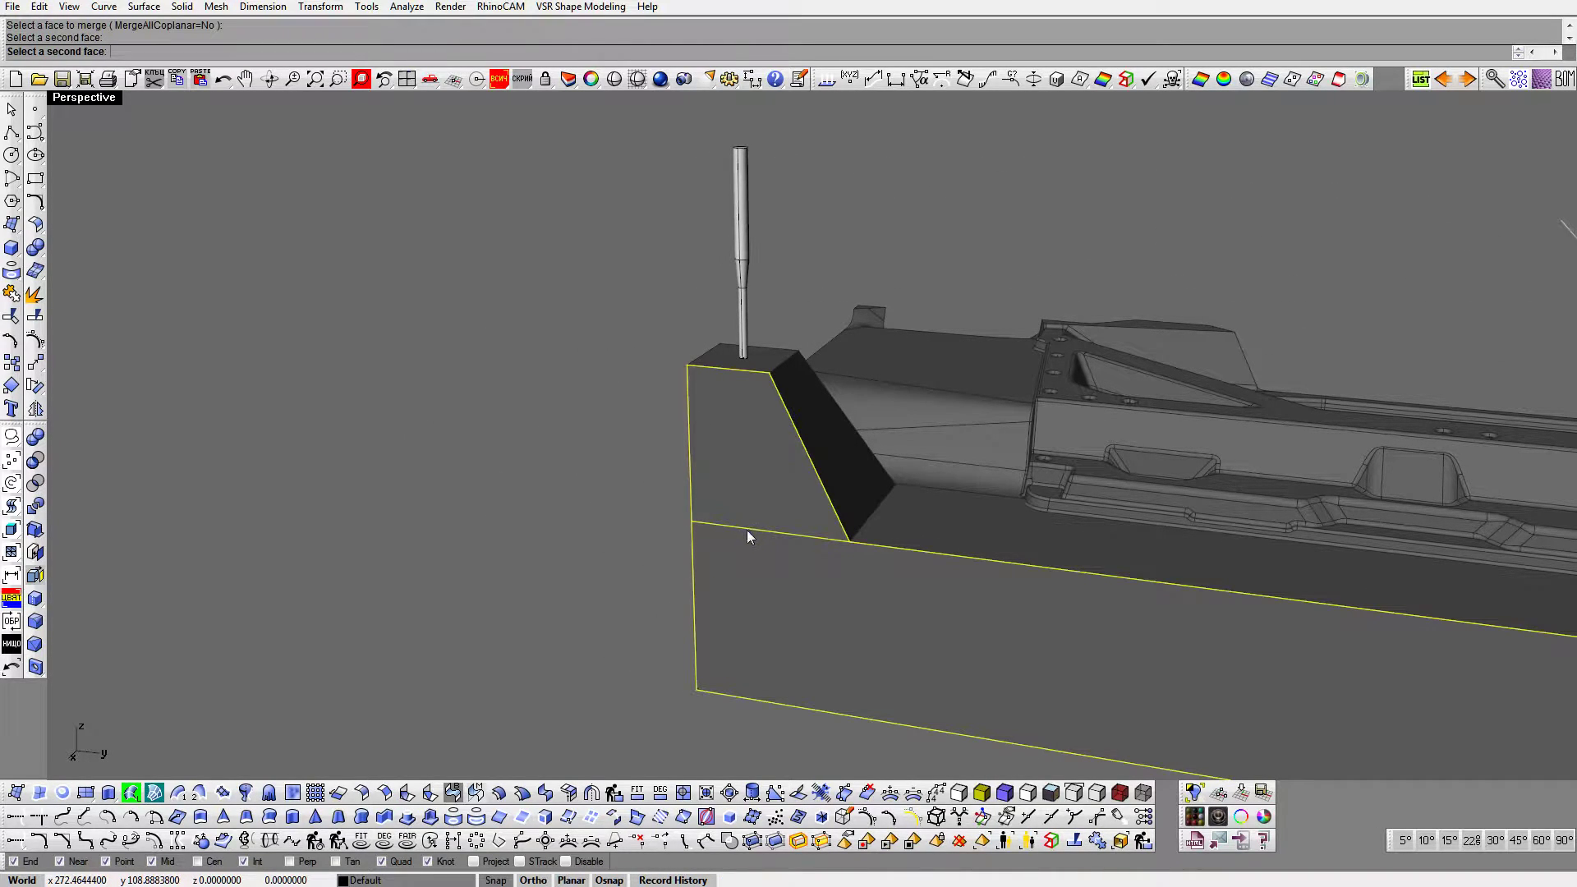
left_click(748, 530)
Step: Delete the milling tool standing on the corner shape
right_click_drag(746, 531, 281, 375, "shift")
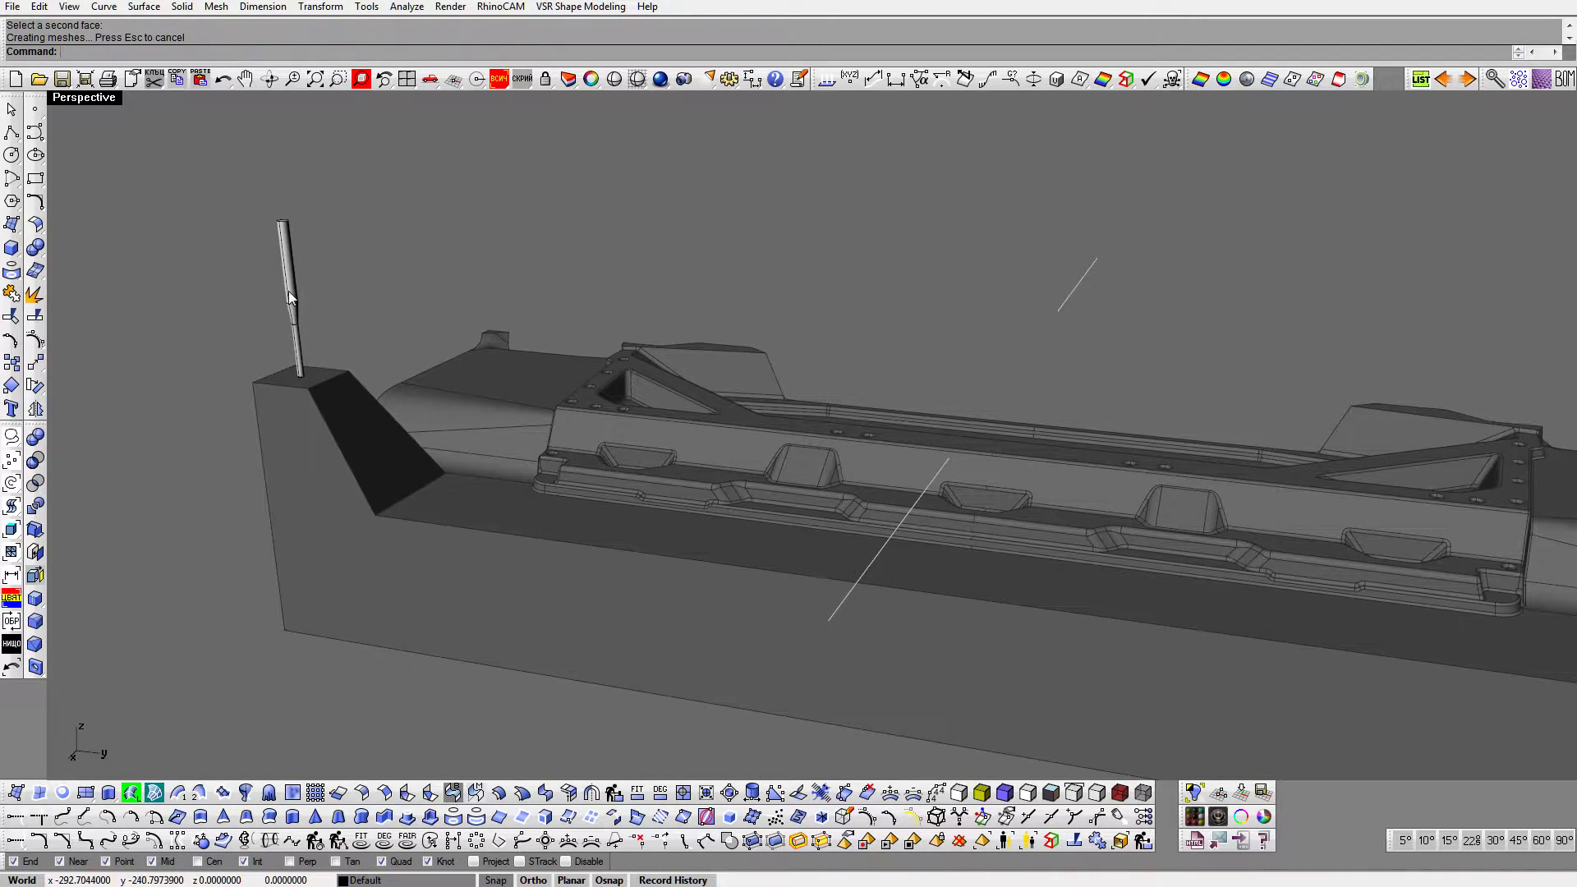
key("Delete")
key("Left")
key("Left")
key("Left")
key("Left")
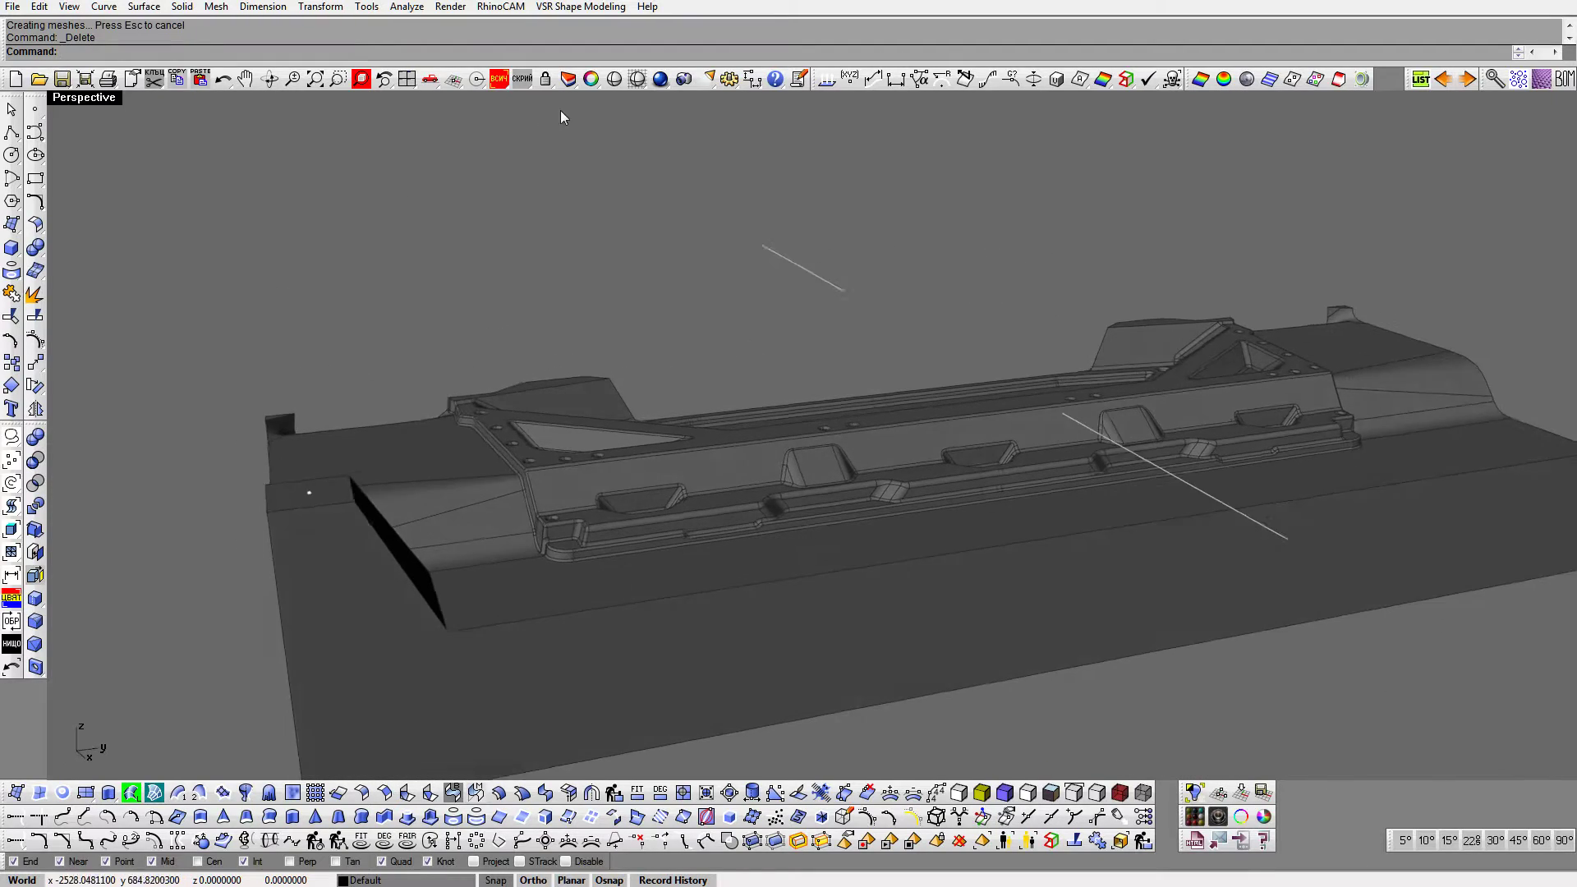
Step: Turn on the Foam blocks layer and delete the small upper foam block at the mould's far end
left_click(568, 79)
left_click(1485, 199)
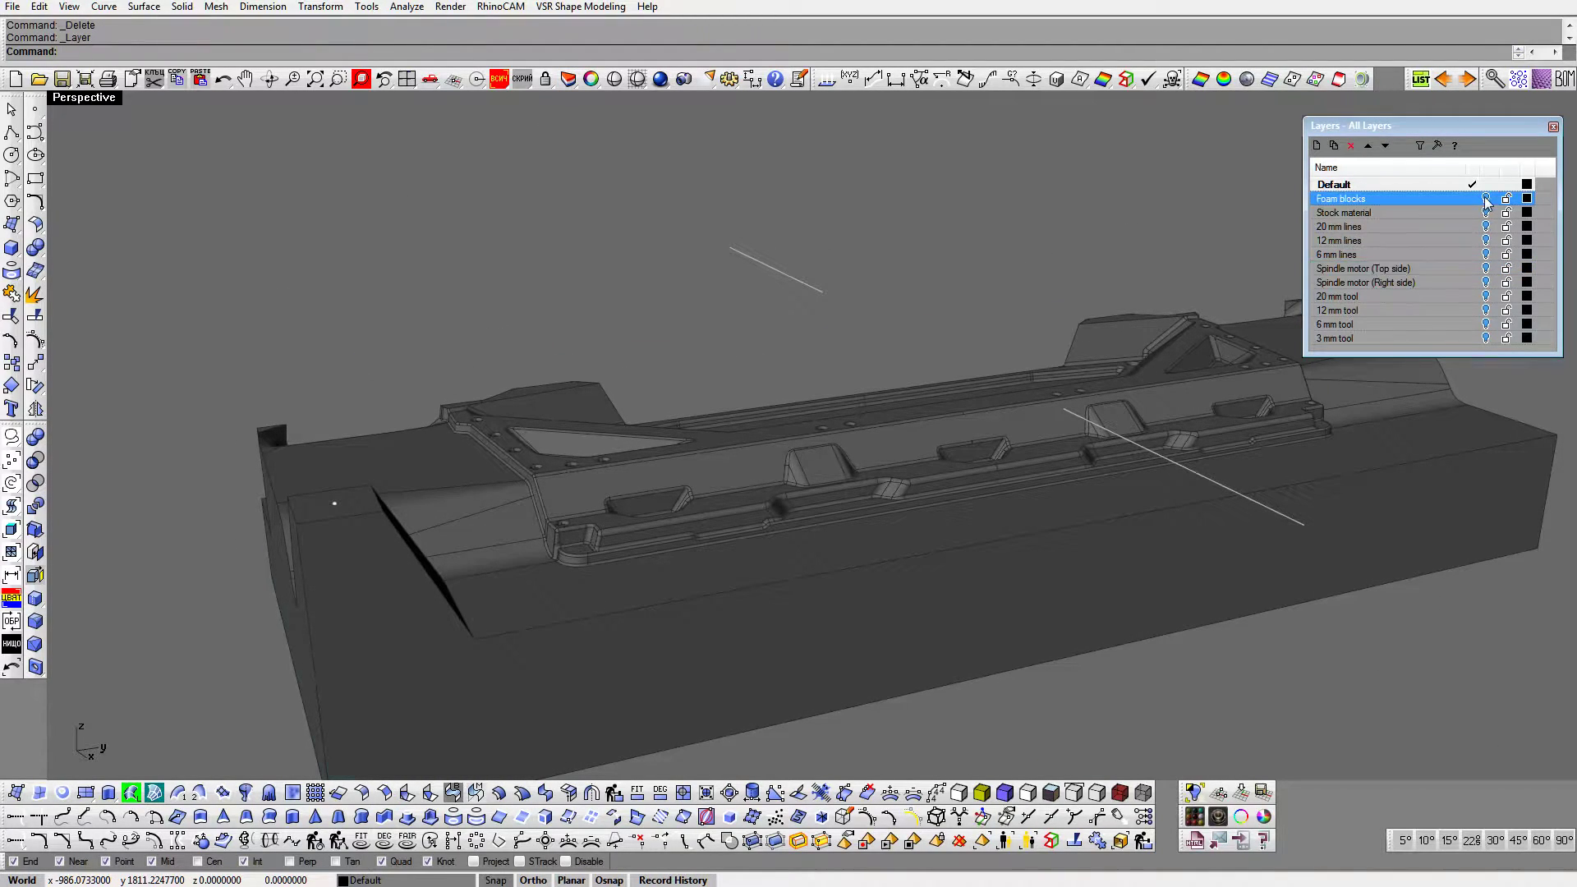
key("Left")
key("Left")
key("Left")
left_click(1004, 259)
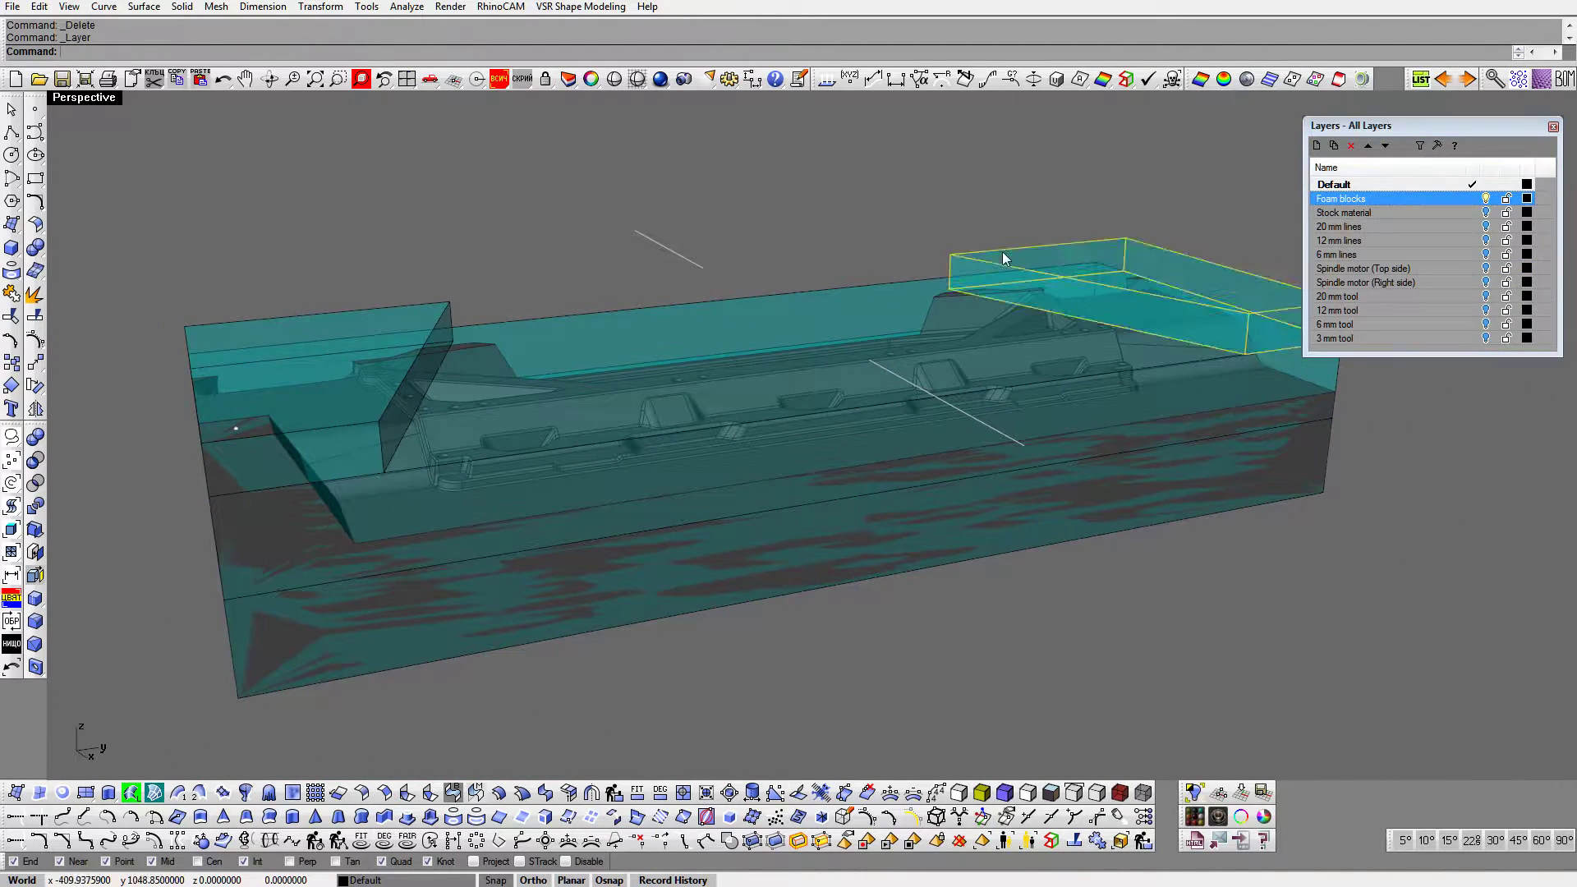
key("Delete")
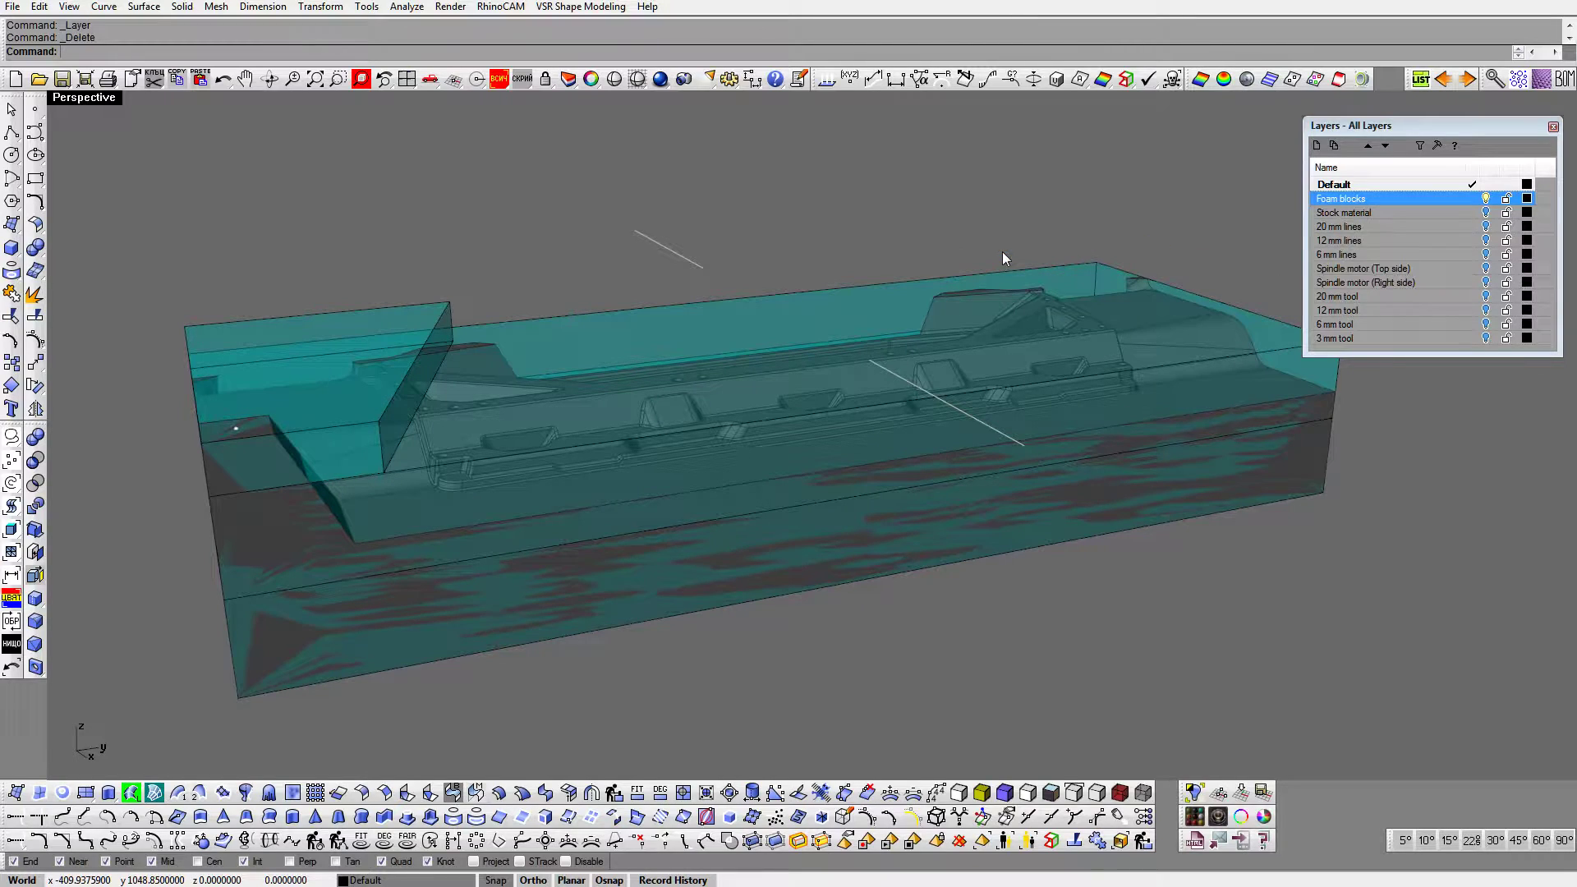
Step: Examine how the mould fits inside the foam blocks in another display mode and return to Bobi1
left_click(1003, 792)
key("Up")
key("Up")
key("Up")
key("Down")
key("Down")
key("Down")
scroll(644, 413, "up", 3)
left_click(958, 792)
scroll(588, 225, "up", 3)
Step: Move the far inner vertical edge of the remaining small upper foam block 200 toward the block's outer end
left_click(603, 175)
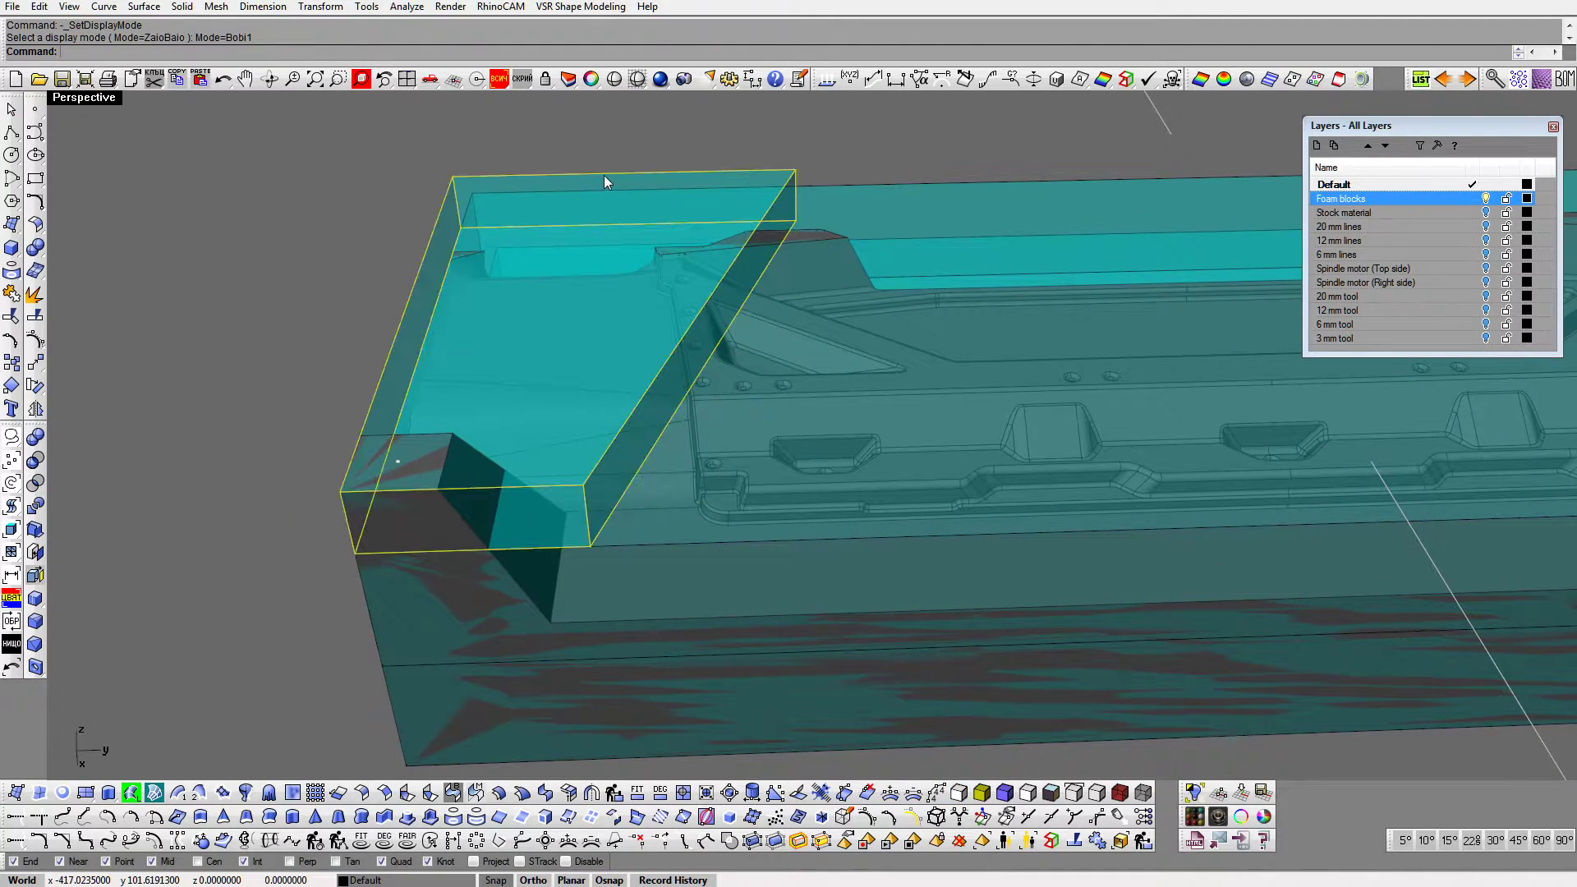
left_click(43, 605)
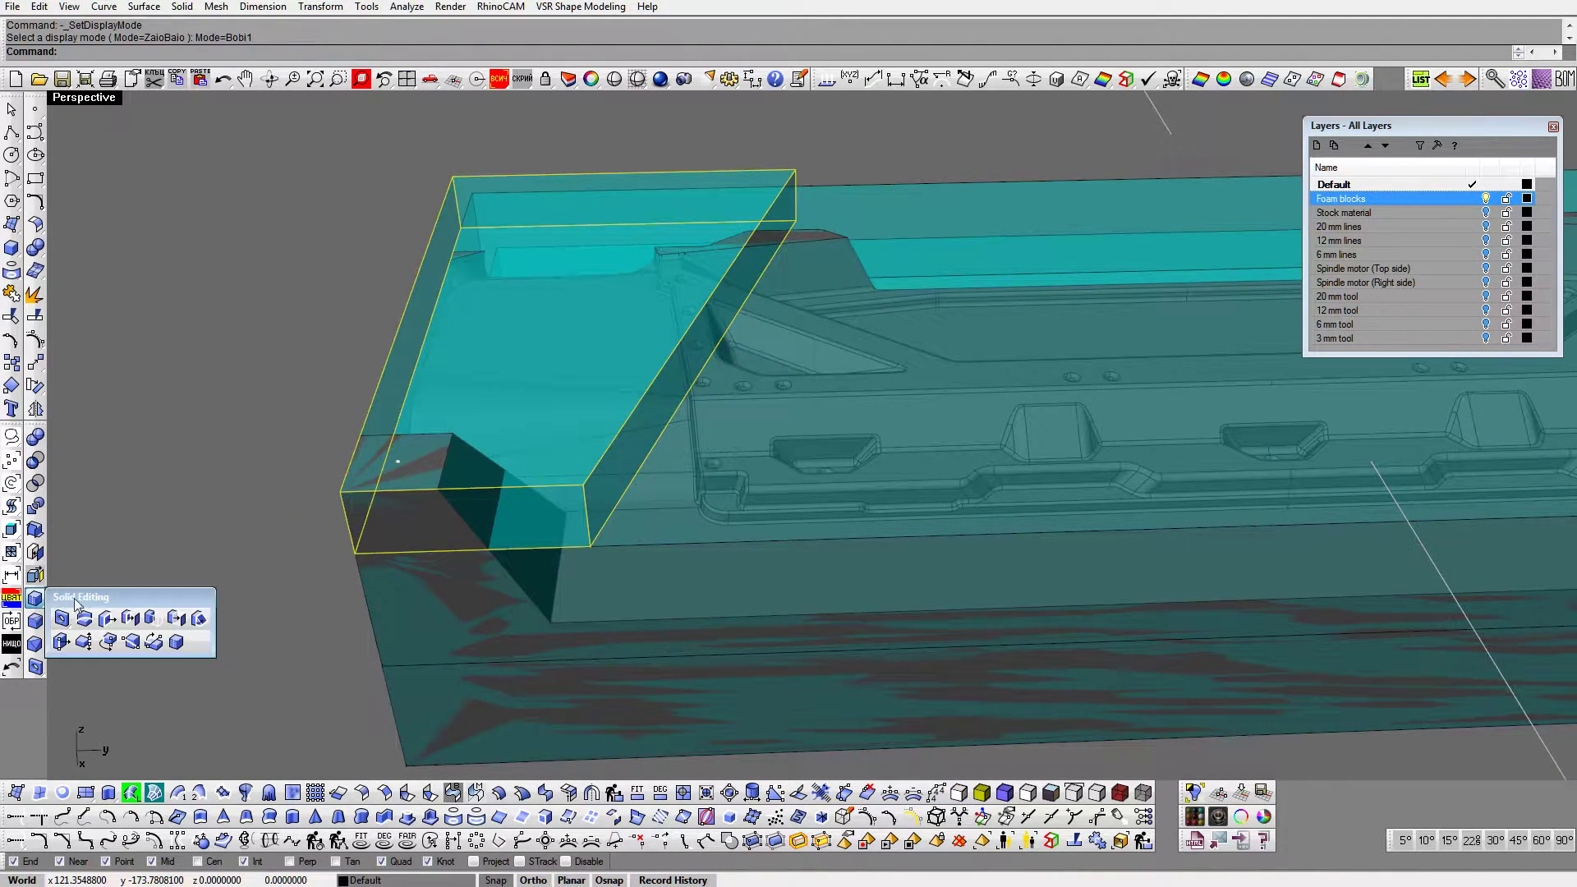
left_click_drag(78, 606, 111, 605)
left_click(98, 634)
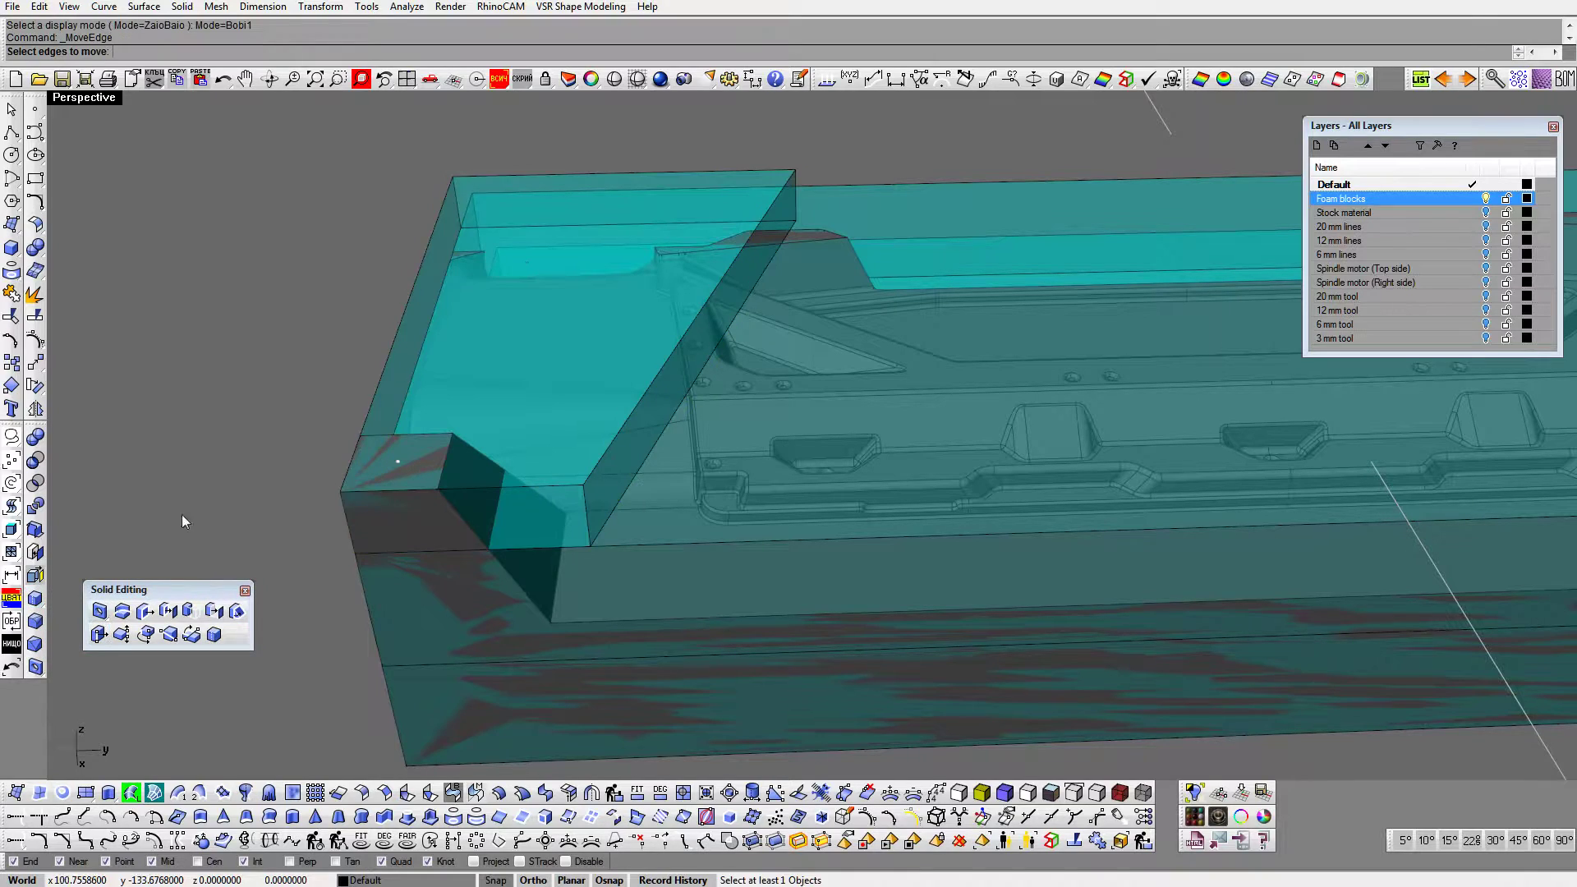
left_click(795, 216)
key("Return")
left_click(797, 167)
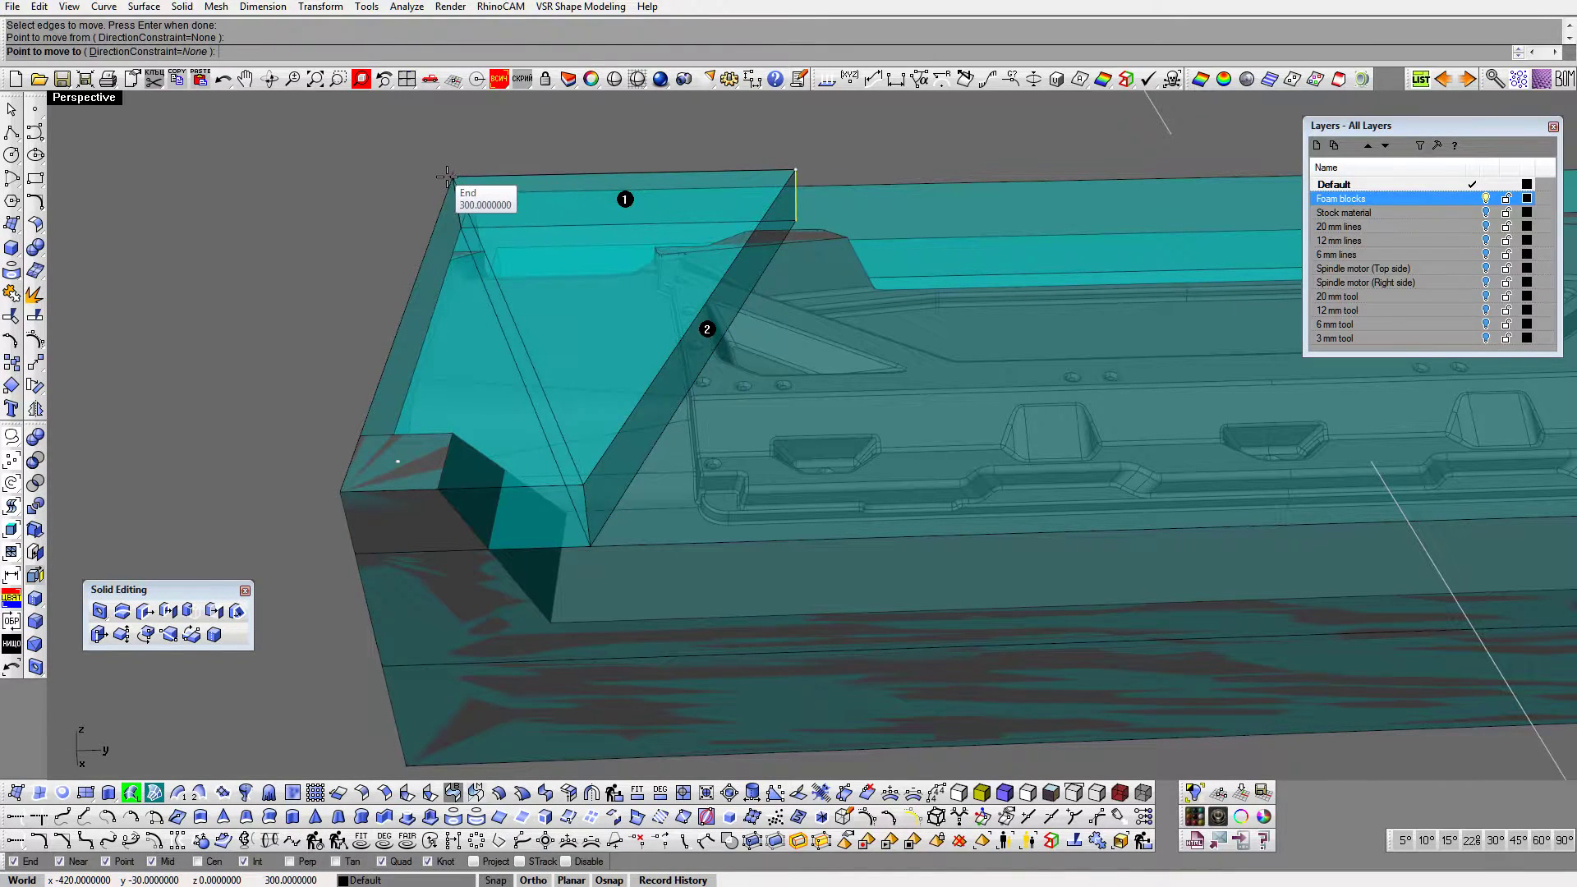
type("200")
key("Return")
left_click(392, 168)
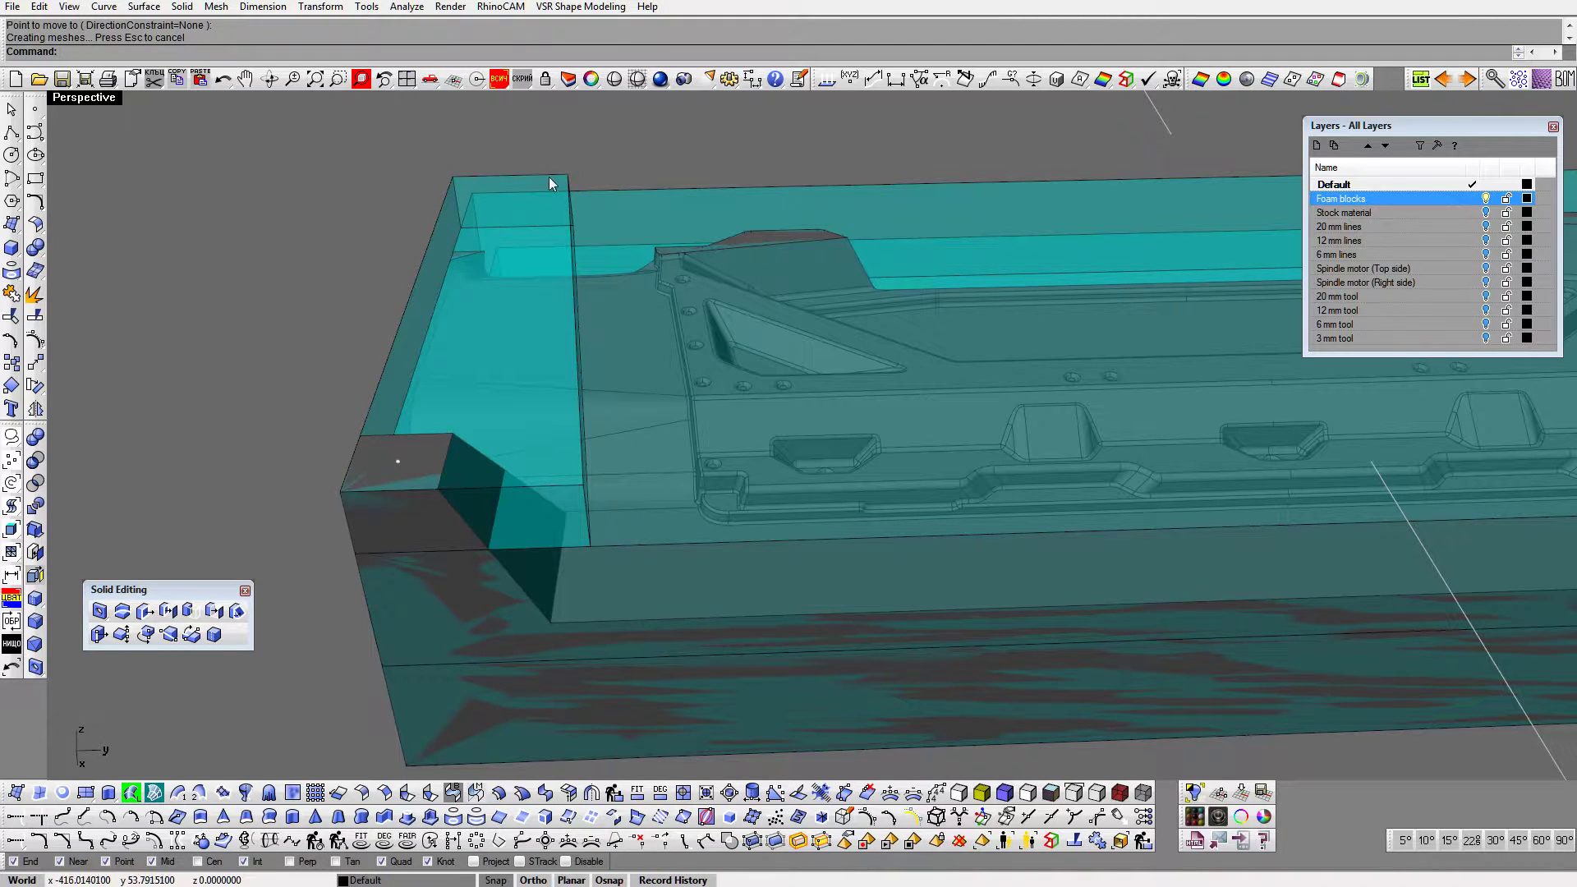
Step: Move the near inner vertical edge of the small foam block toward its outer corner, narrowing the near end
right_click_drag(582, 490, 595, 459)
right_click(595, 459)
right_click(598, 461)
left_click(596, 458)
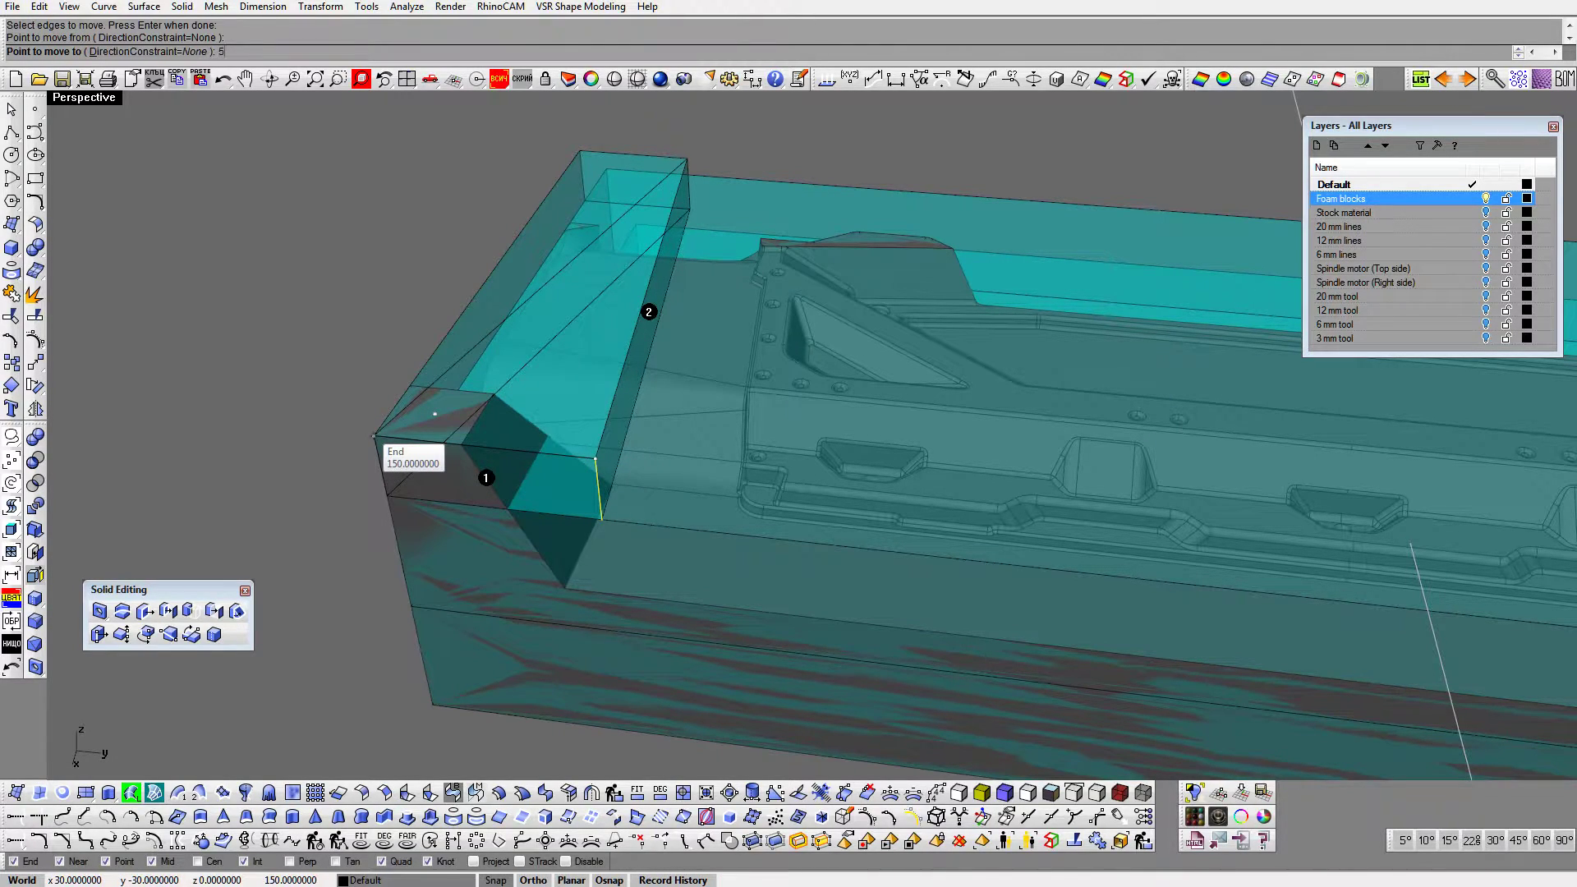
key("Return")
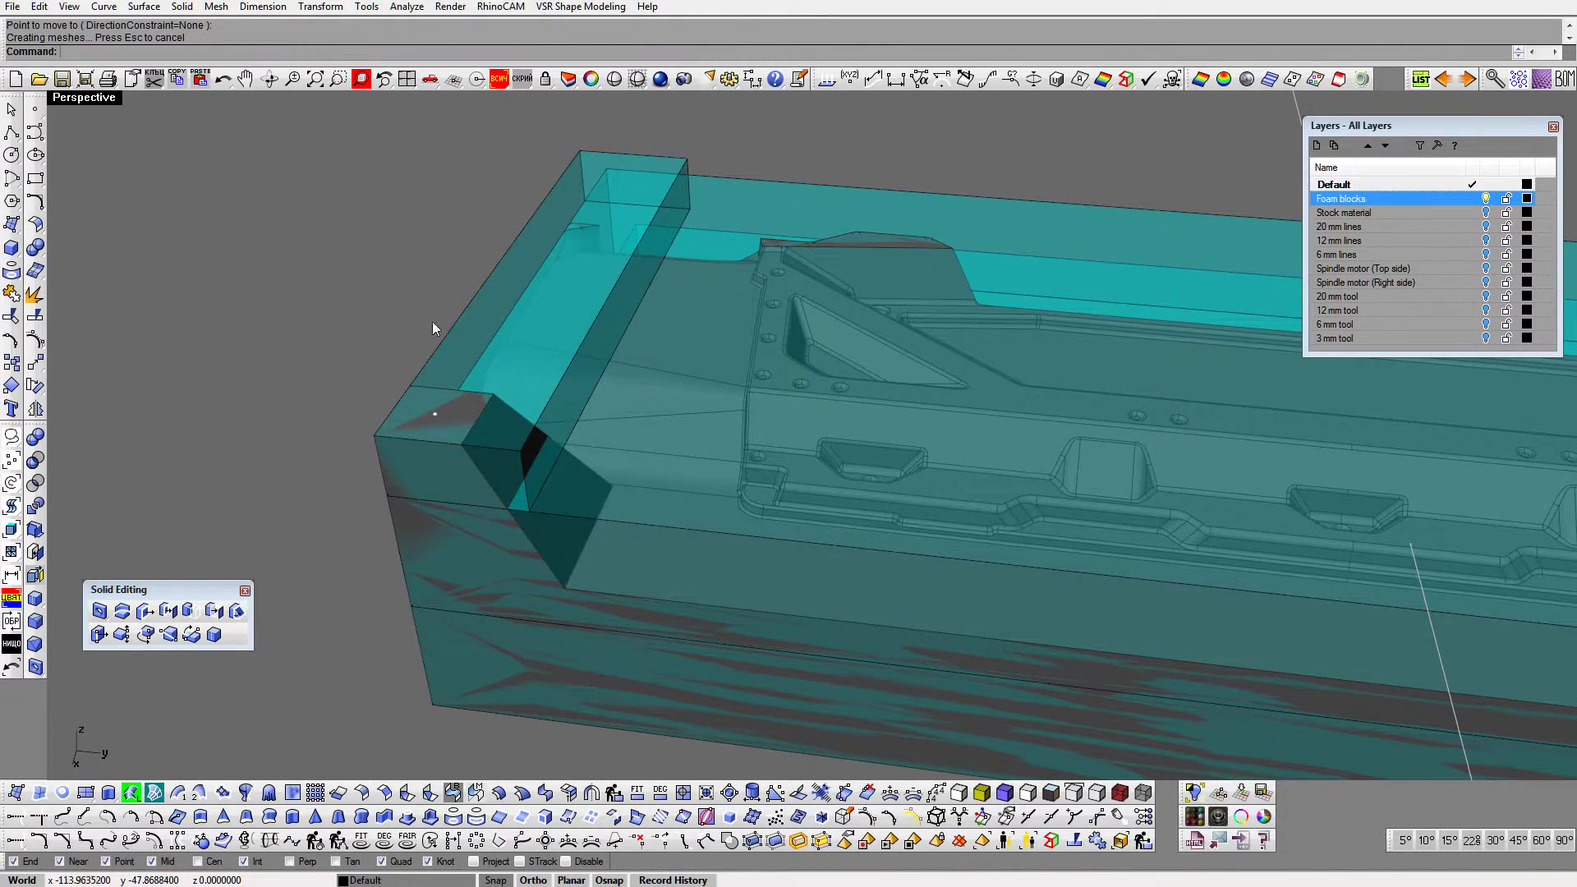
Step: Scale the small upper foam block in one direction from its outer corner to 100 mm across the mould's width
left_click(495, 259)
middle_click(308, 267)
left_click(341, 341)
left_click(375, 431)
left_click(579, 148)
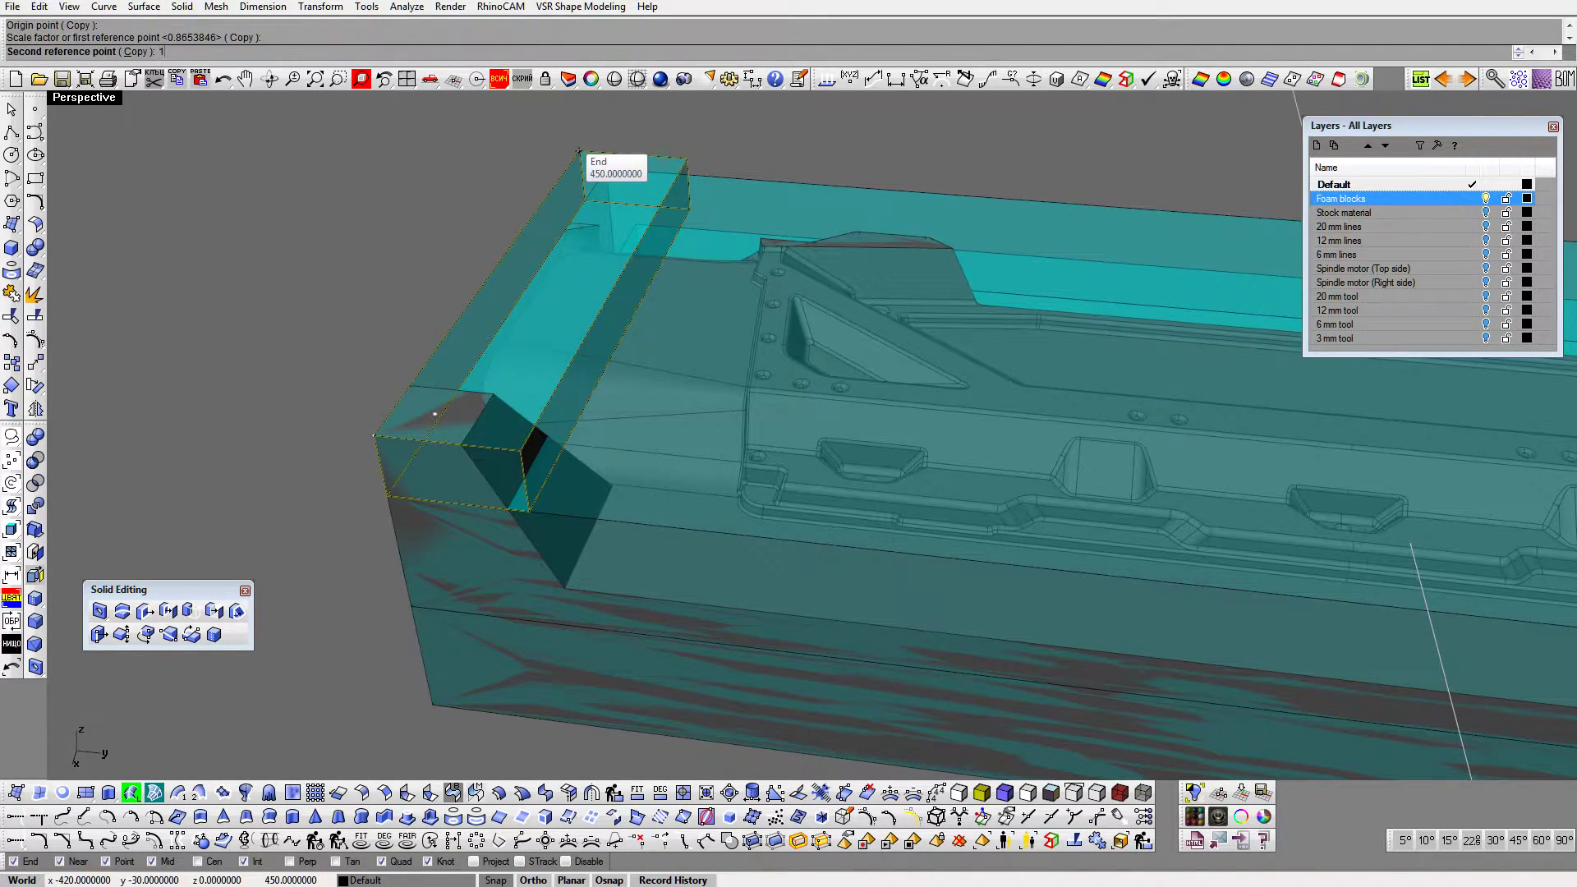
key("Return")
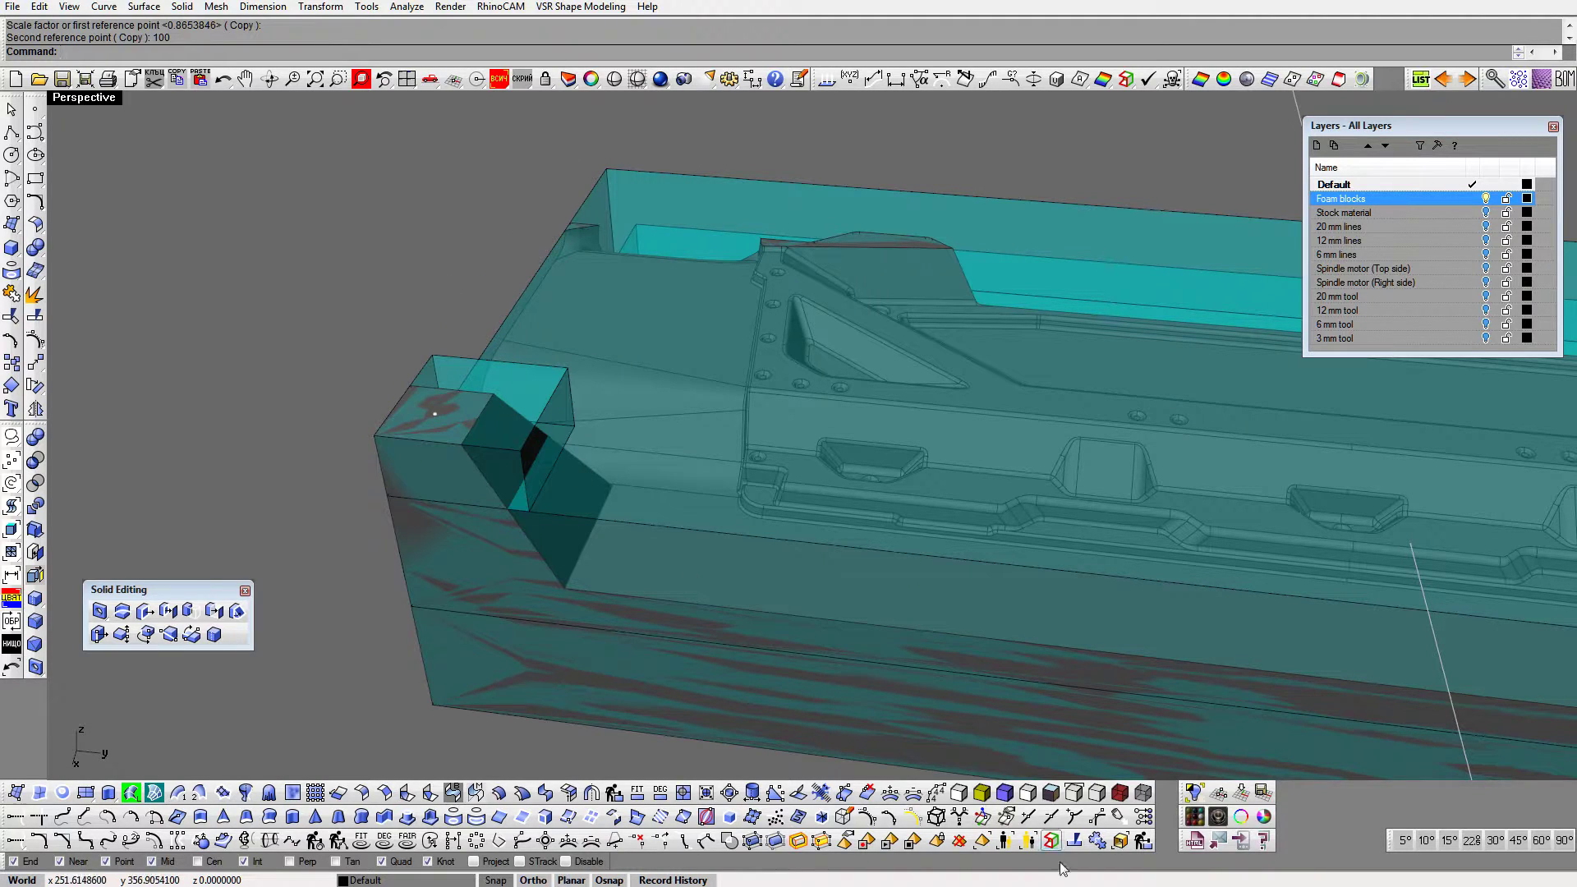
Step: Examine the foam blocks in the ZaioBaio display mode, return to Bobi1 and close the Solid Editing toolbar
left_click(982, 799)
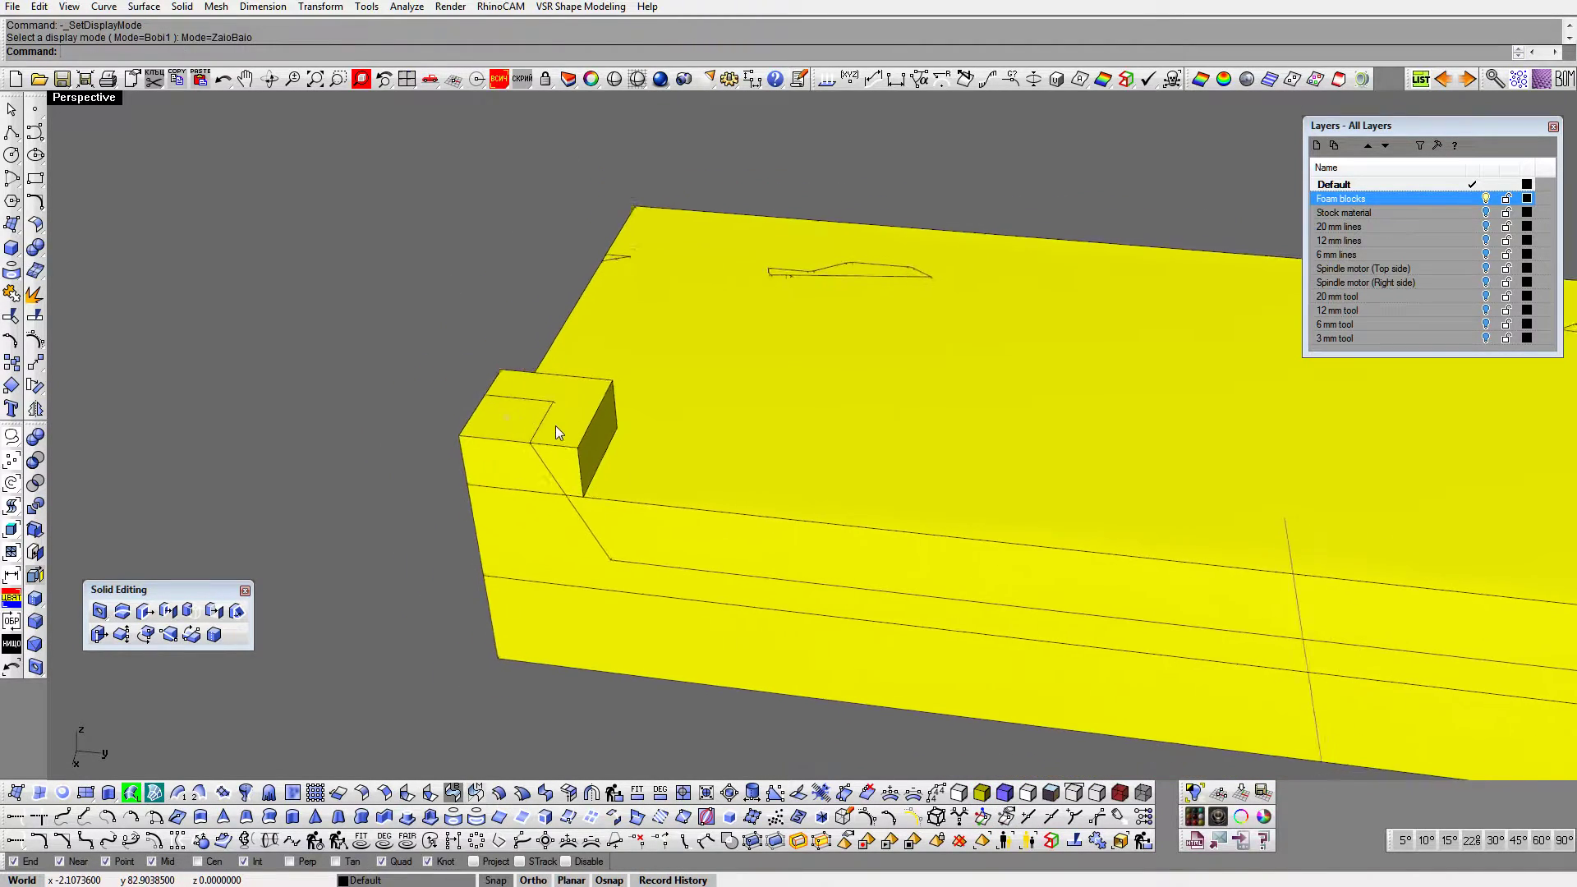
right_click_drag(556, 425, 555, 425)
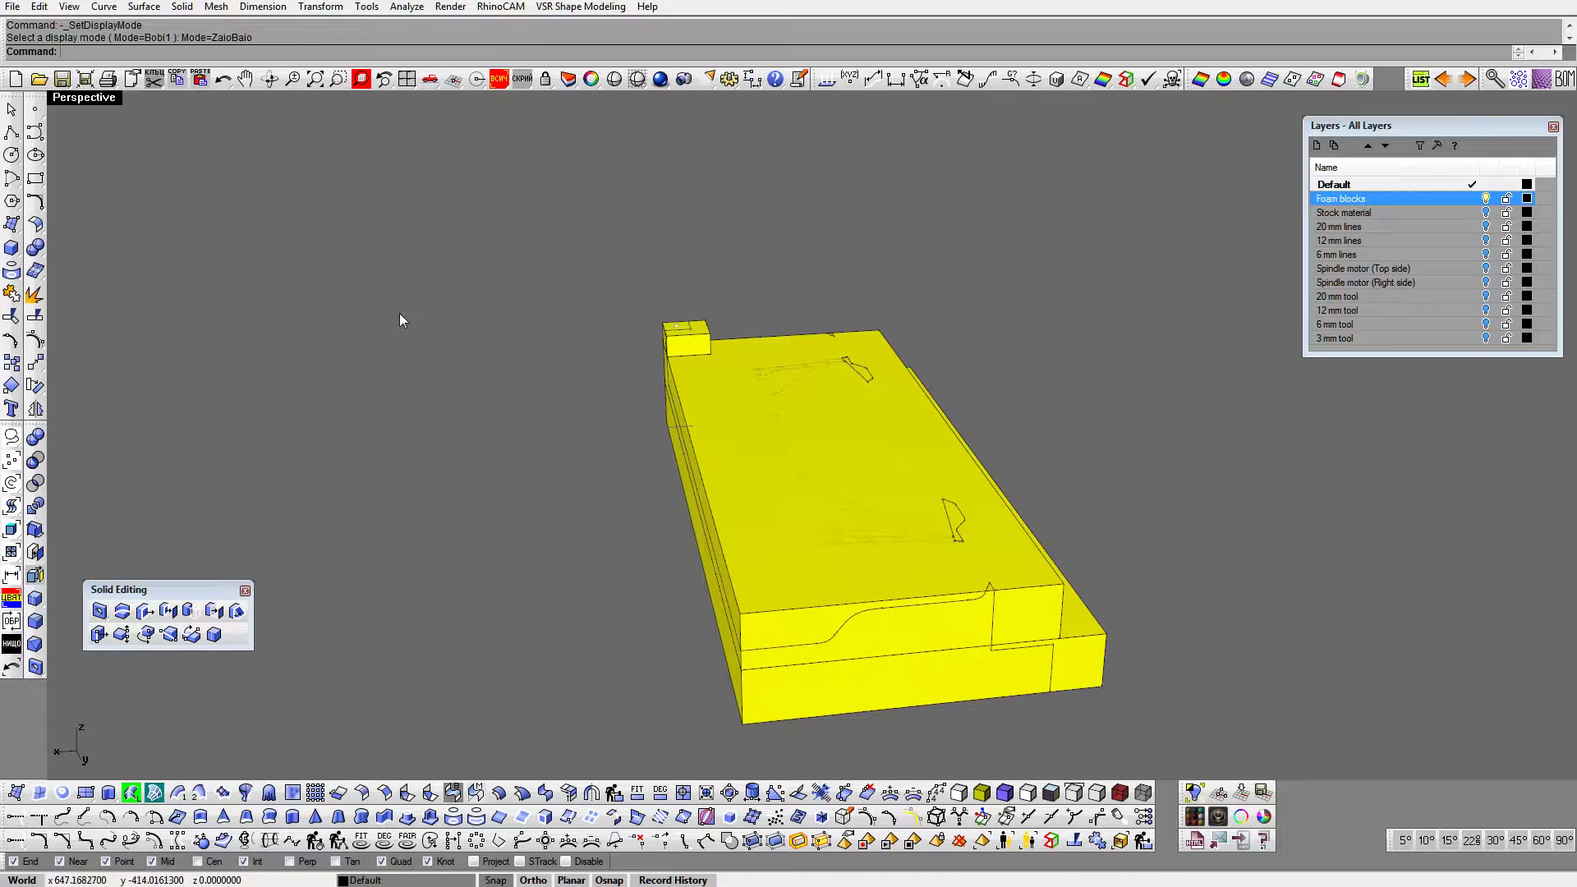
left_click(958, 794)
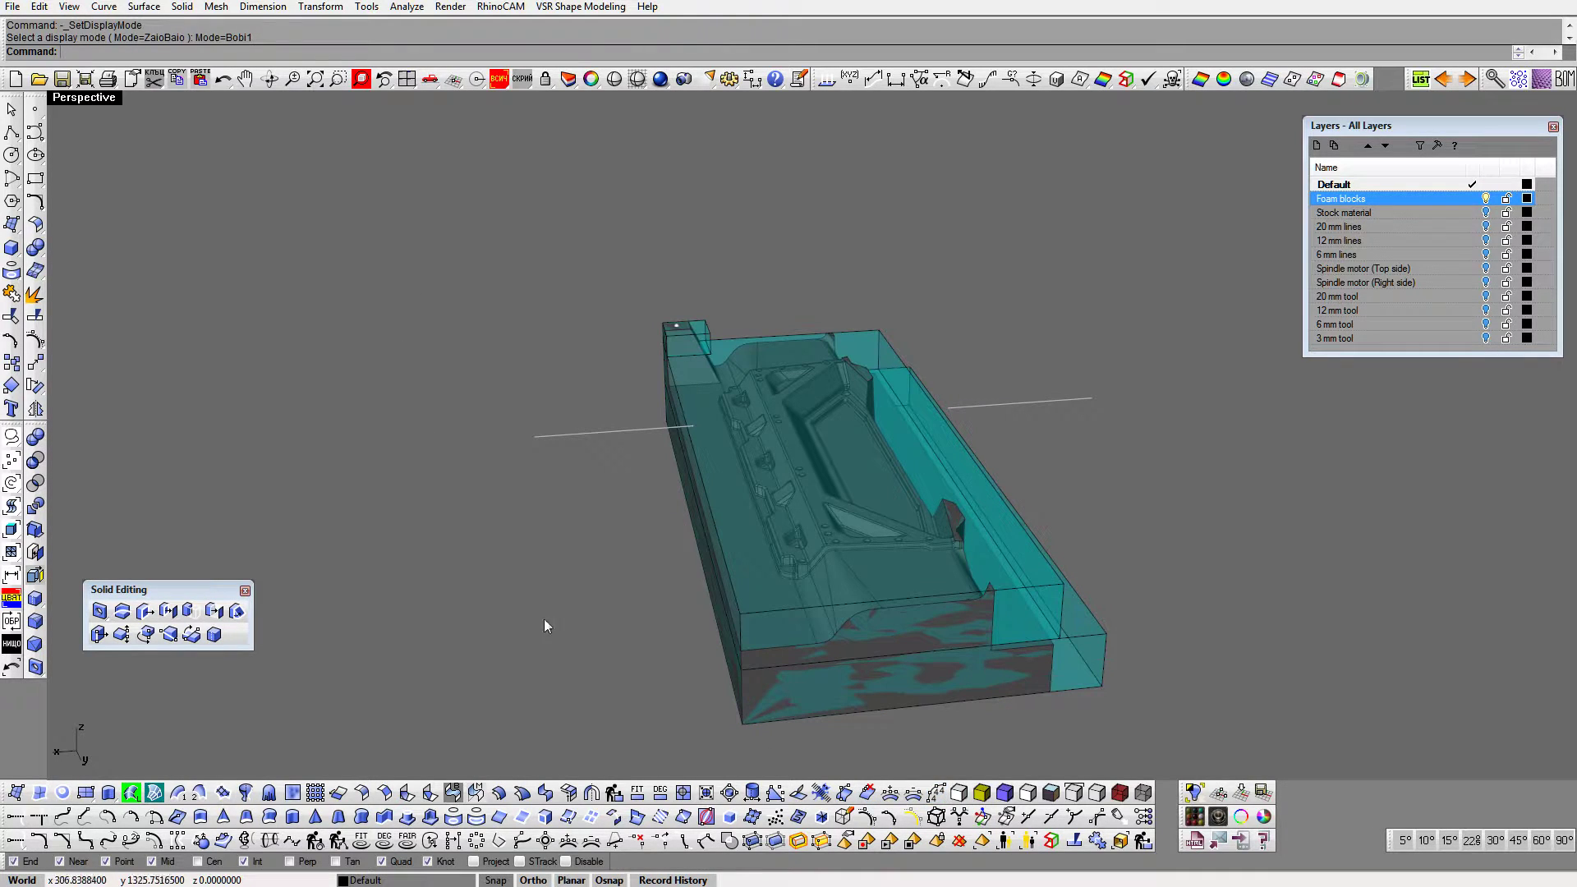
left_click(245, 591)
Step: Scale the bottom foam block in one direction from its outer lower corner, reducing its width to 520 mm
right_click_drag(732, 622, 941, 649)
scroll(959, 653, "up", 5)
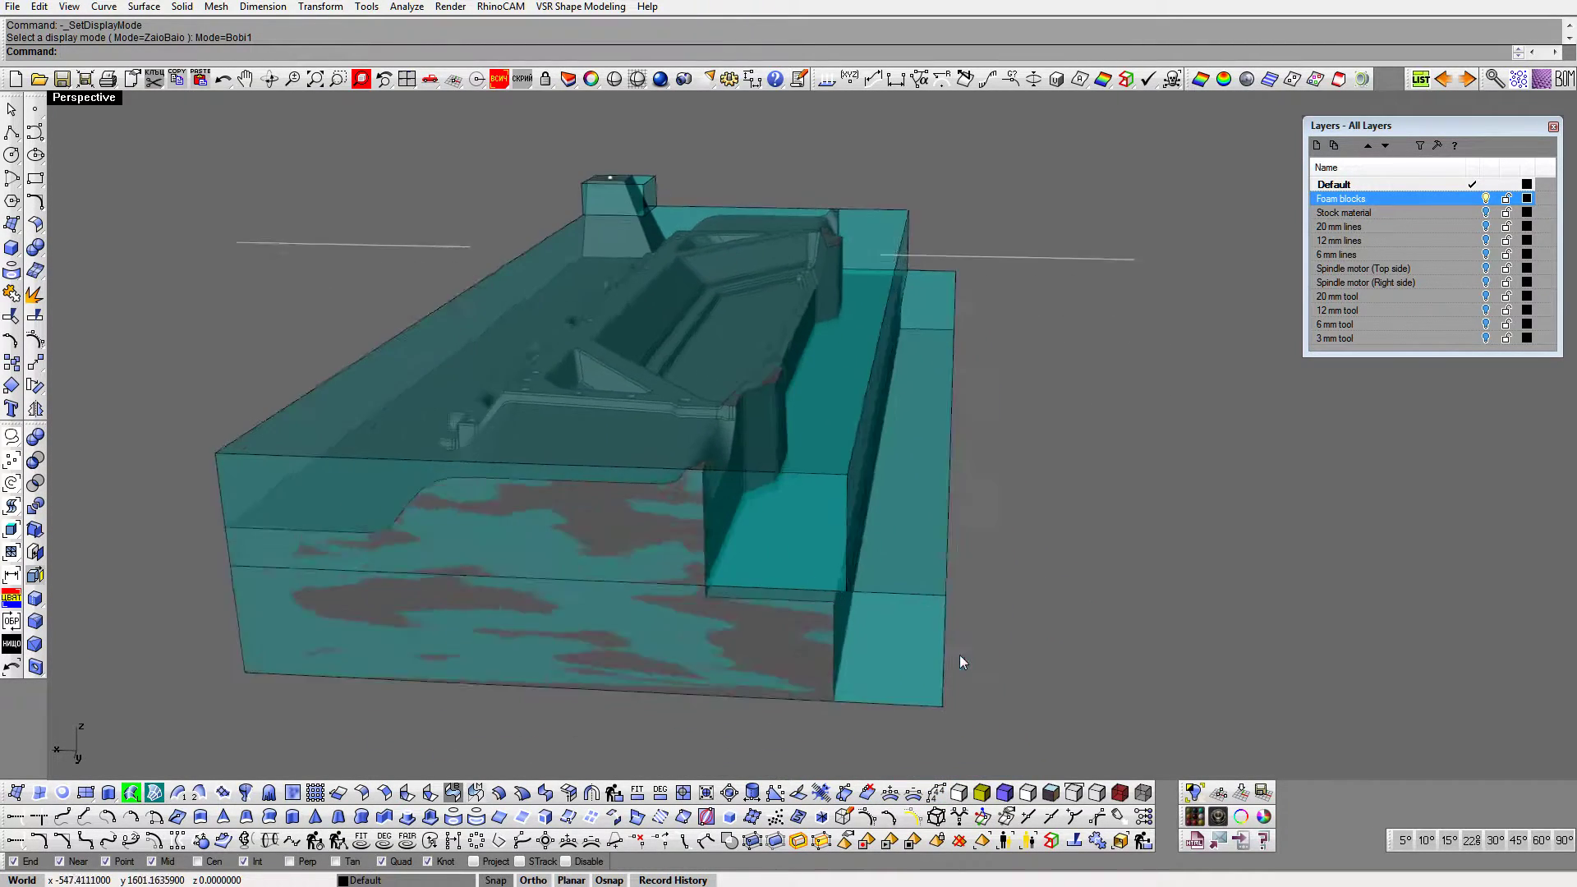
left_click(807, 564)
middle_click(949, 634)
left_click(916, 655)
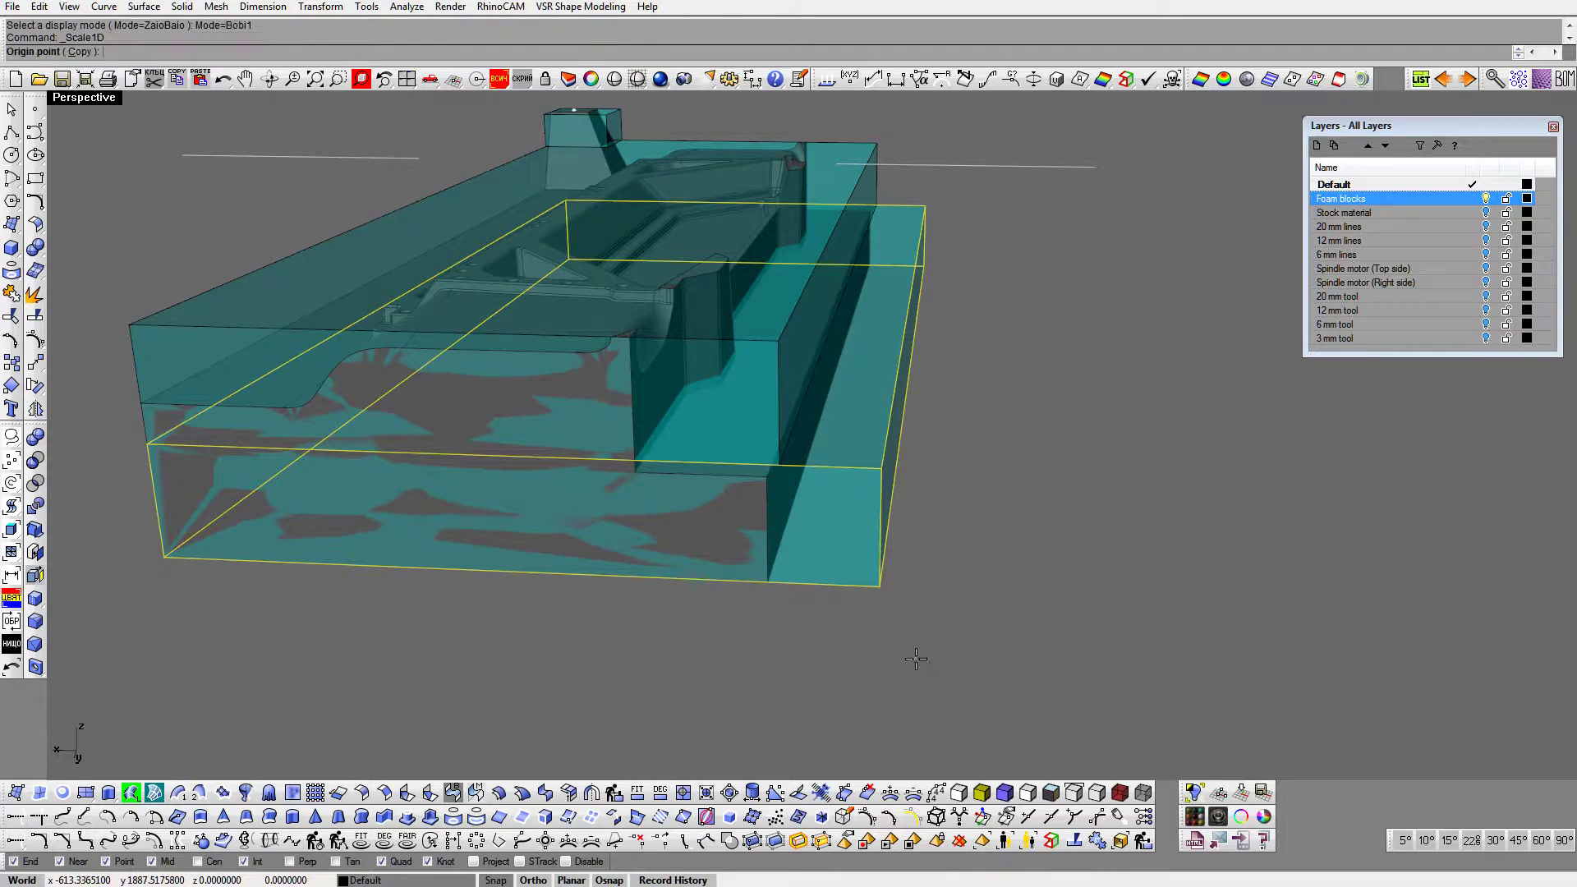
left_click(168, 557)
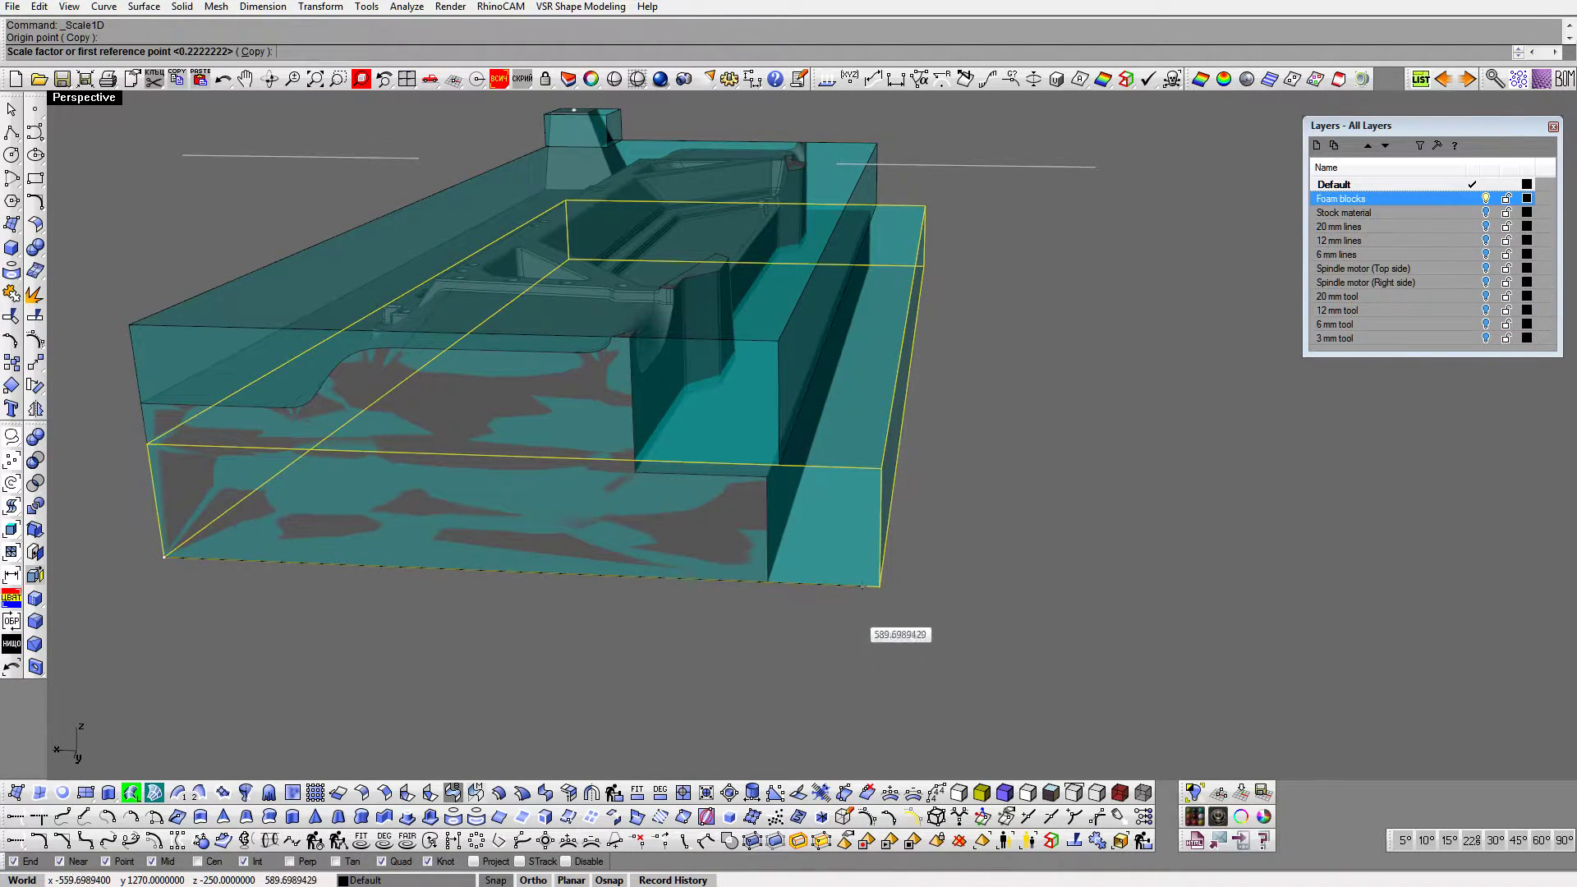
left_click(881, 586)
left_click(781, 466)
Step: Scale the main upper foam block in one direction across the mould's width to 450 mm
right_click_drag(943, 579, 735, 448)
right_click(955, 336)
left_click(146, 346)
right_click_drag(943, 416, 1136, 360)
left_click(1078, 355)
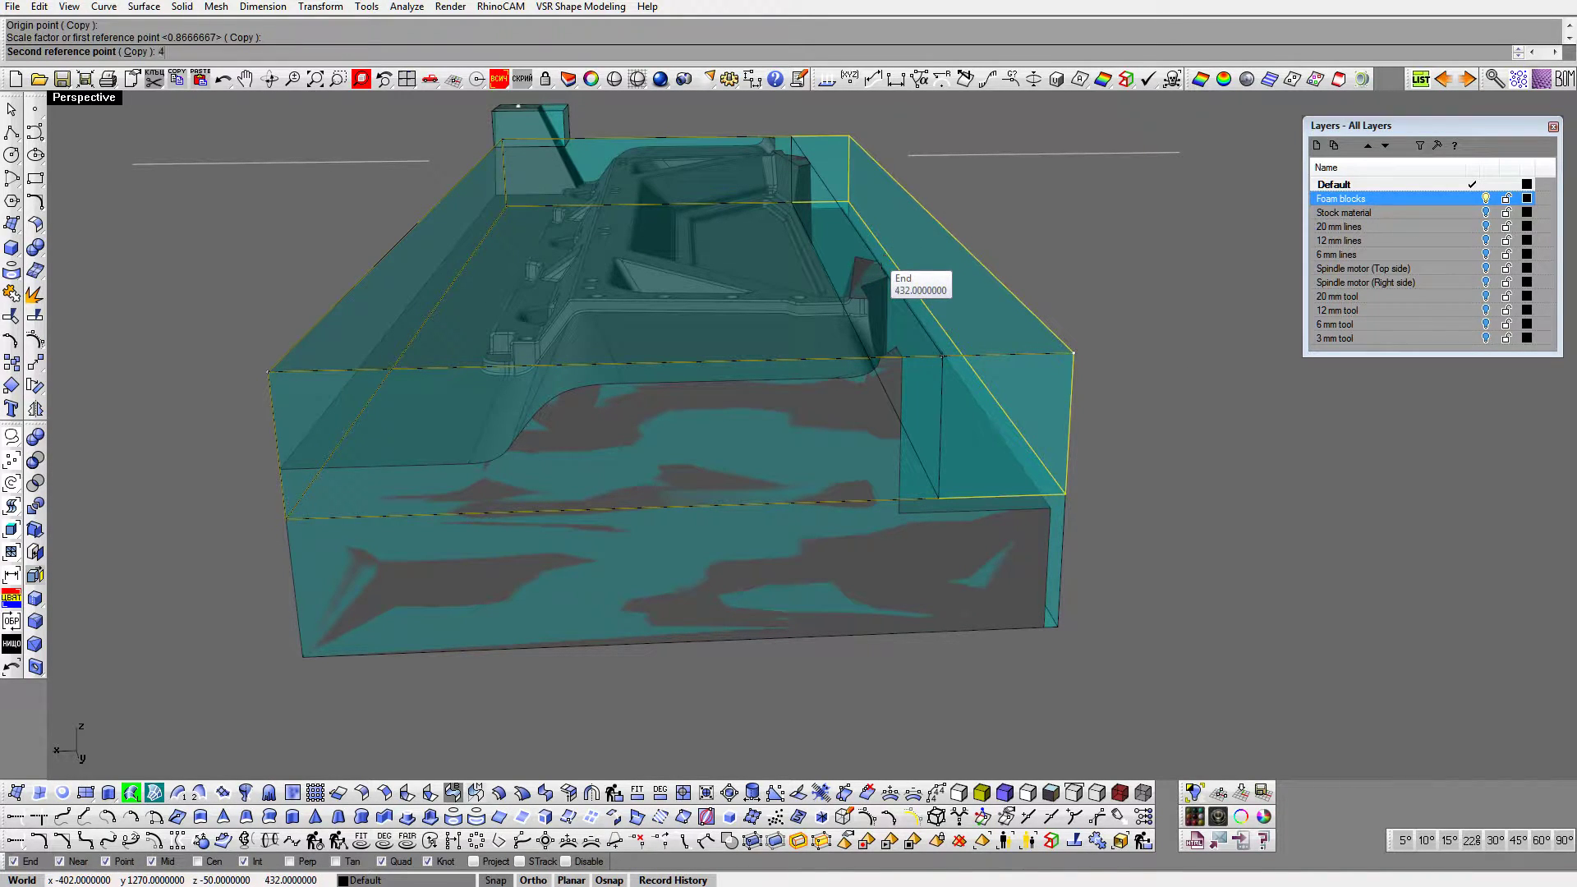
key("Return")
left_click(1088, 323)
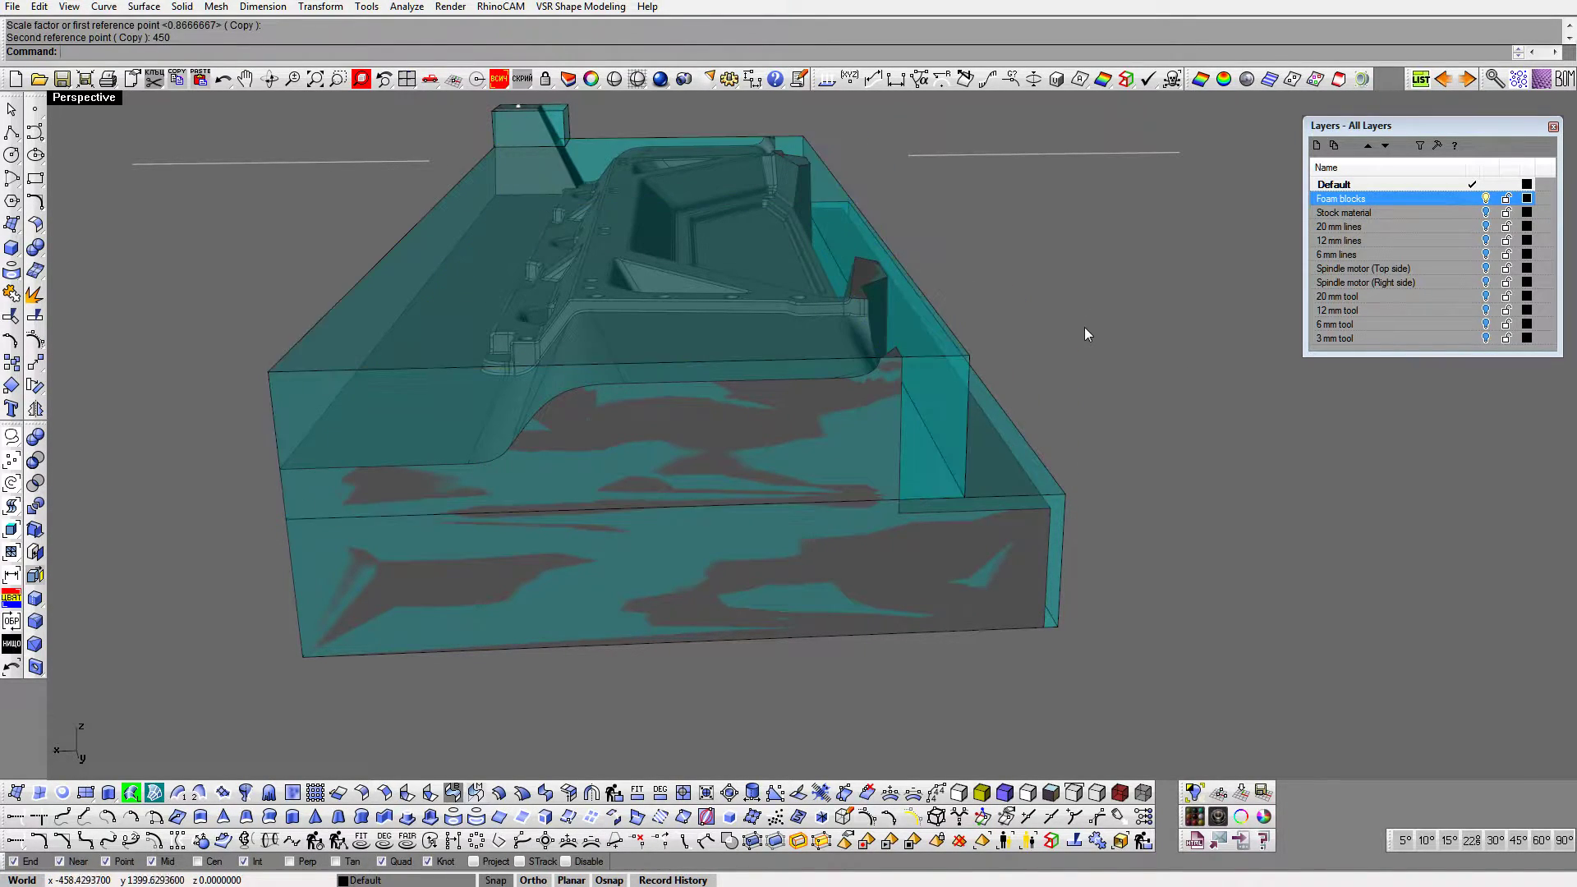
Step: Dimension the width of the main upper foam block along its end edge
scroll(1078, 338, "down", 4)
right_click_drag(1078, 338, 1094, 445)
scroll(1077, 338, "down", 3)
right_click_drag(1077, 337, 1225, 409)
scroll(1077, 337, "up", 3)
left_click(752, 80)
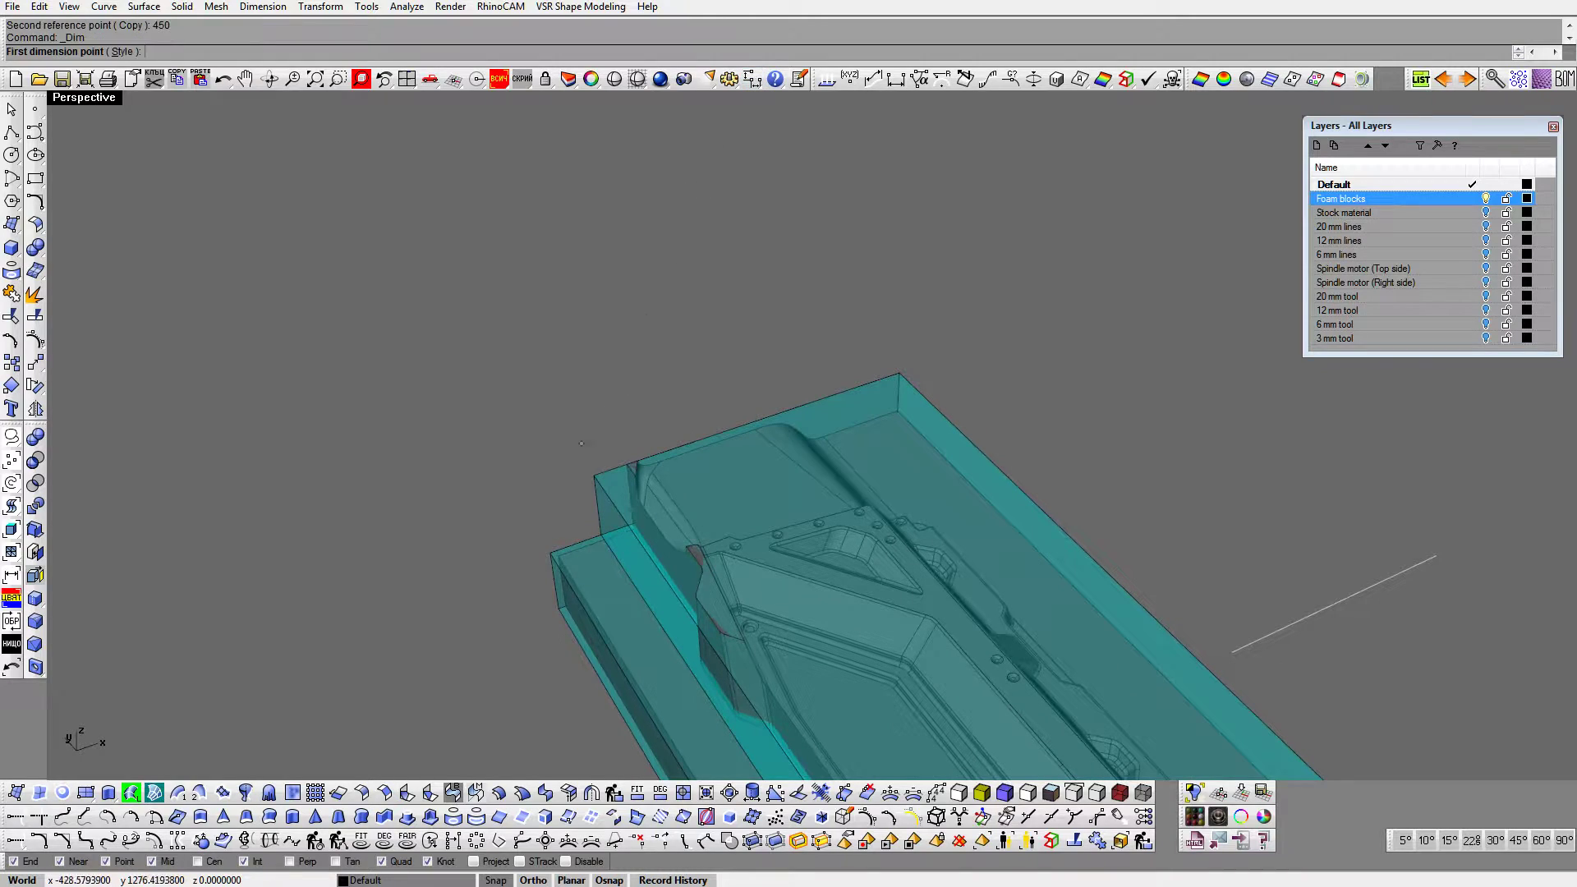
left_click(583, 466)
left_click(901, 374)
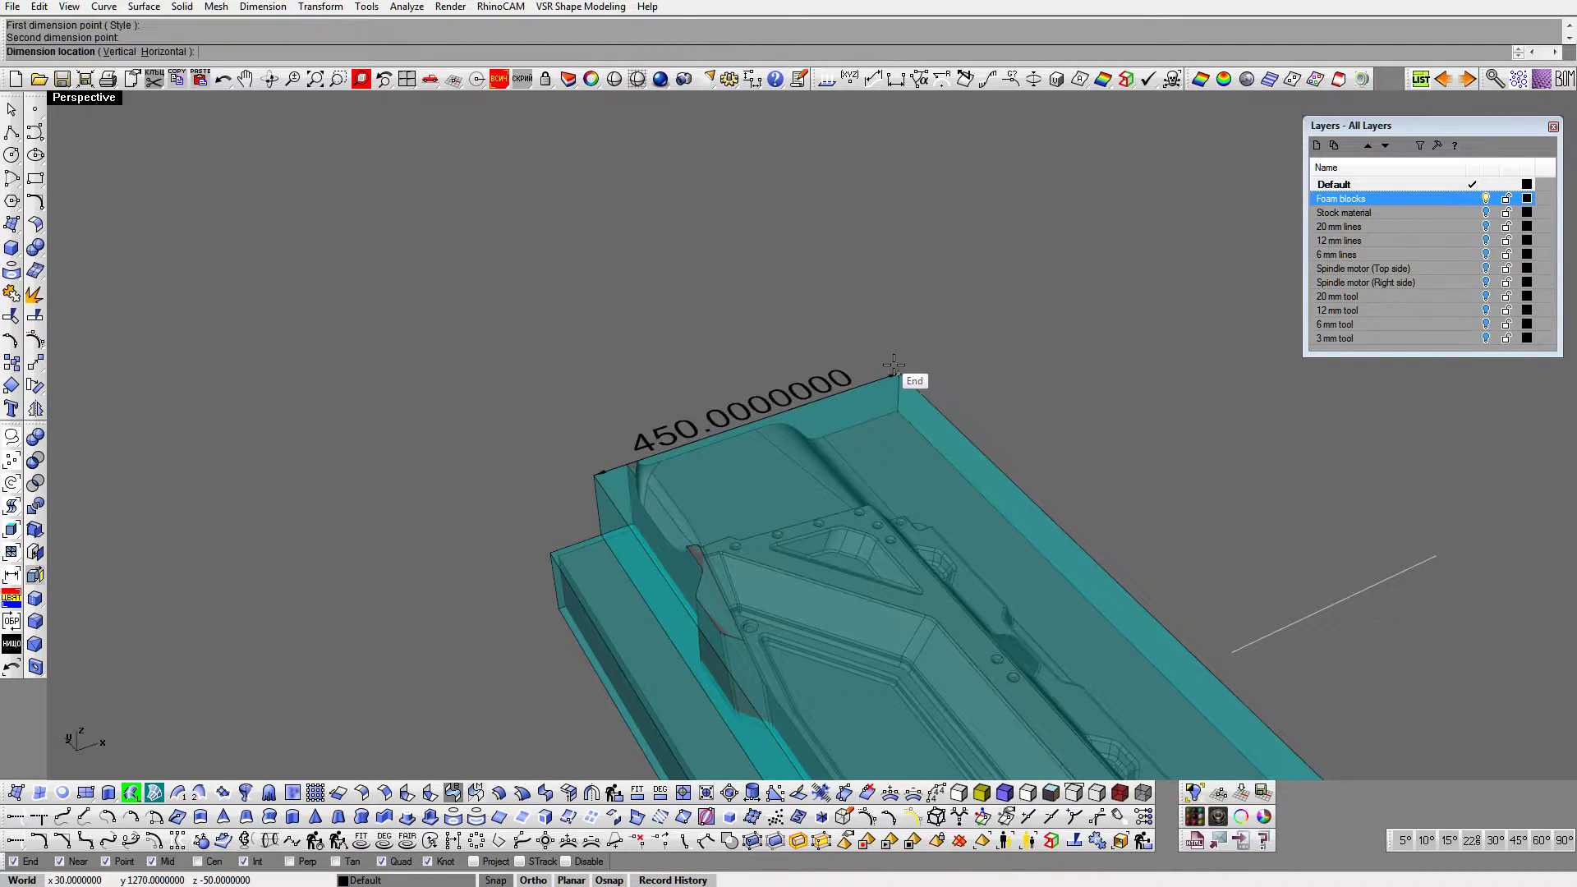
left_click(744, 337)
Step: Dimension the full width of the bottom foam block at the same end
right_click(525, 524)
left_click(550, 553)
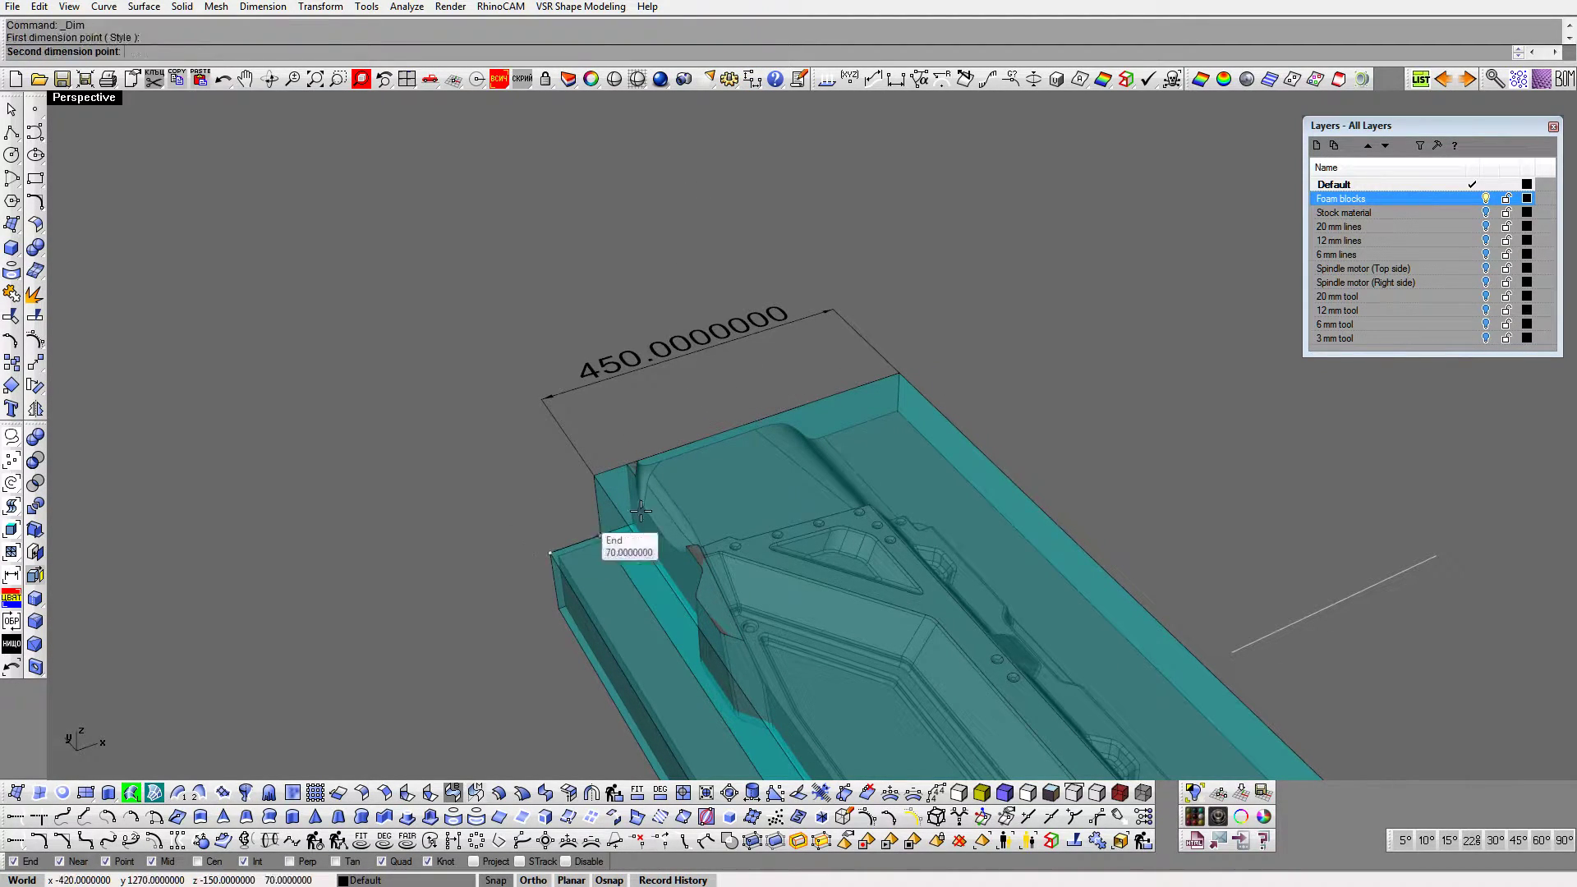
right_click_drag(886, 433, 798, 733)
left_click(760, 686)
Step: Dimension the full length of the foam blocks along the mould's long side
key("Left")
key("Left")
key("Left")
key("Left")
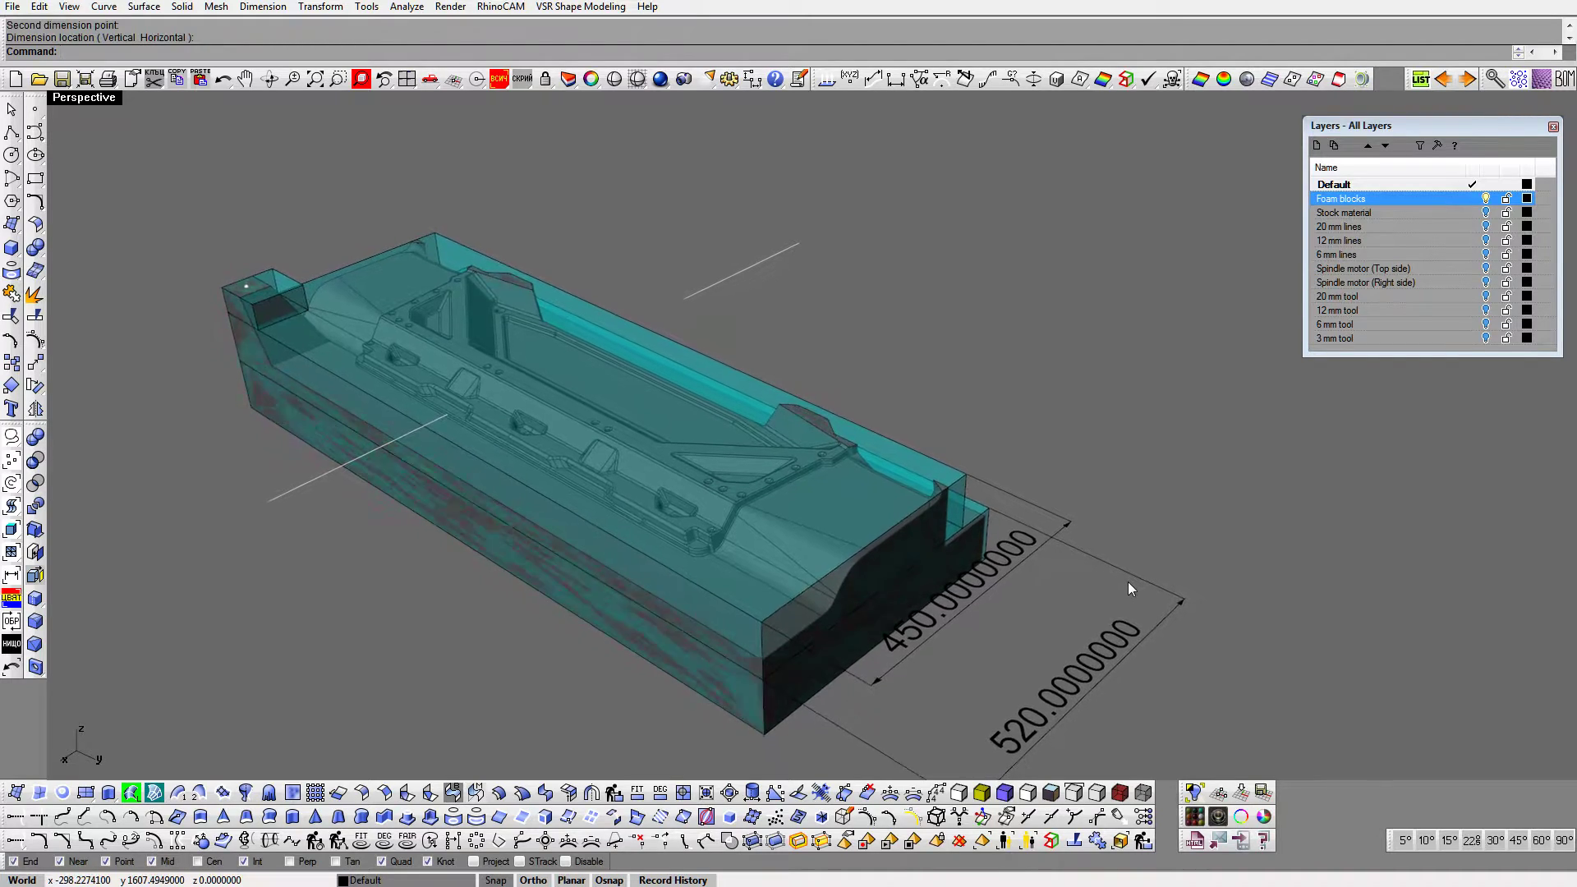
right_click(619, 686)
key("shift+Left")
key("shift+Left")
key("shift+Left")
key("shift+Left")
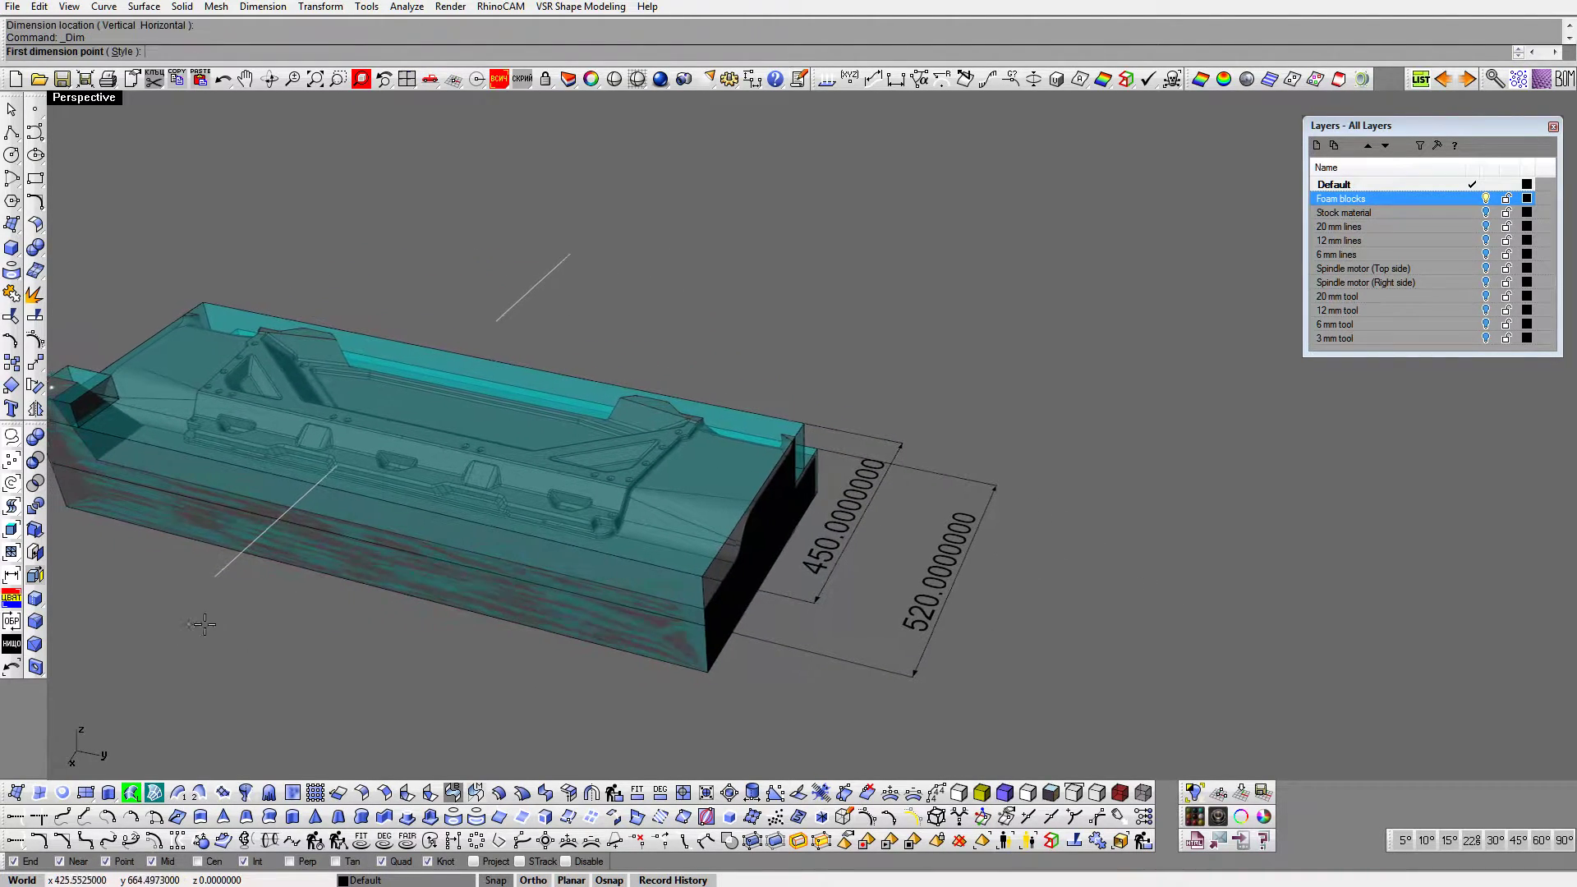
left_click(210, 513)
left_click(878, 670)
left_click(740, 724)
Step: Dimension the side of the small corner foam block that runs along the mould's length
key("shift+Left")
key("shift+Left")
key("shift+Left")
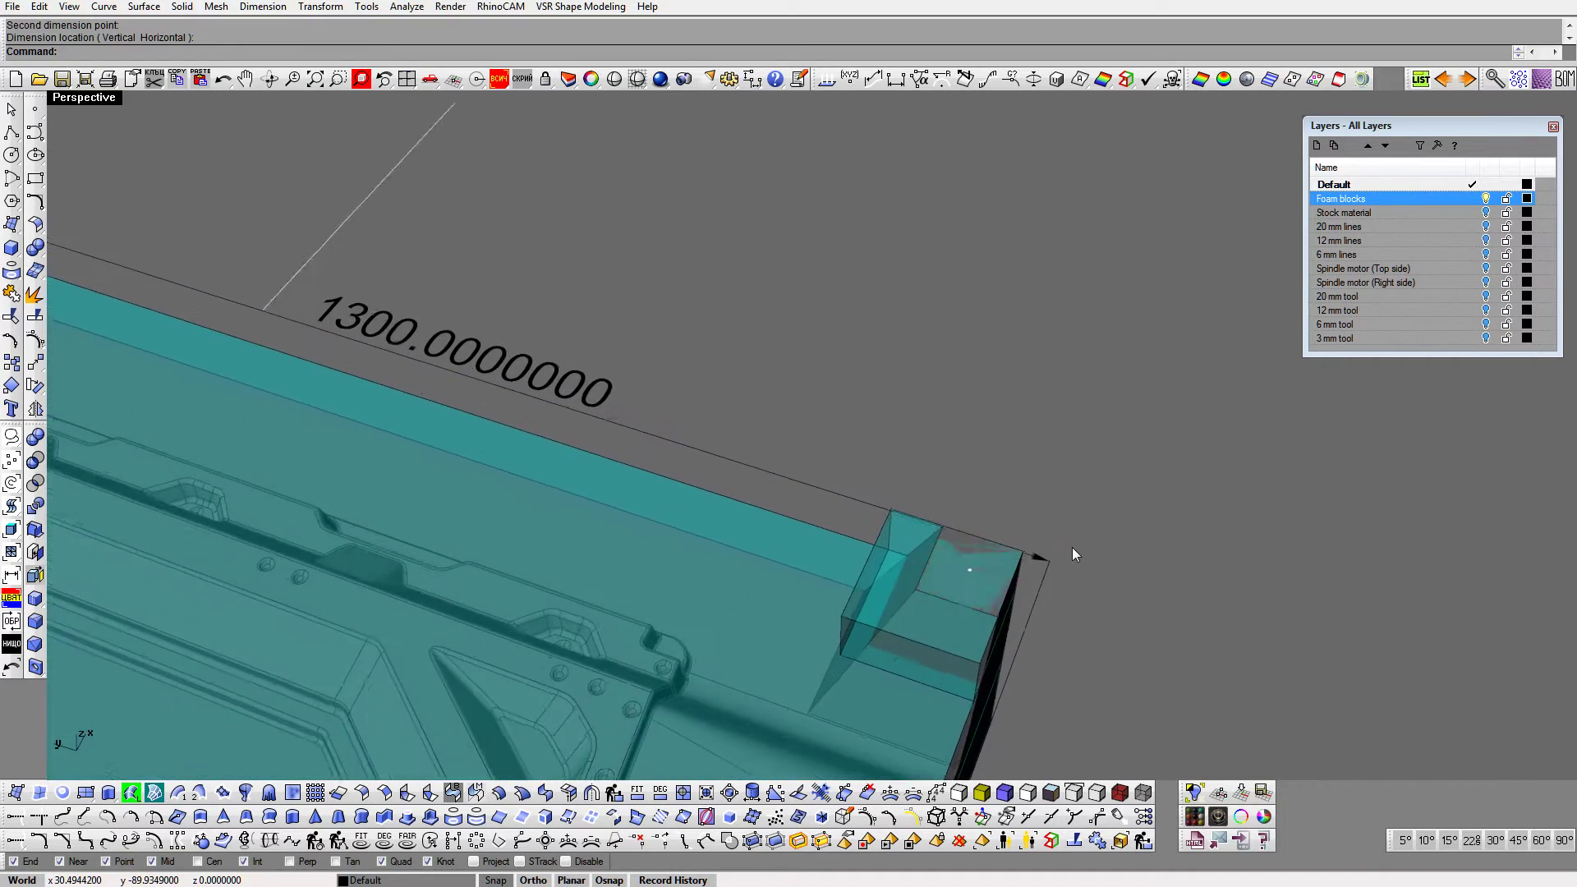
key("Return")
left_click(855, 533)
left_click(1029, 584)
left_click(1034, 512)
Step: Select all the linear dimensions around the foam blocks and delete them
scroll(1032, 532, "down", 10)
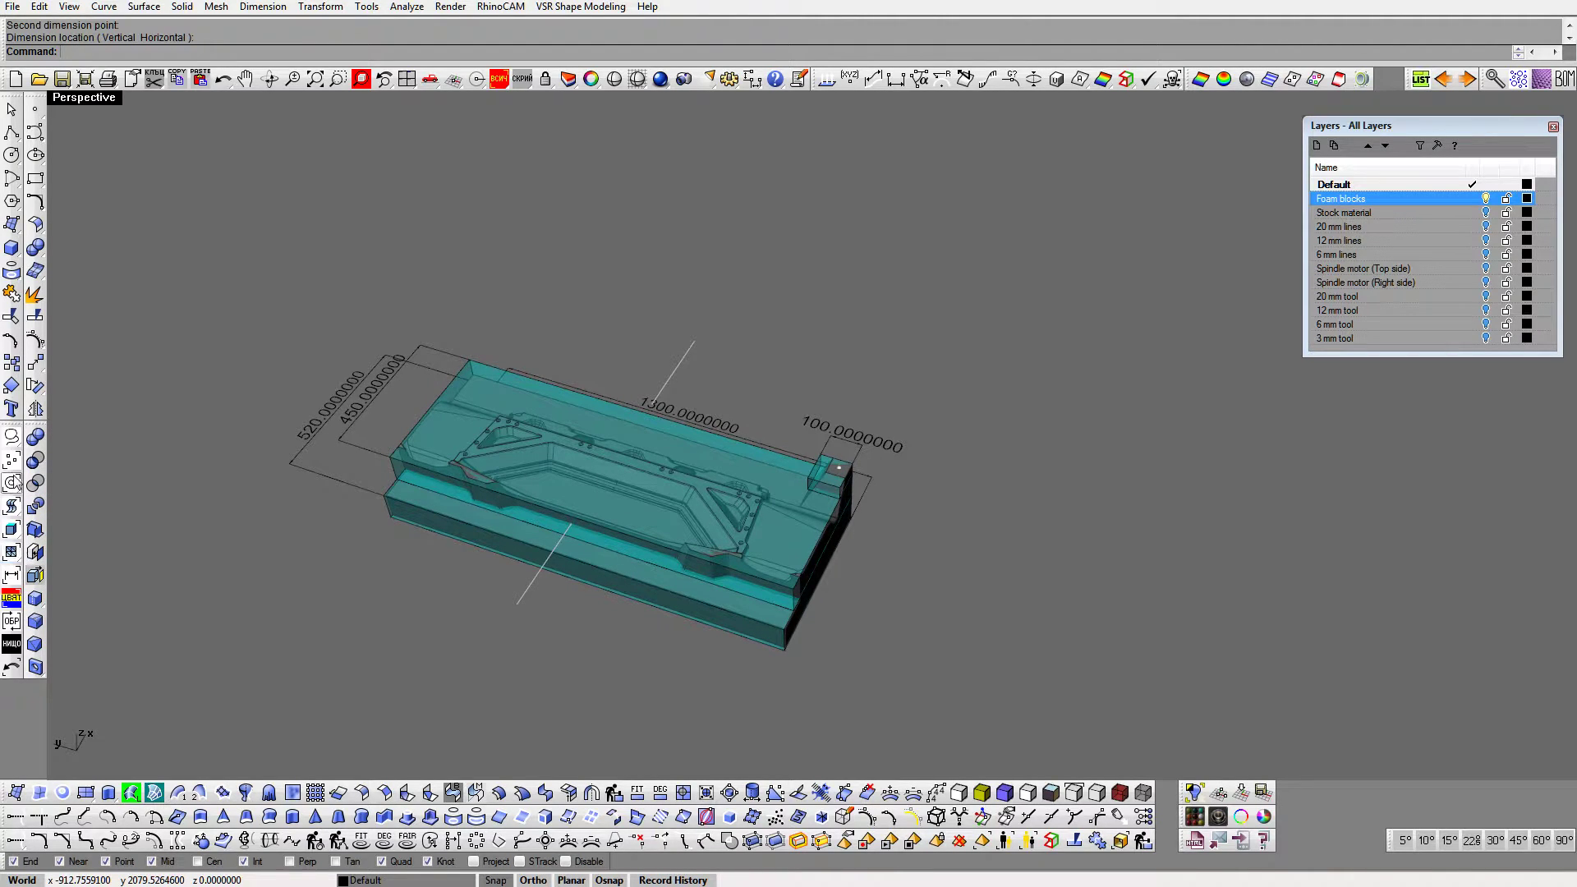
left_click(13, 575)
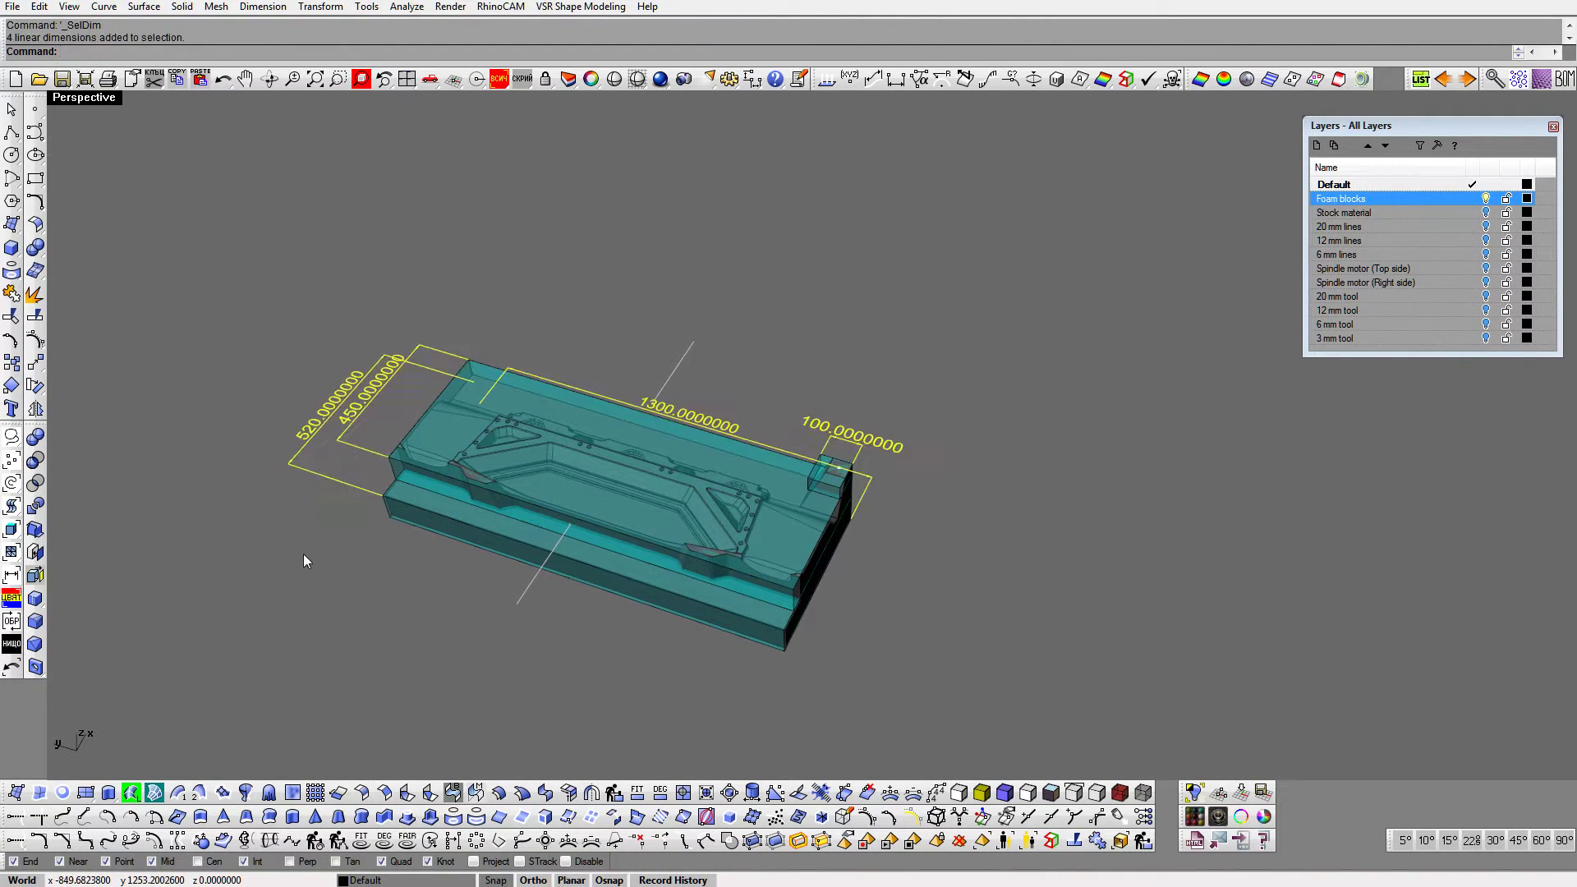
key("Delete")
Step: Examine how the foam blocks cover the mould in the ZaioBaio and Bobi7 display modes, and return to Bobi1
right_click_drag(303, 560, 903, 776)
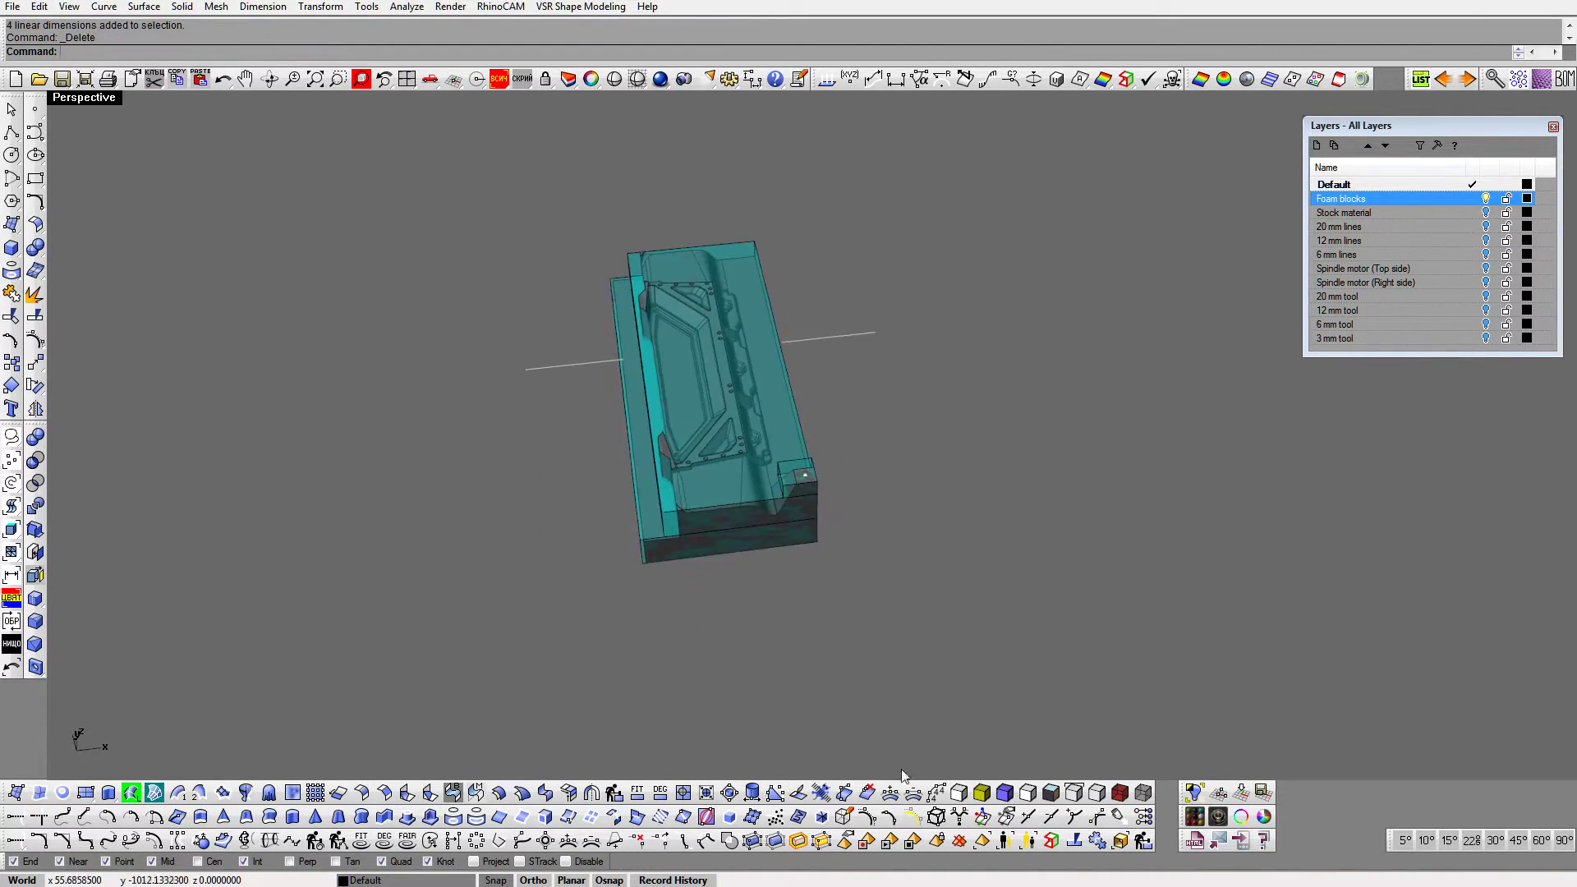
left_click(982, 794)
right_click_drag(859, 416, 968, 632)
scroll(967, 632, "up", 3)
left_click(1027, 793)
right_click_drag(1023, 747, 913, 621)
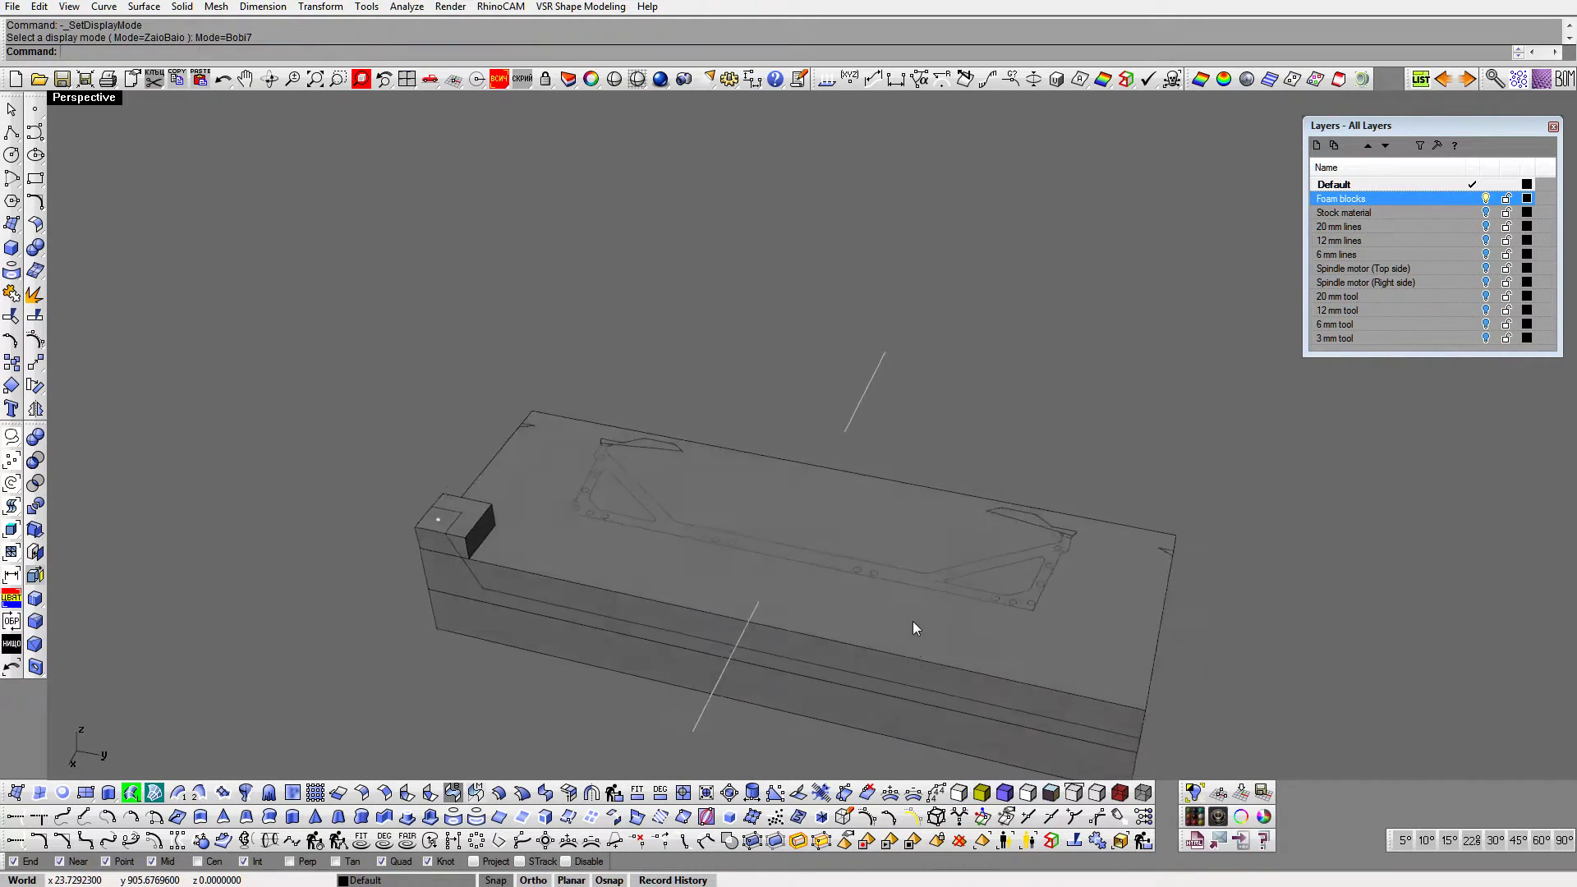
scroll(913, 621, "up", 2)
left_click(959, 793)
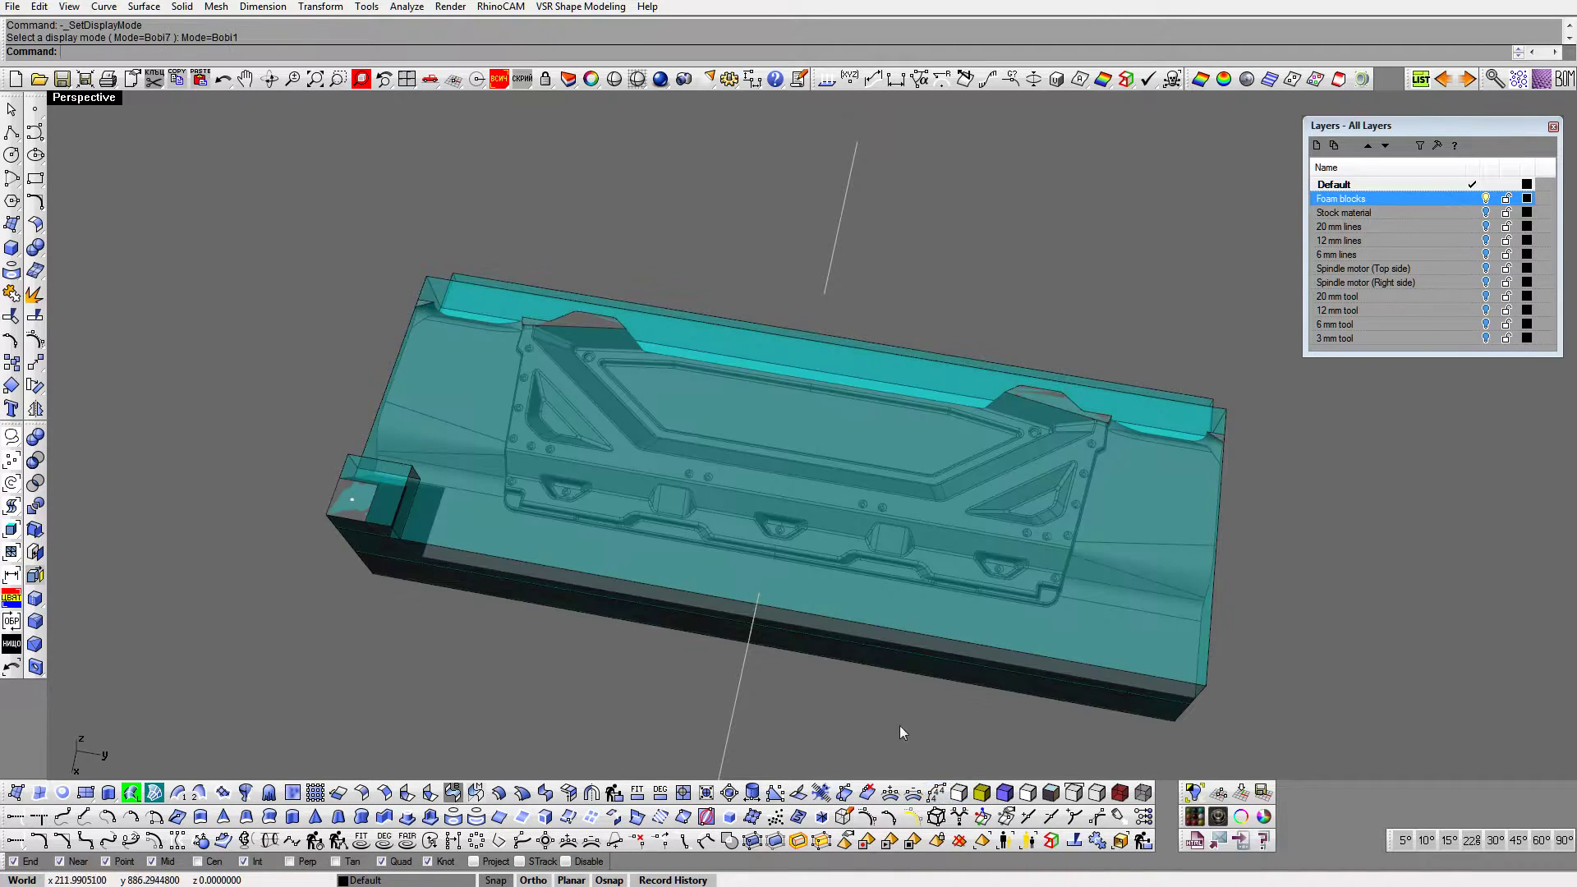
Step: Examine the mould inside the foam blocks in the Ghosted display mode and switch back to Bobi1
right_click_drag(566, 370, 212, 122)
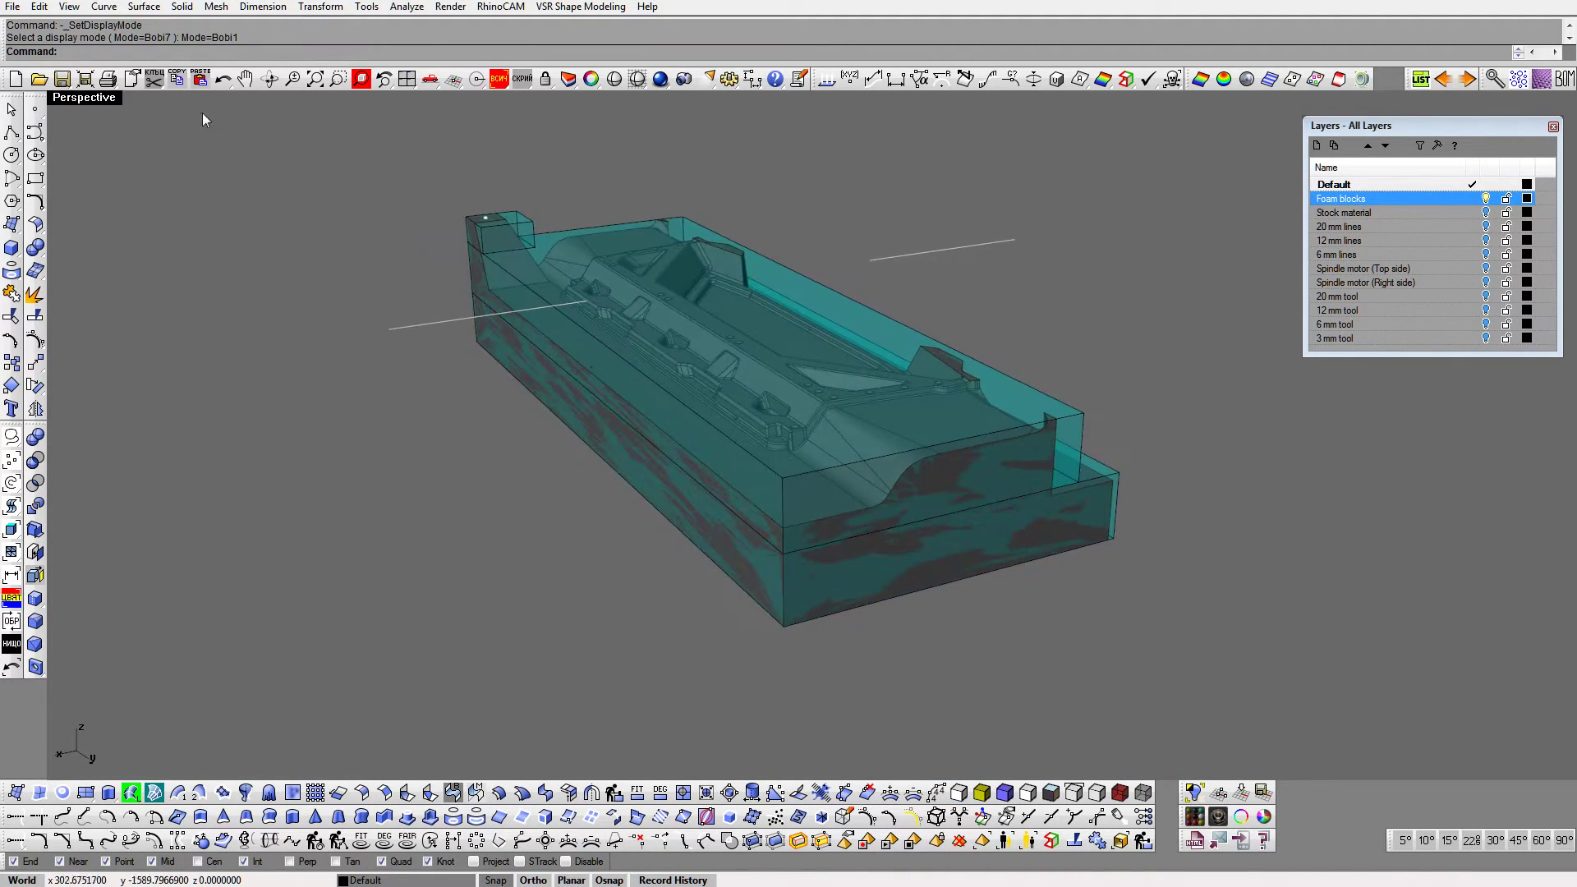
left_click(99, 103)
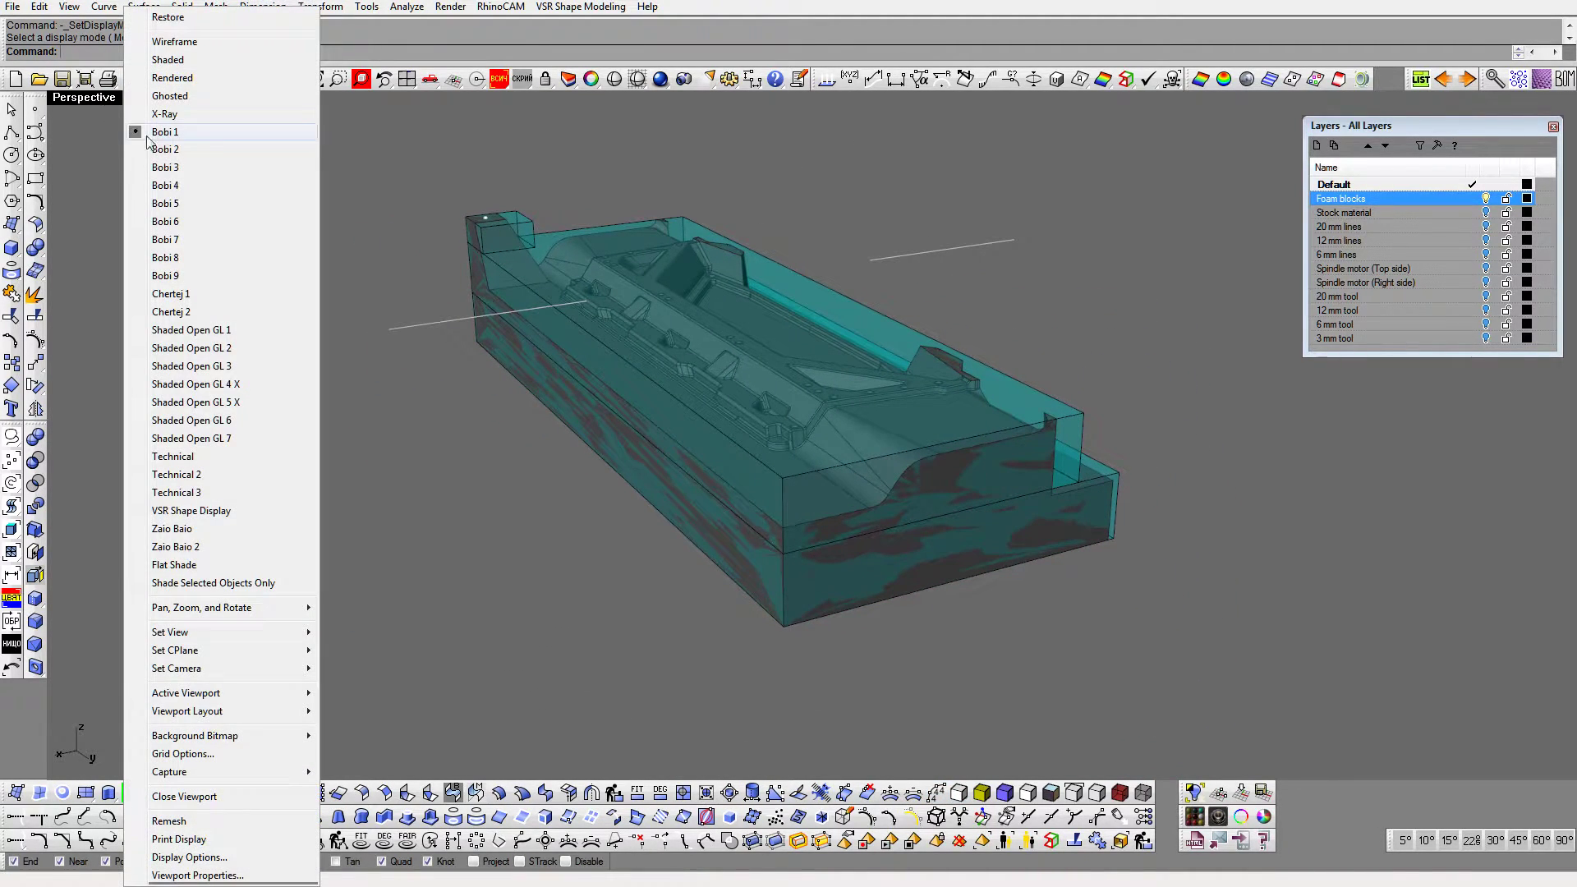
left_click(188, 100)
right_click_drag(935, 495, 900, 632)
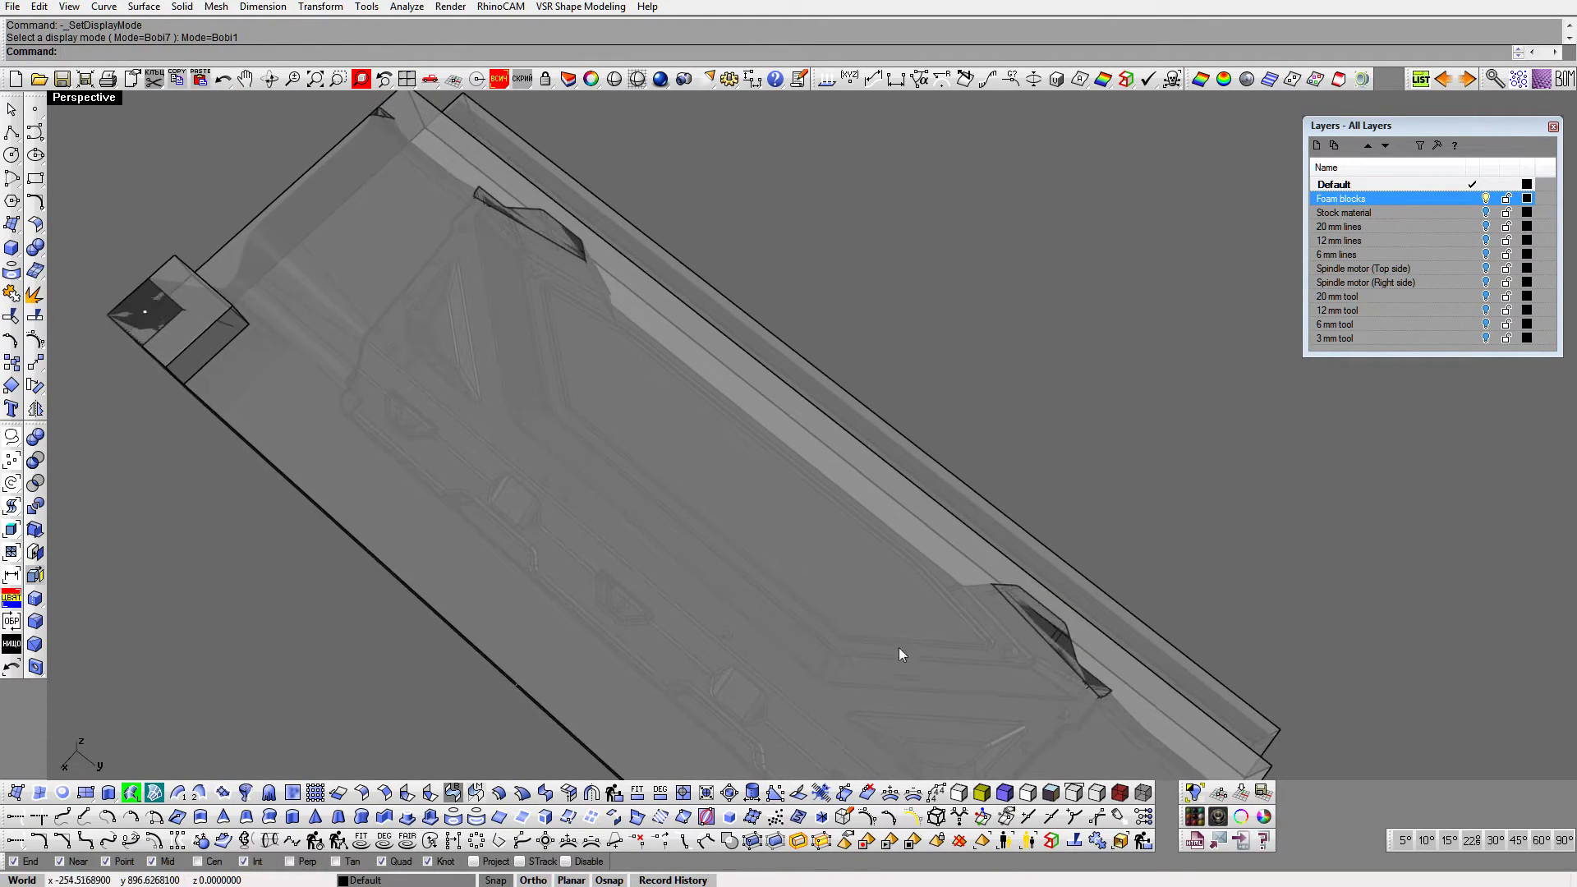
left_click(954, 788)
right_click_drag(859, 466, 881, 445)
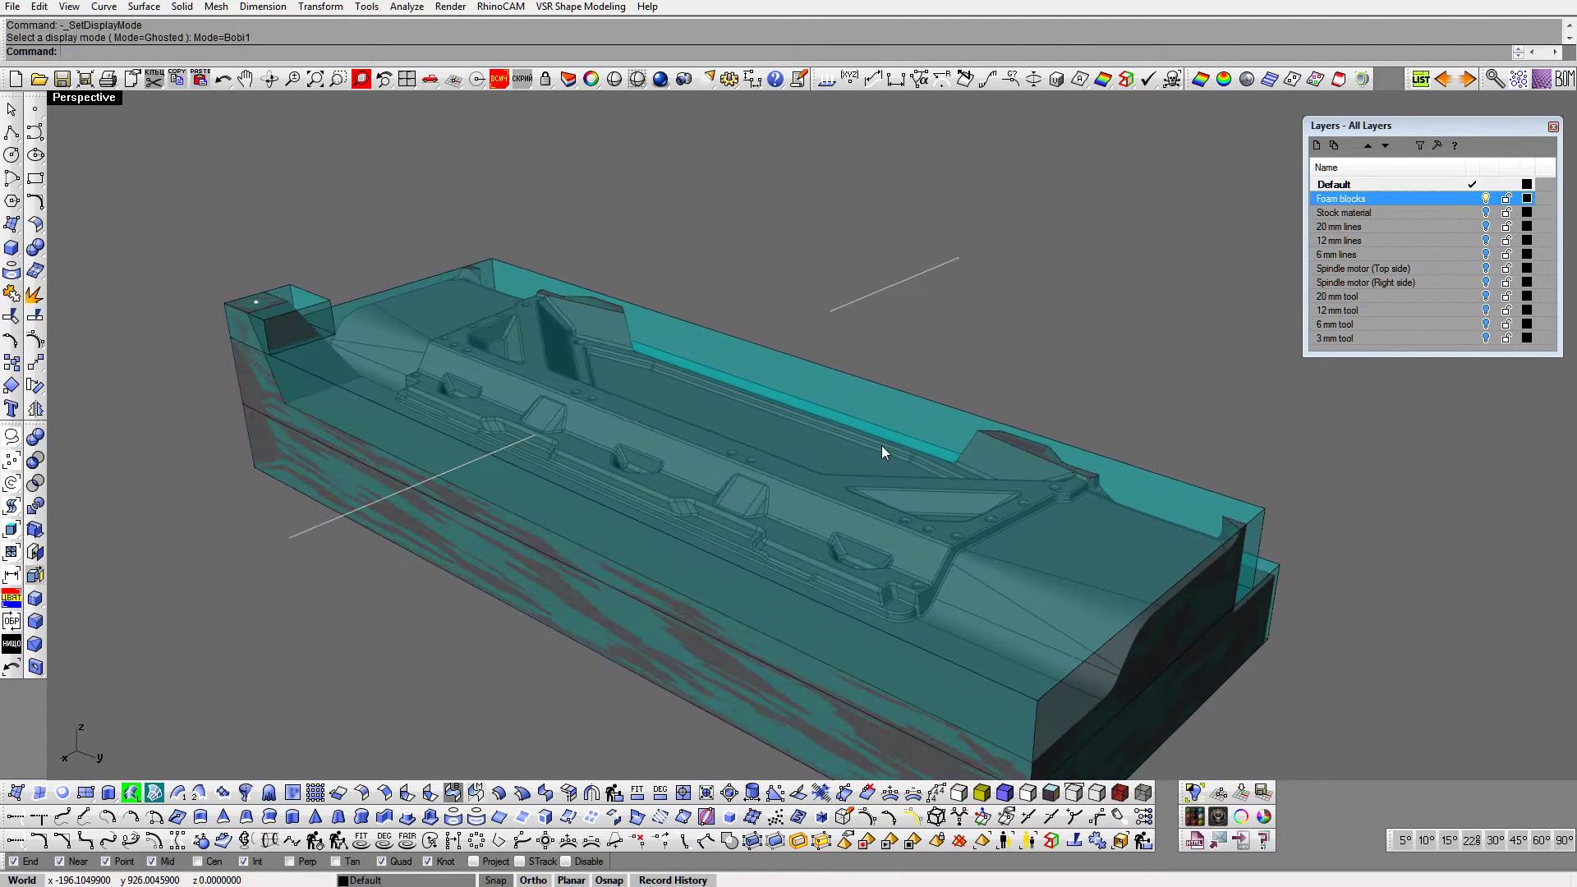
Step: Copy and paste all objects of the Foam blocks layer in place and move the pasted copies to the Stock material layer
right_click(1379, 197)
left_click(1438, 371)
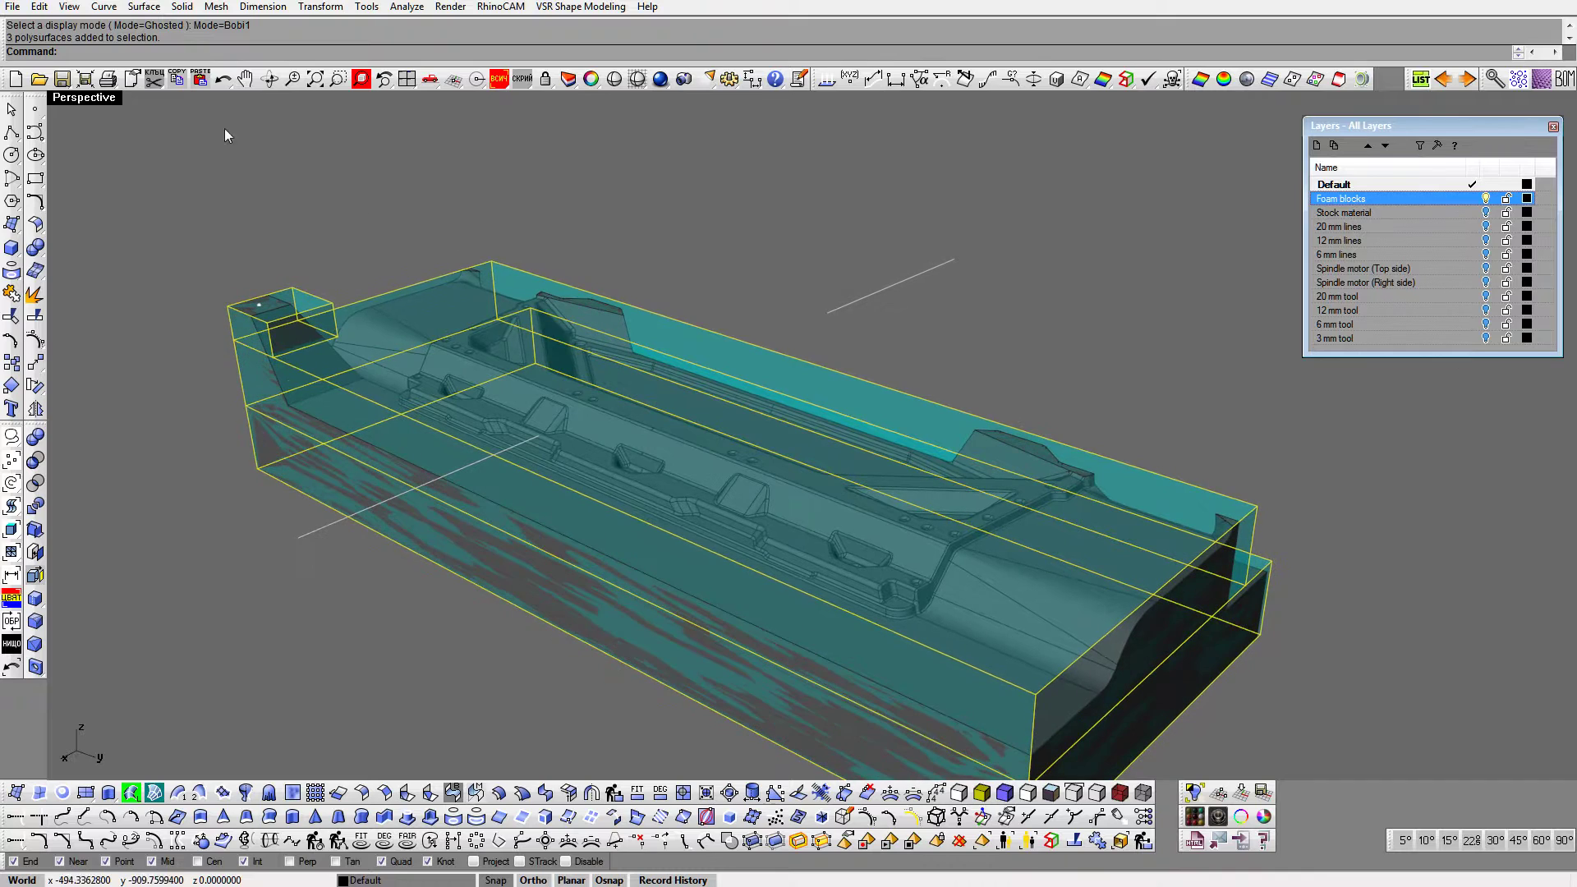
left_click(178, 79)
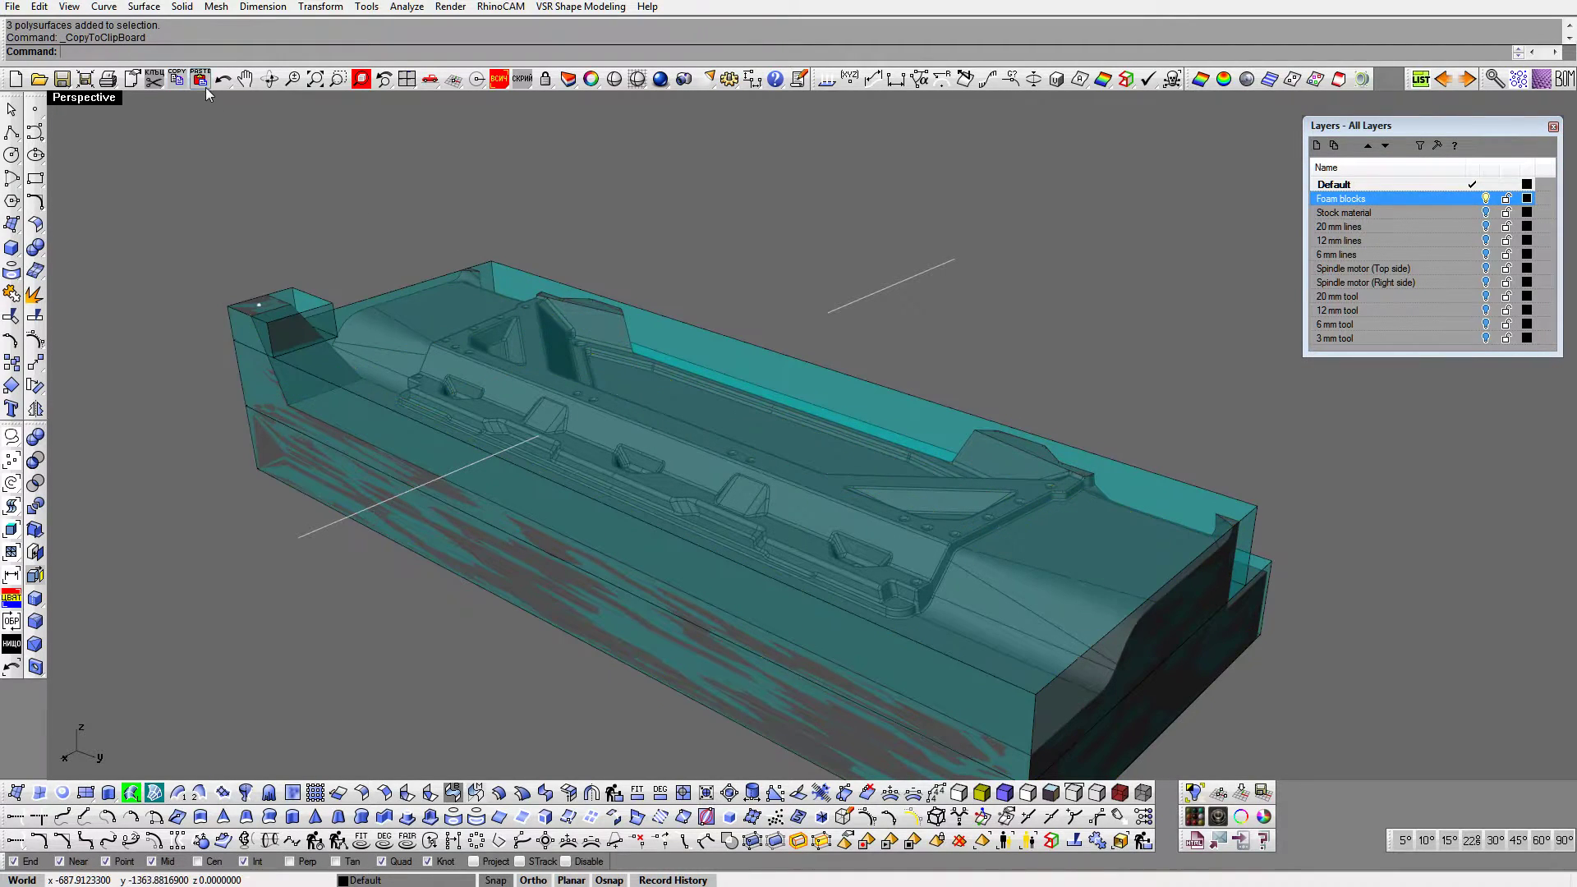
left_click(201, 79)
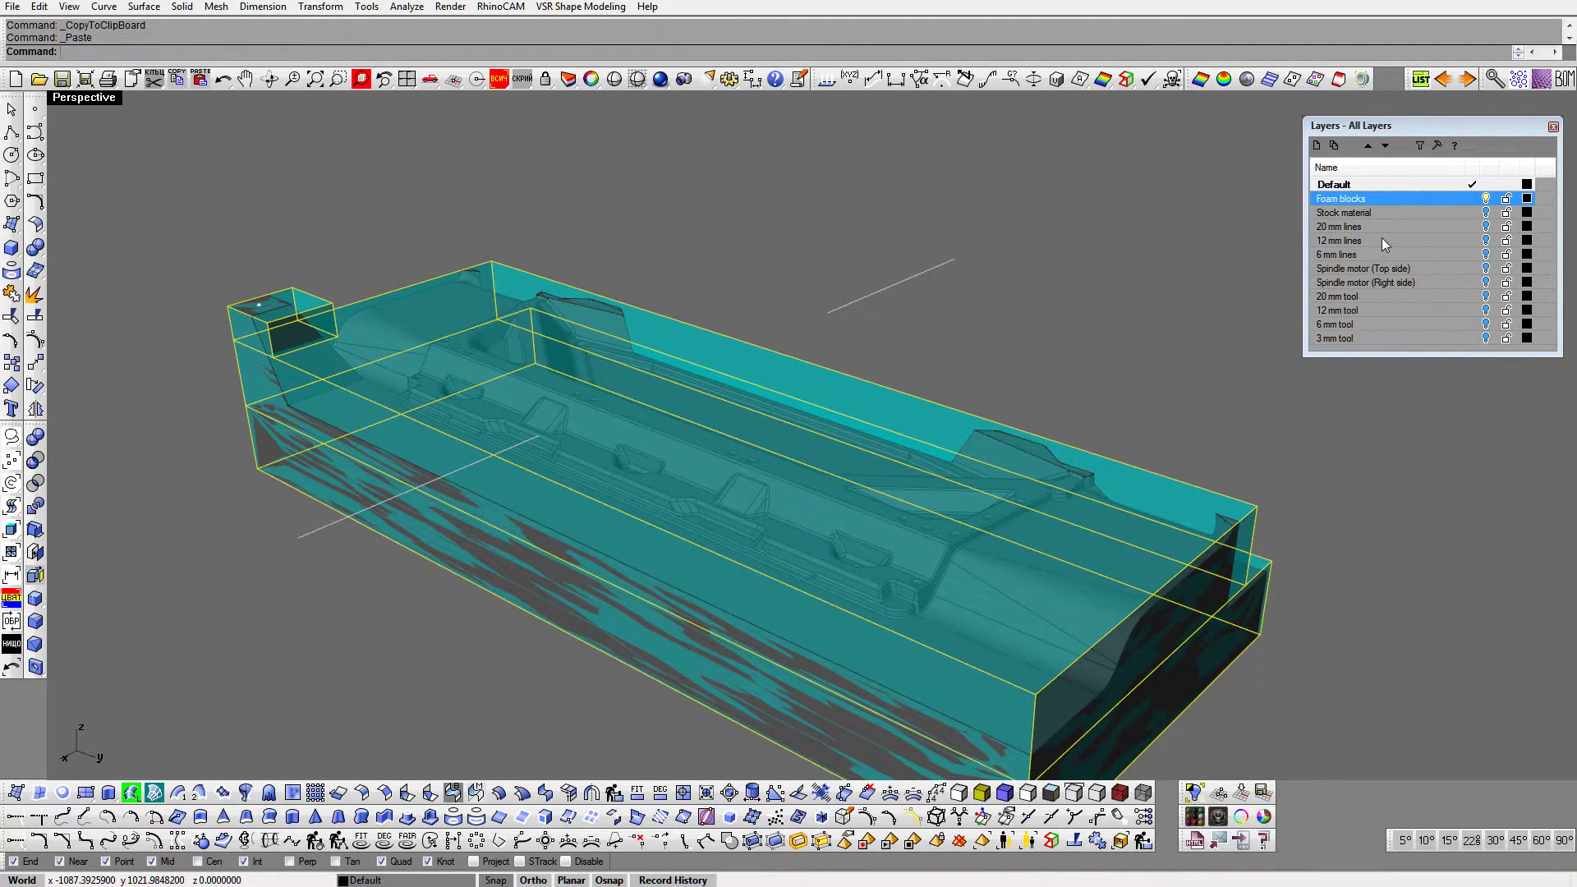
right_click(1423, 216)
left_click(1478, 409)
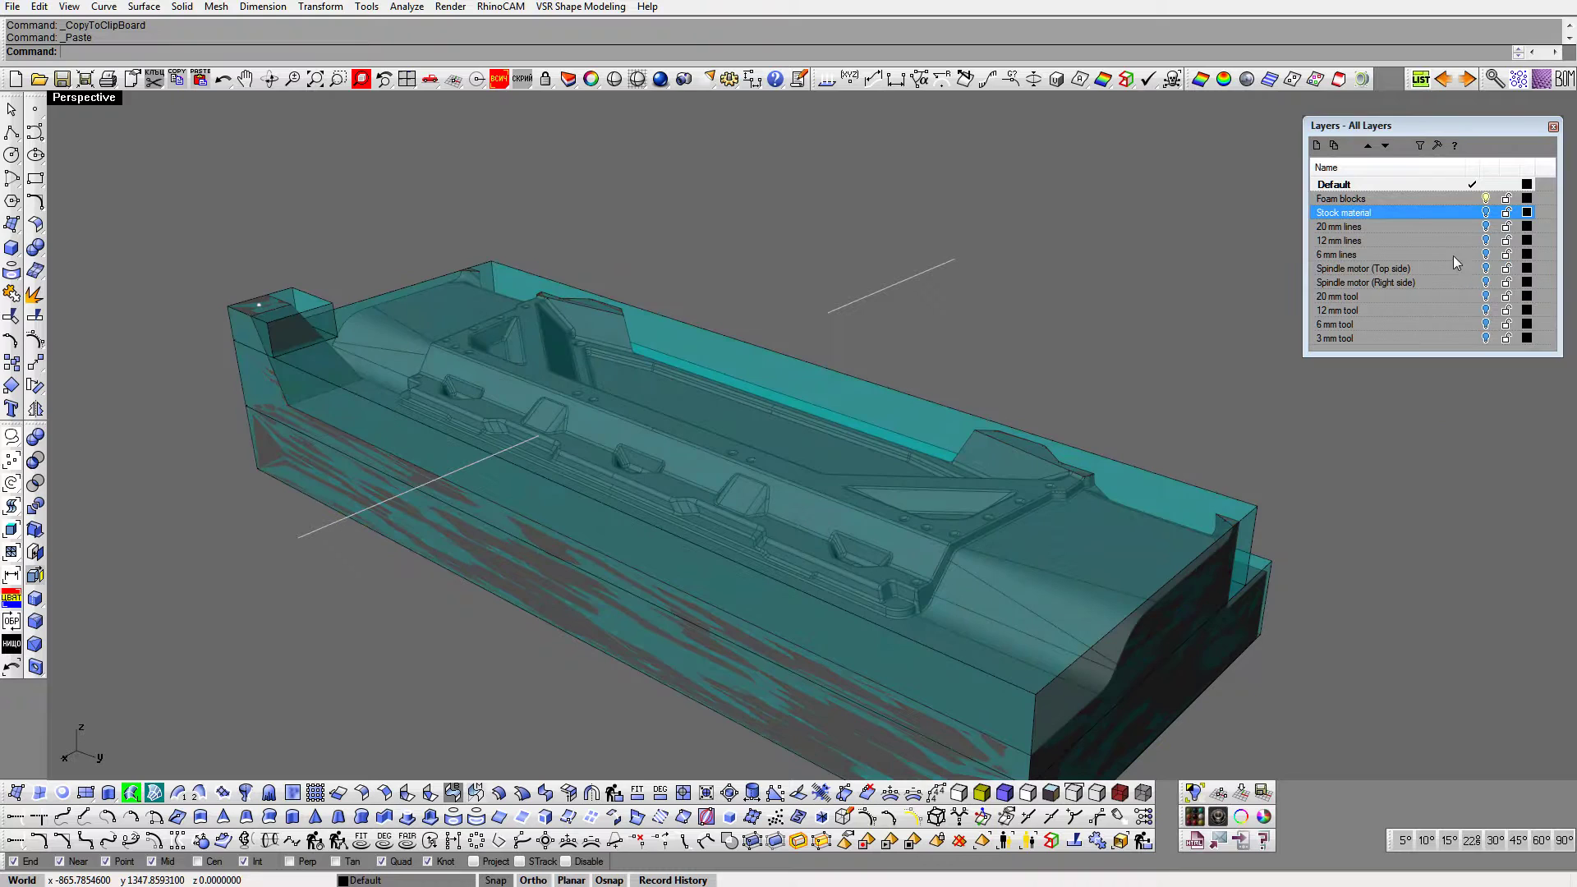
Step: Hide the Foam blocks layer, show the Stock material layer and delete the old, larger stock blocks from it
left_click(1486, 199)
left_click(1485, 213)
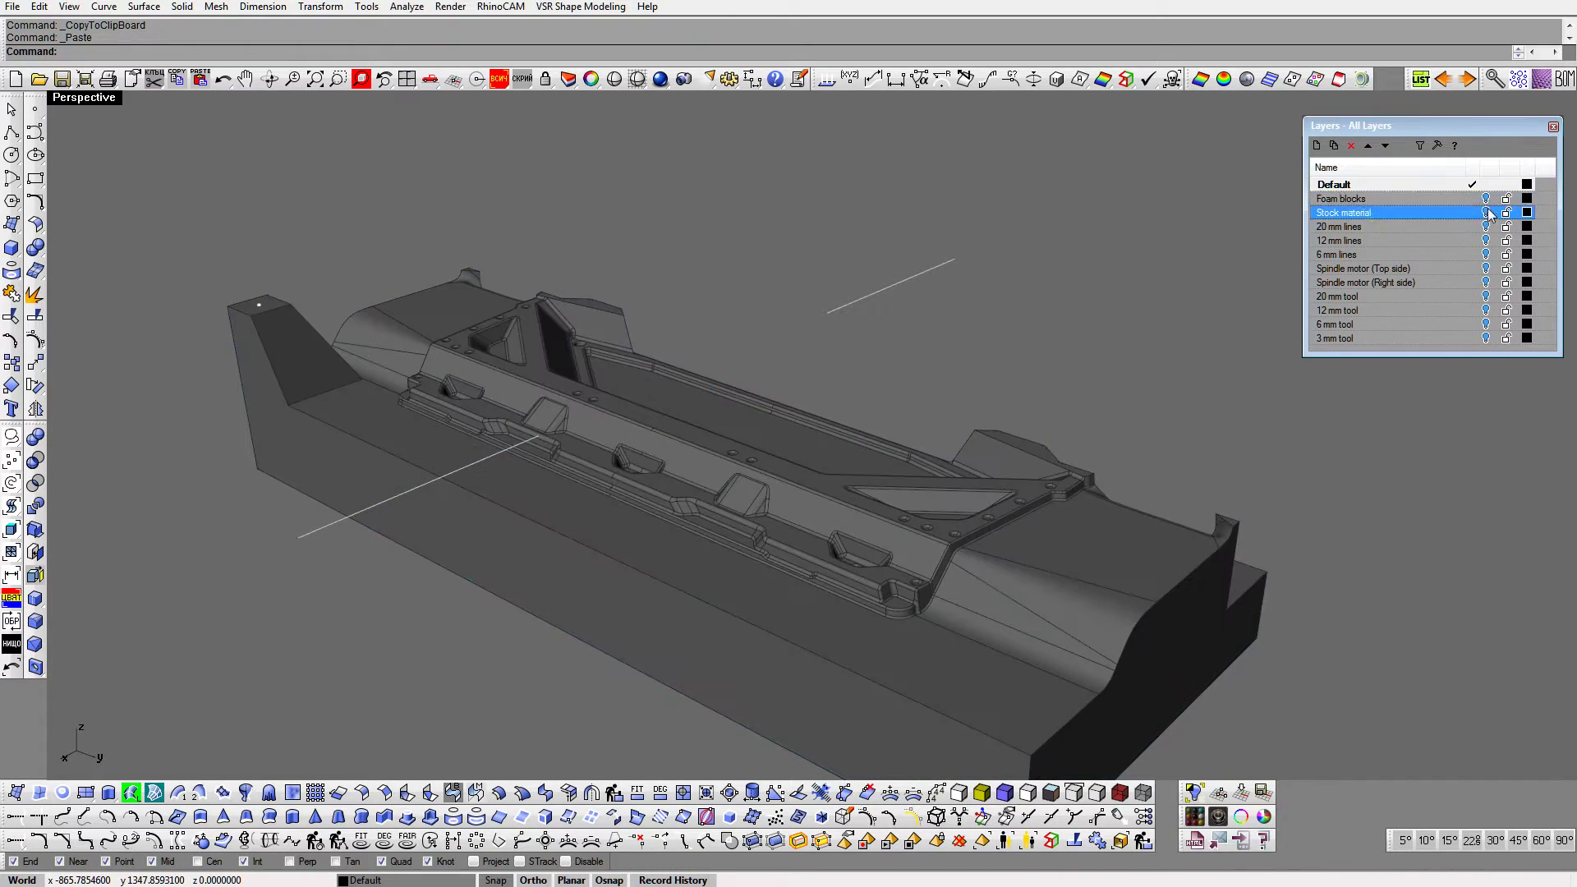
right_click(1370, 210)
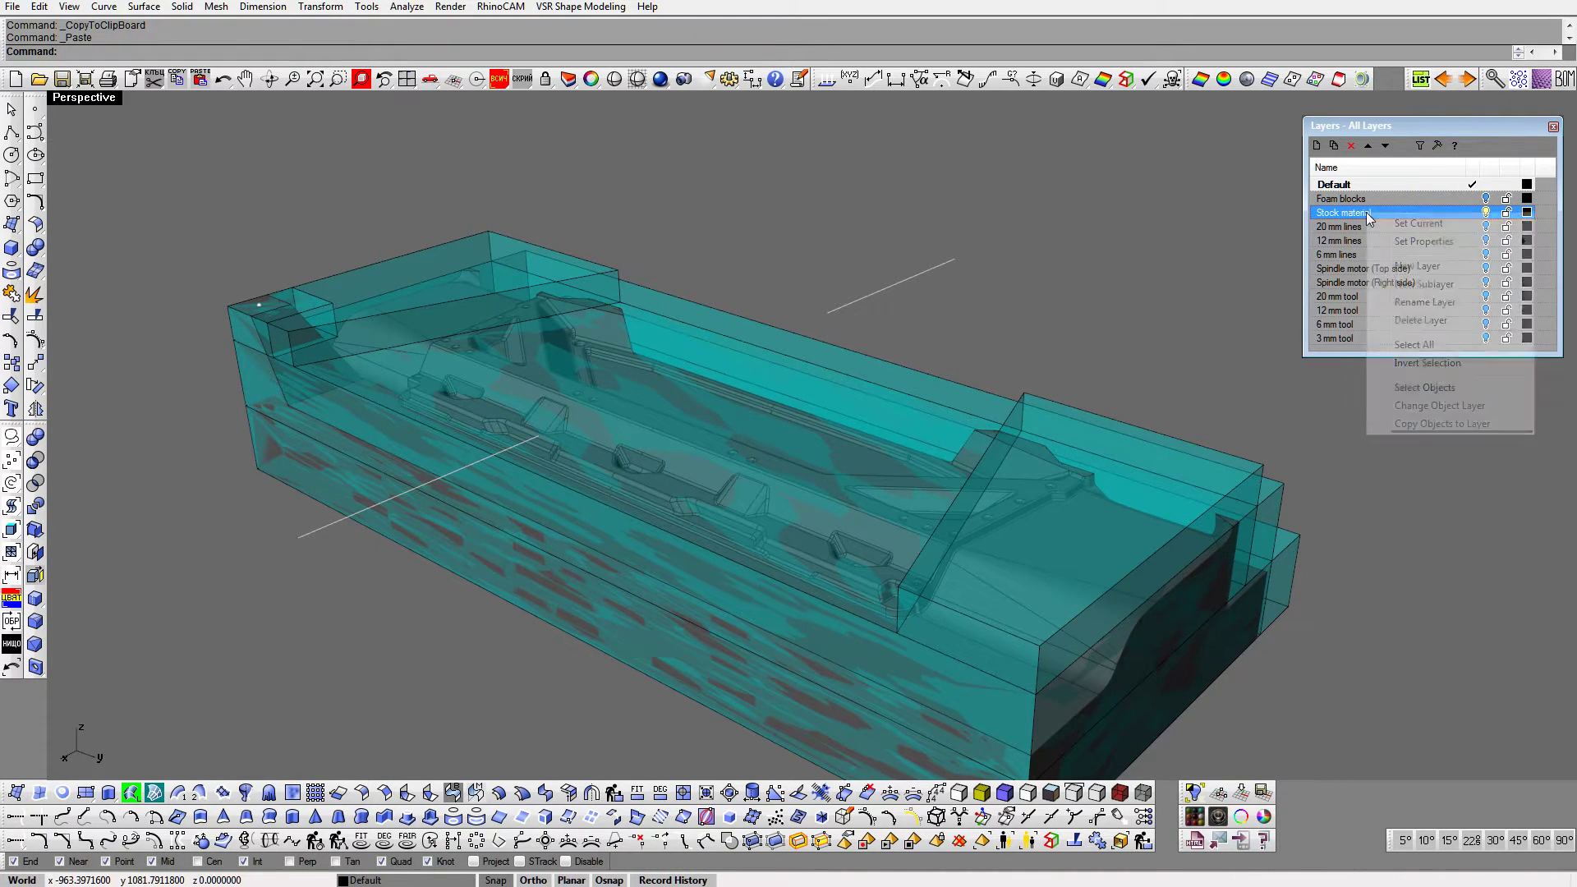
left_click(1425, 387)
right_click_drag(1422, 382, 662, 289)
key("Escape")
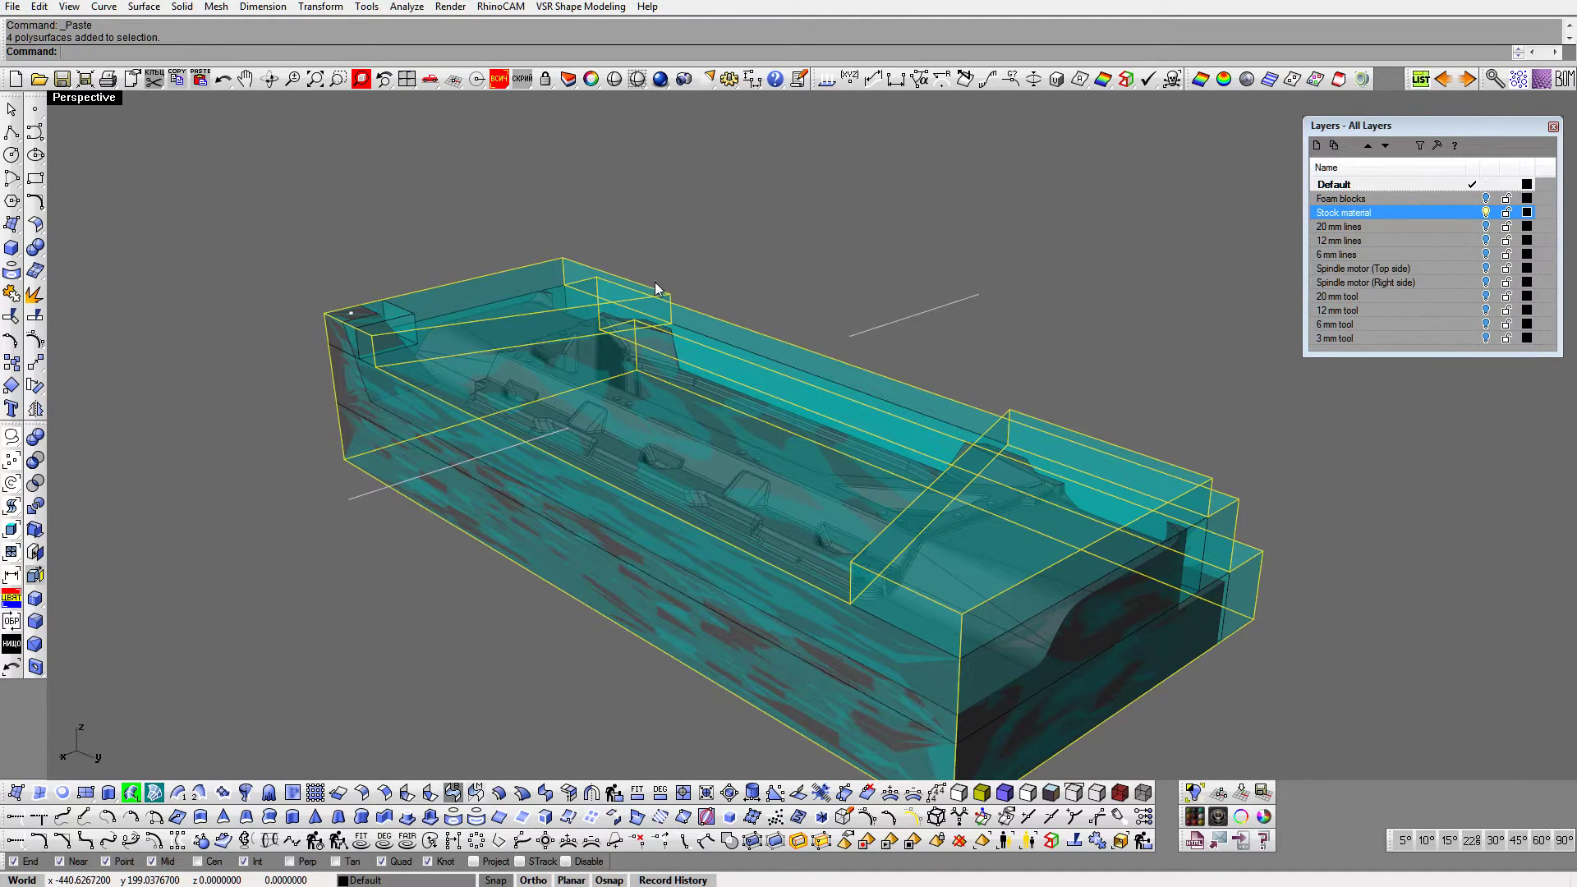
key("Delete")
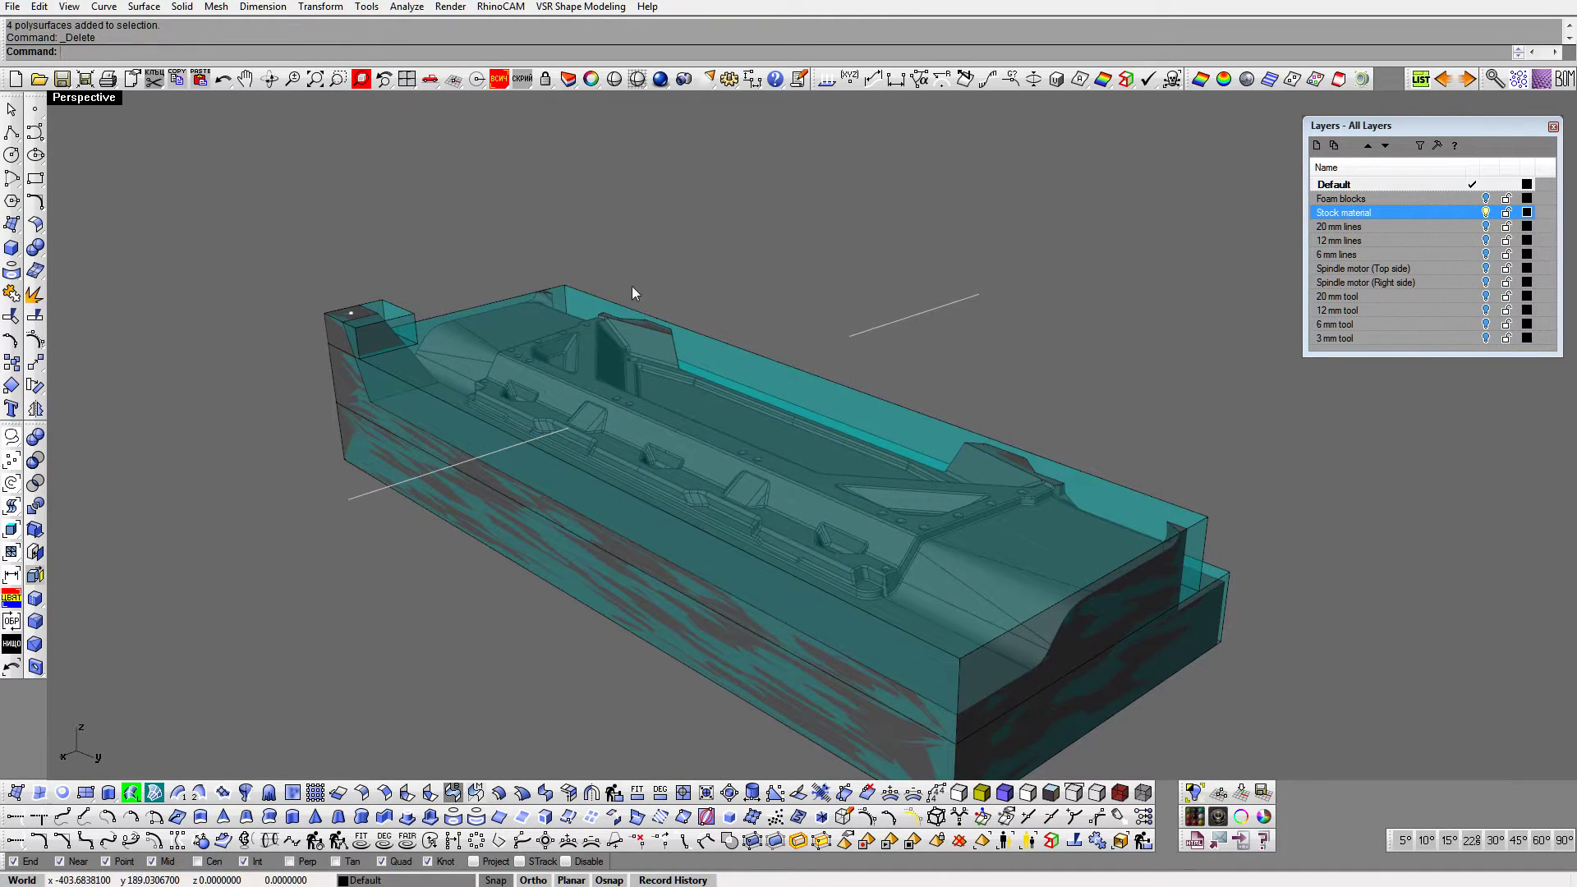
Step: Select the remaining objects of the Stock material layer and isolate them, hiding the mould
right_click(1363, 215)
left_click(1425, 391)
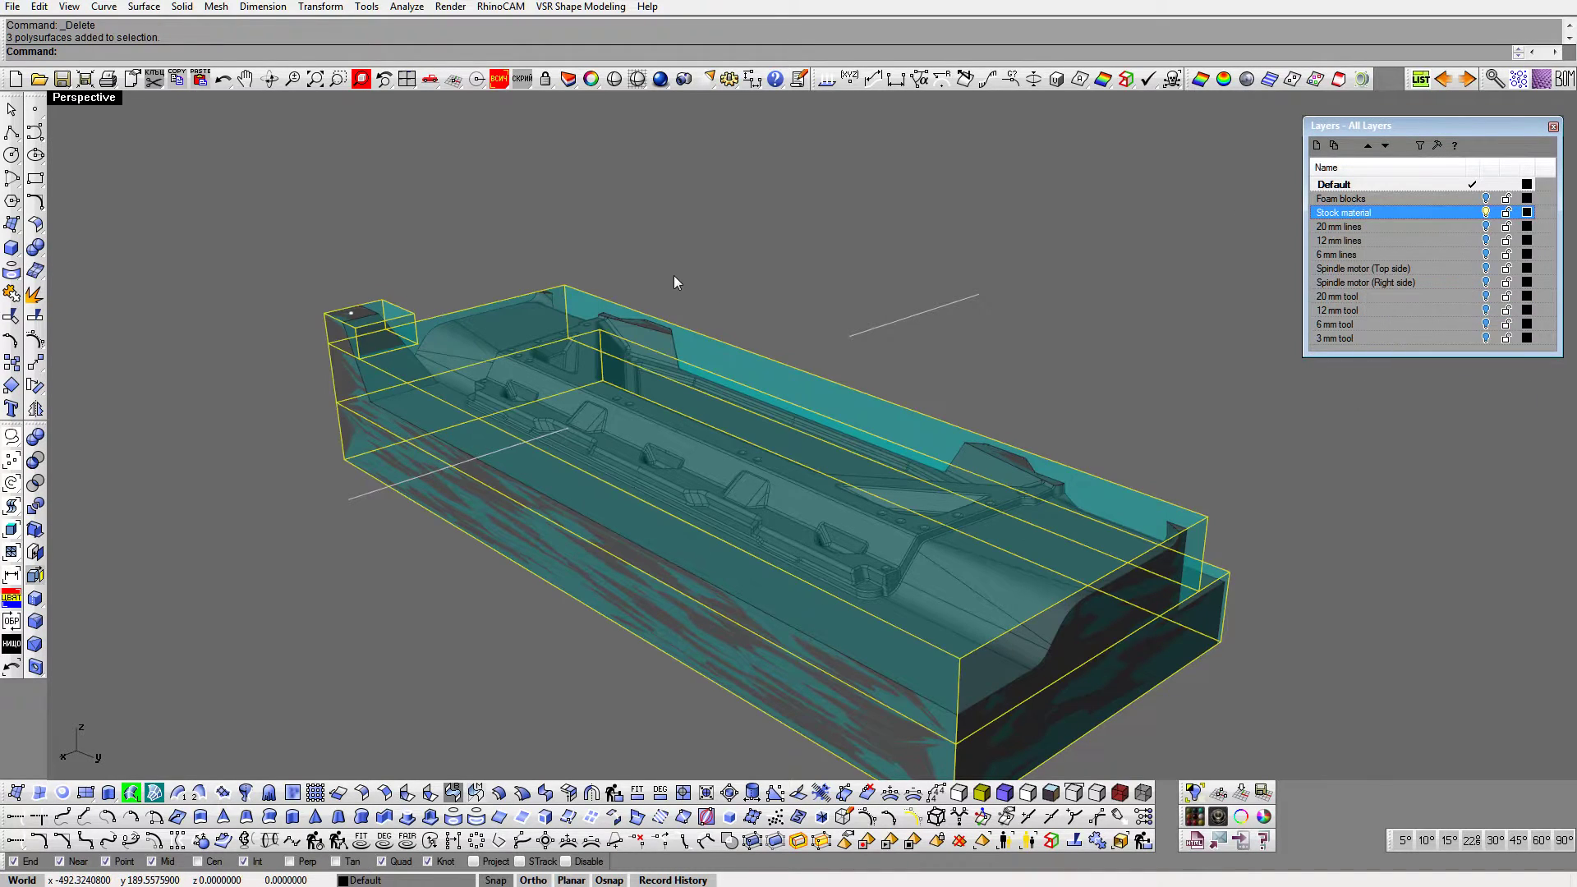
middle_click(672, 279)
left_click(708, 301)
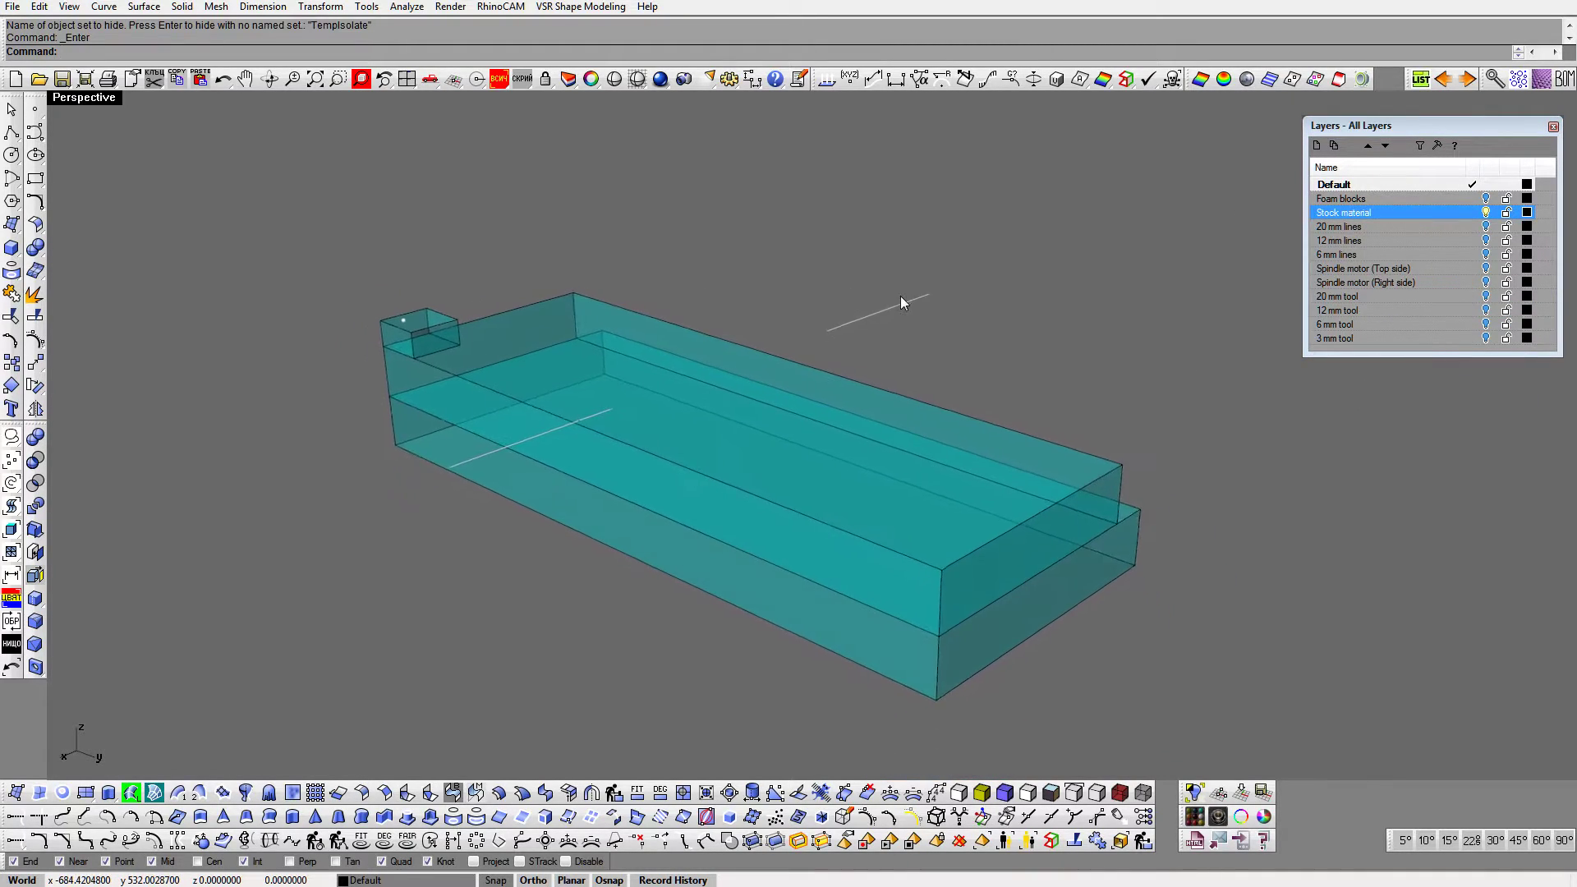
Step: Boolean-union the two large stock blocks and the small corner block into one solid and merge all its coplanar faces
left_click(35, 250)
left_click(436, 427)
left_click(450, 365)
left_click(441, 349)
key("Return")
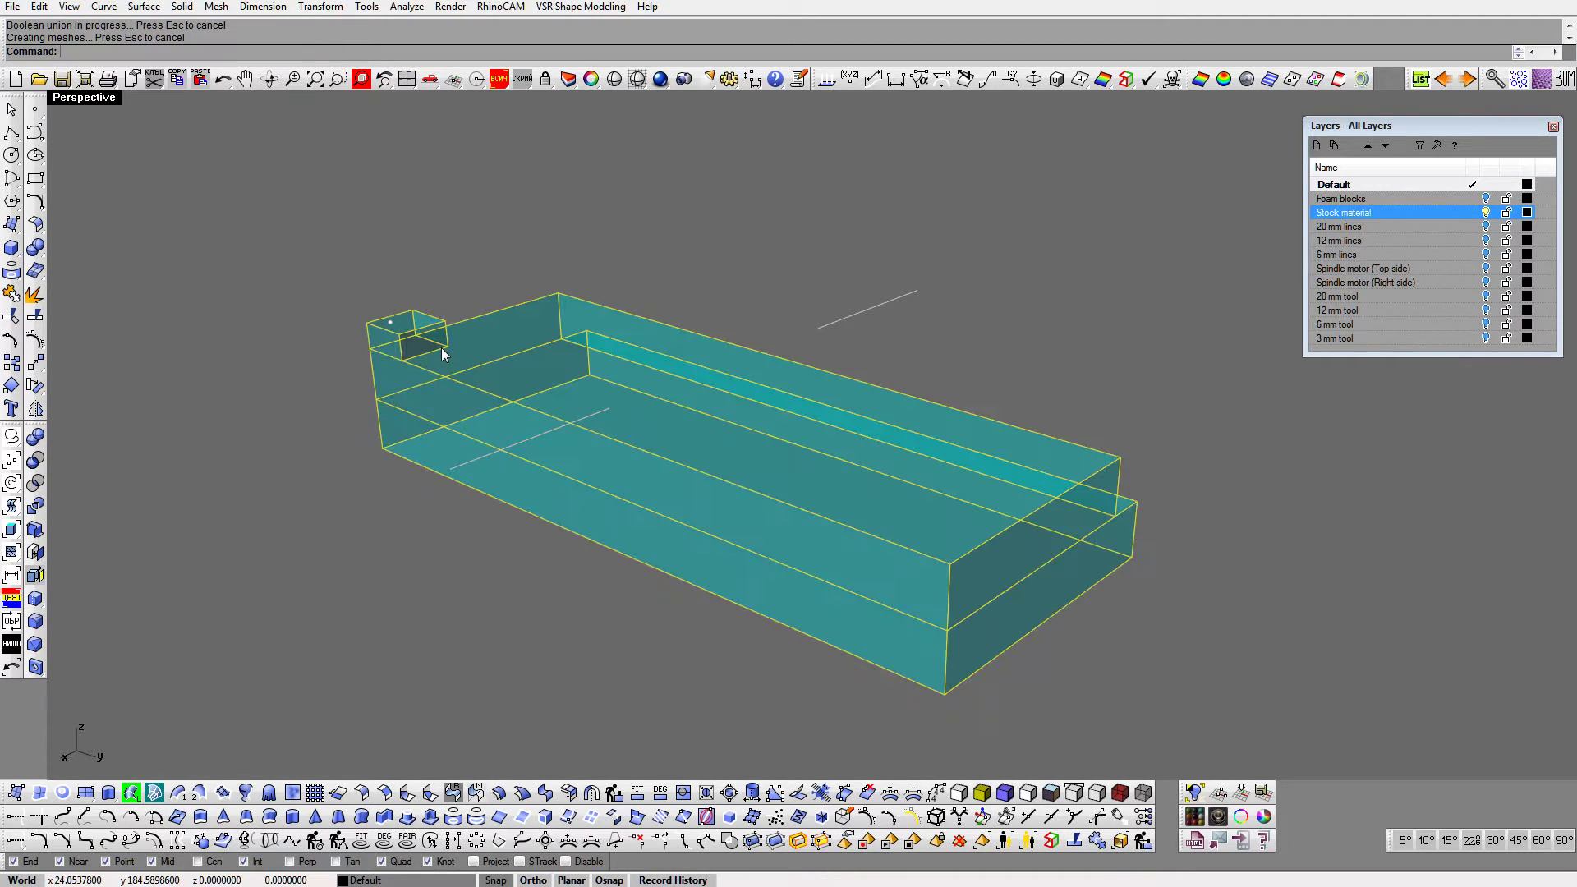
left_click(35, 595)
left_click(298, 407)
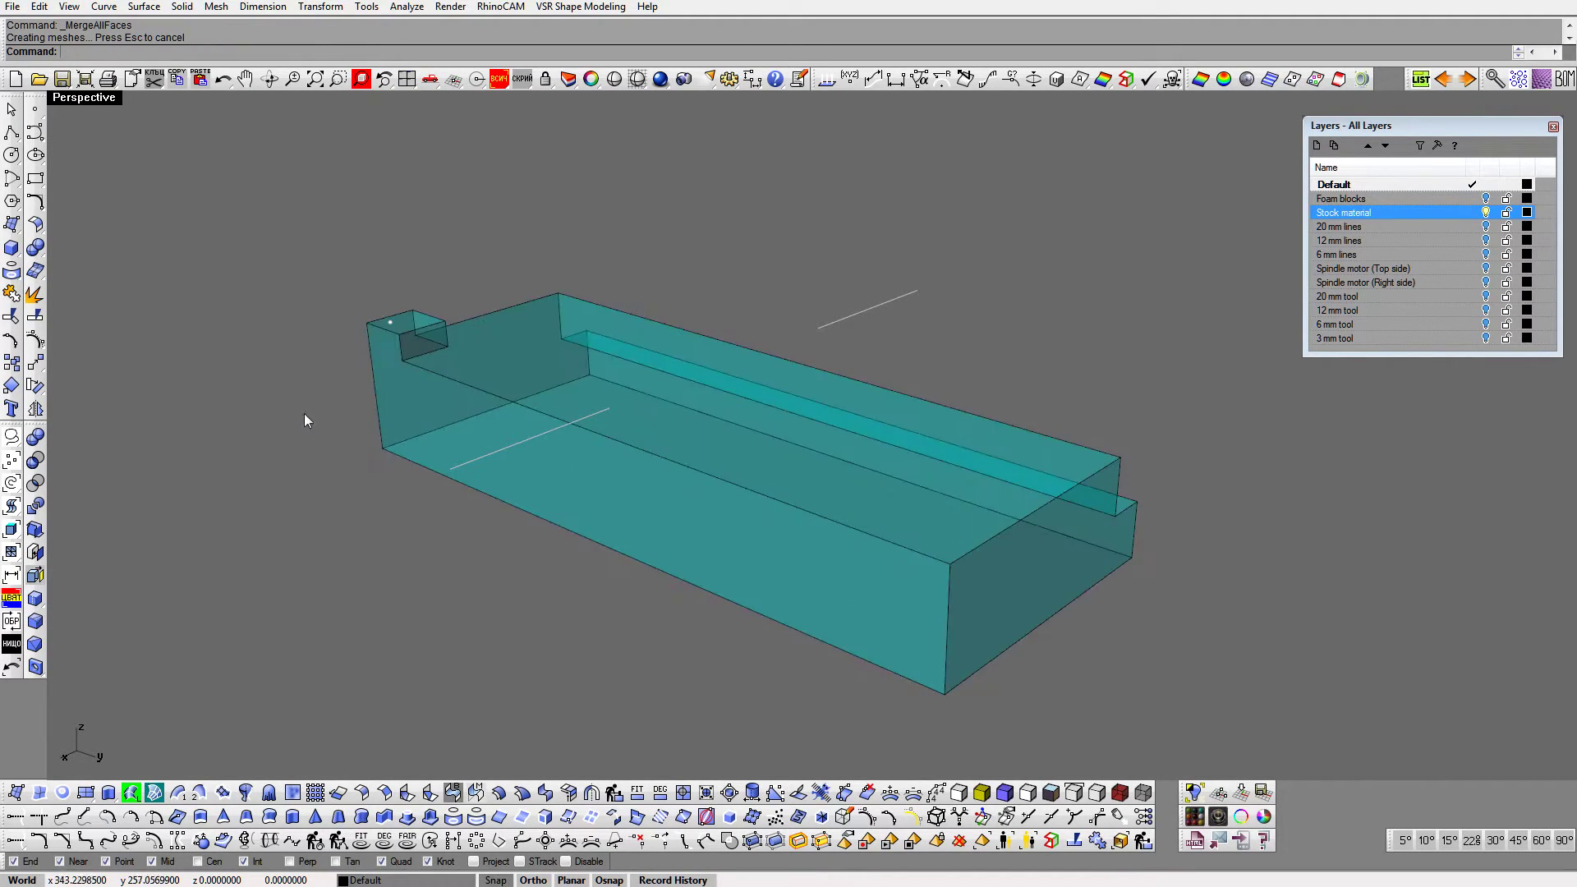
Step: Inspect the united stock solid from several sides in the ZaioBaio display mode and switch back to Bobi1
right_click_drag(894, 574, 990, 764)
left_click(982, 791)
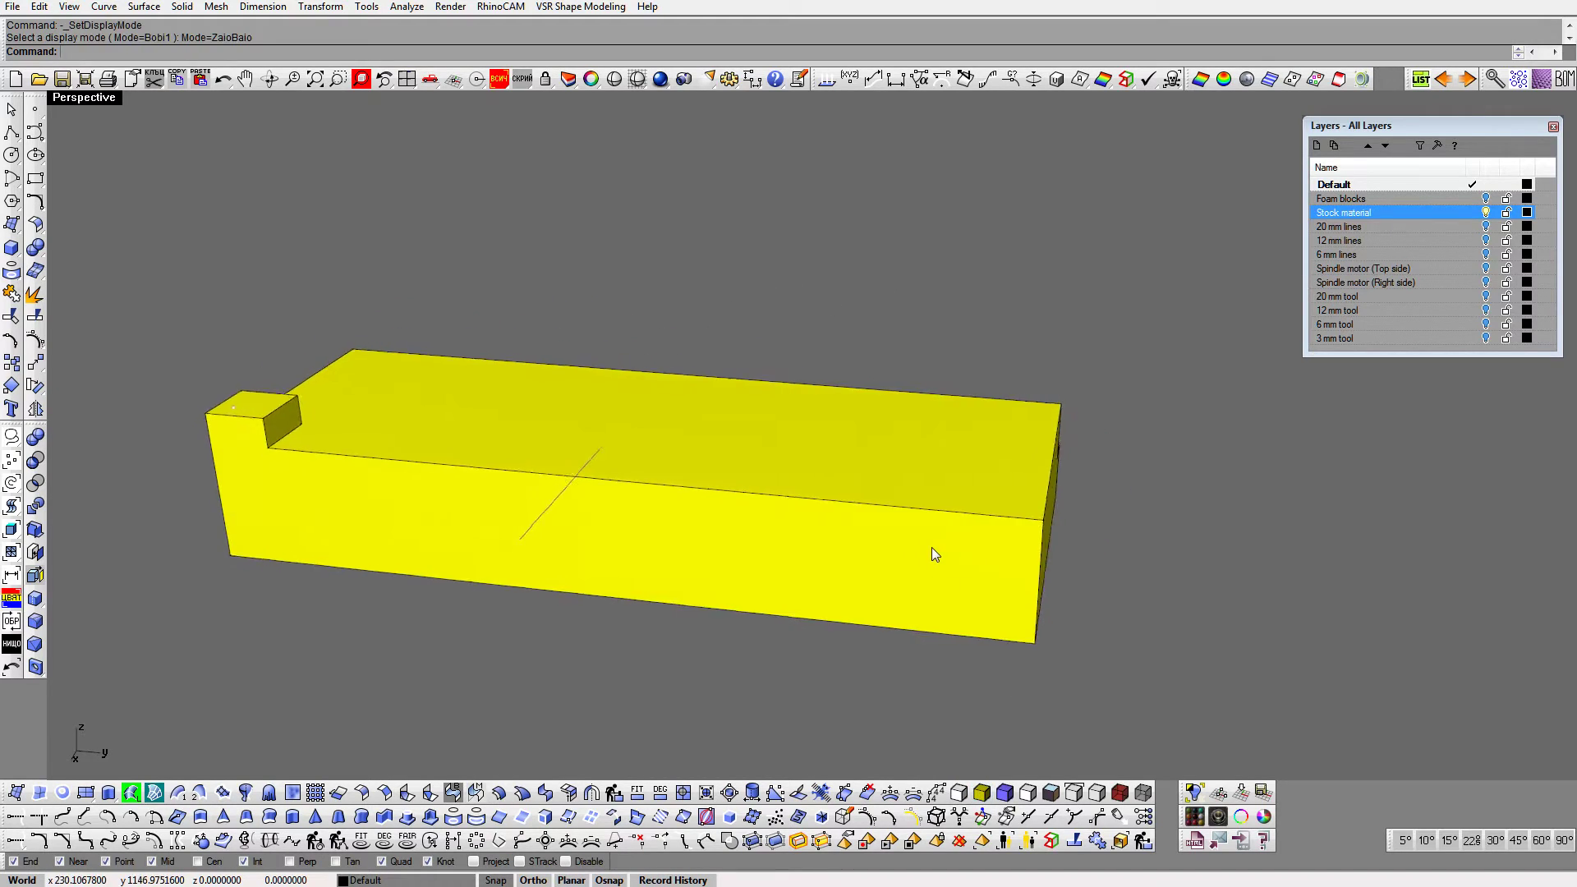
mouse_move(932, 545)
right_mouse_down()
mouse_move(974, 531)
mouse_move(978, 549)
mouse_move(938, 562)
right_mouse_up()
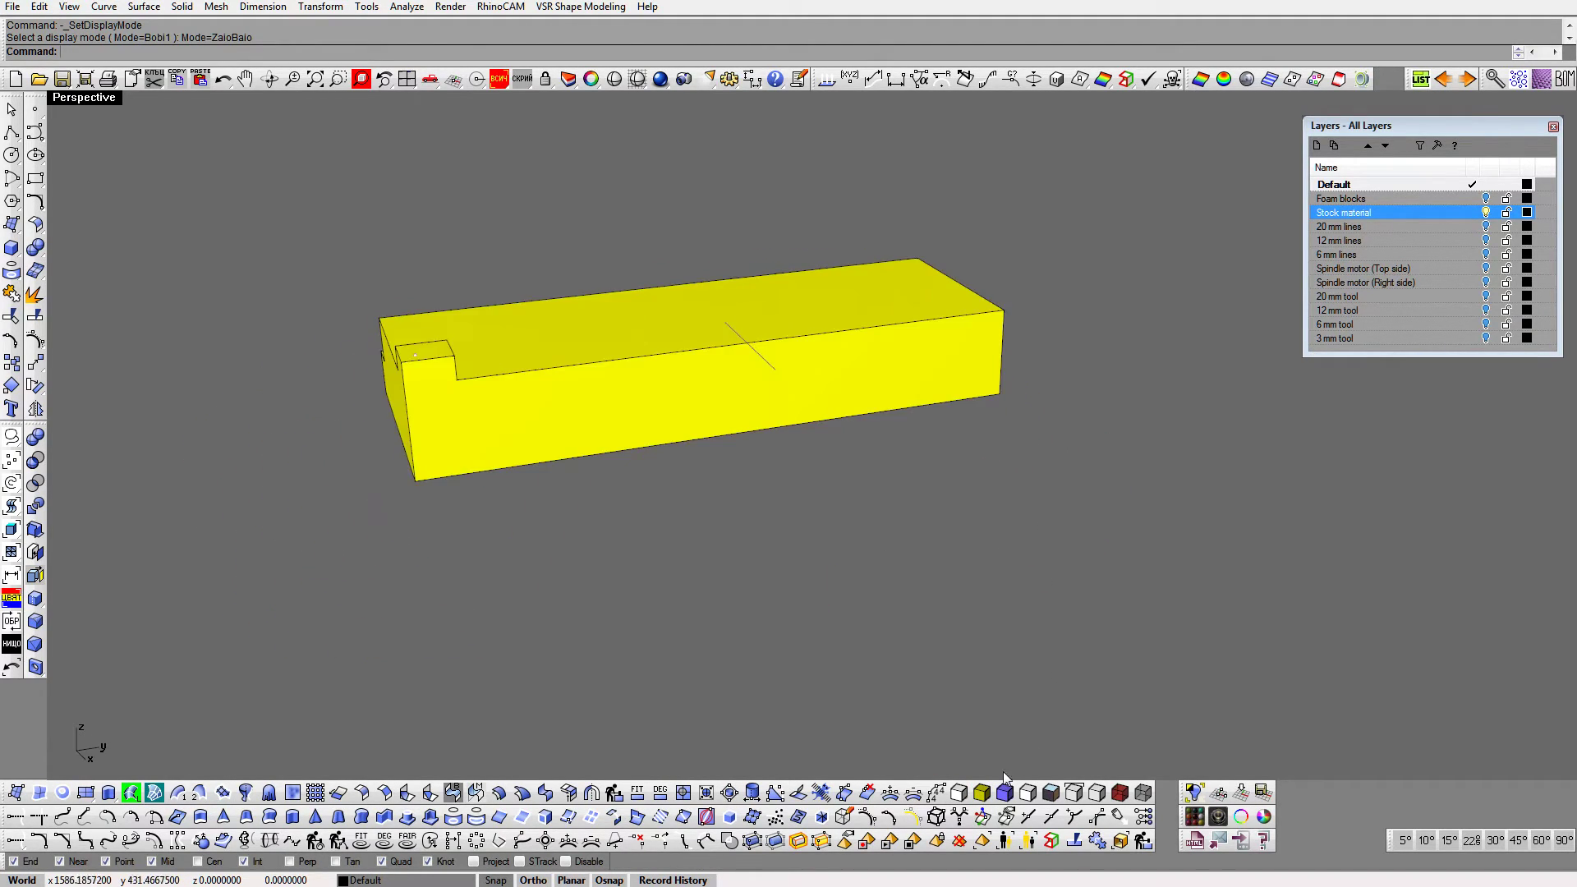
left_click(959, 791)
right_click_drag(1130, 437, 1264, 311)
Step: End the isolation so the hidden mould is shown inside the stock material, and view both from the end side
middle_click(1047, 304)
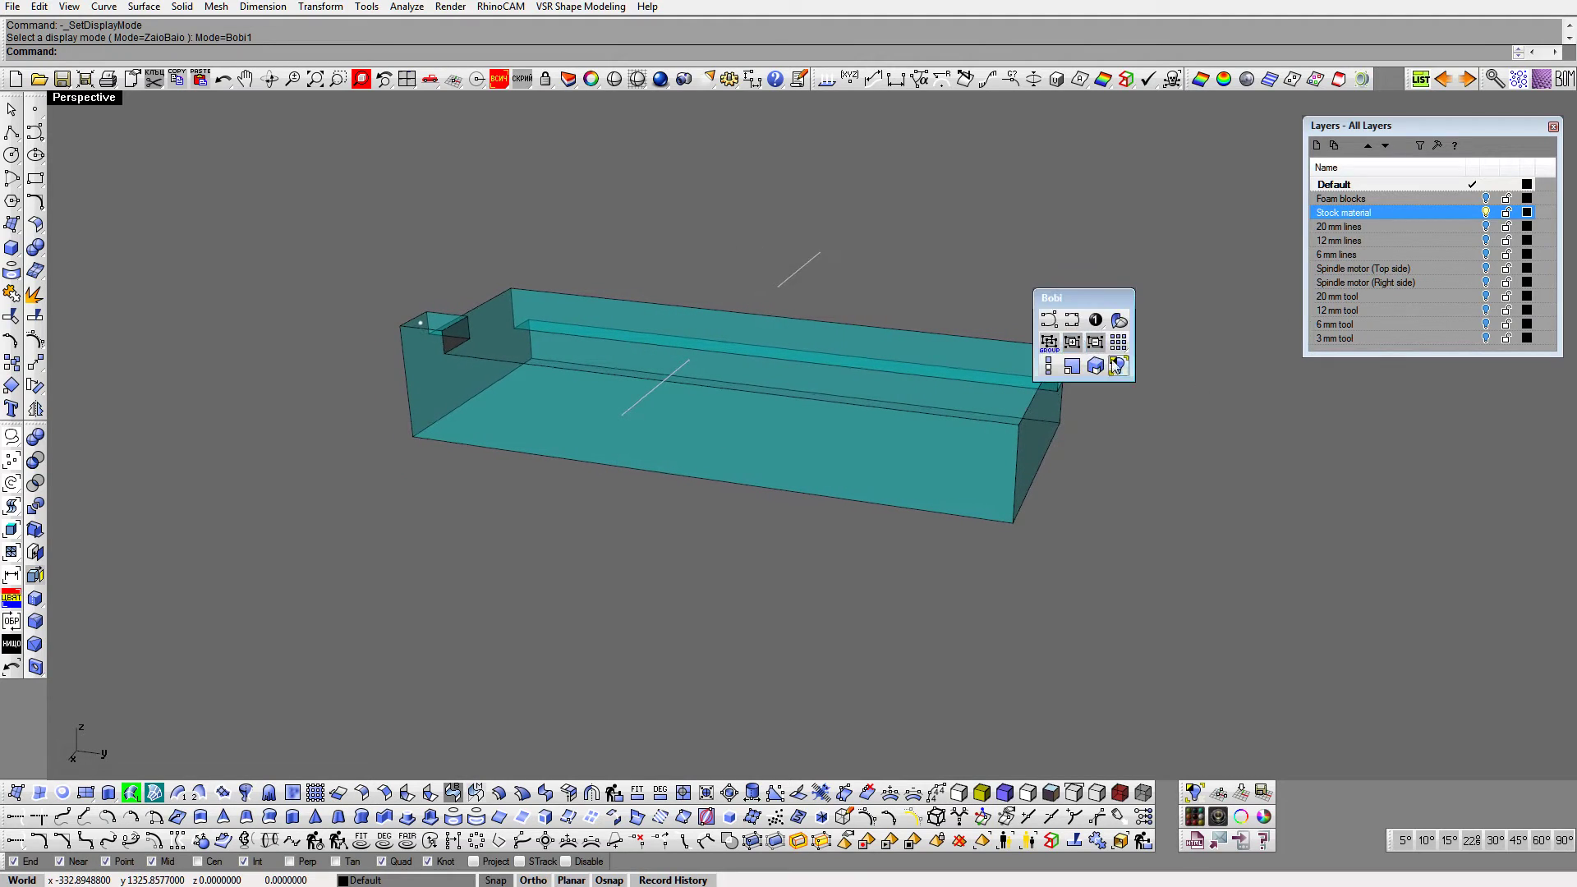
left_click(1116, 364)
scroll(1121, 336, "up", 4)
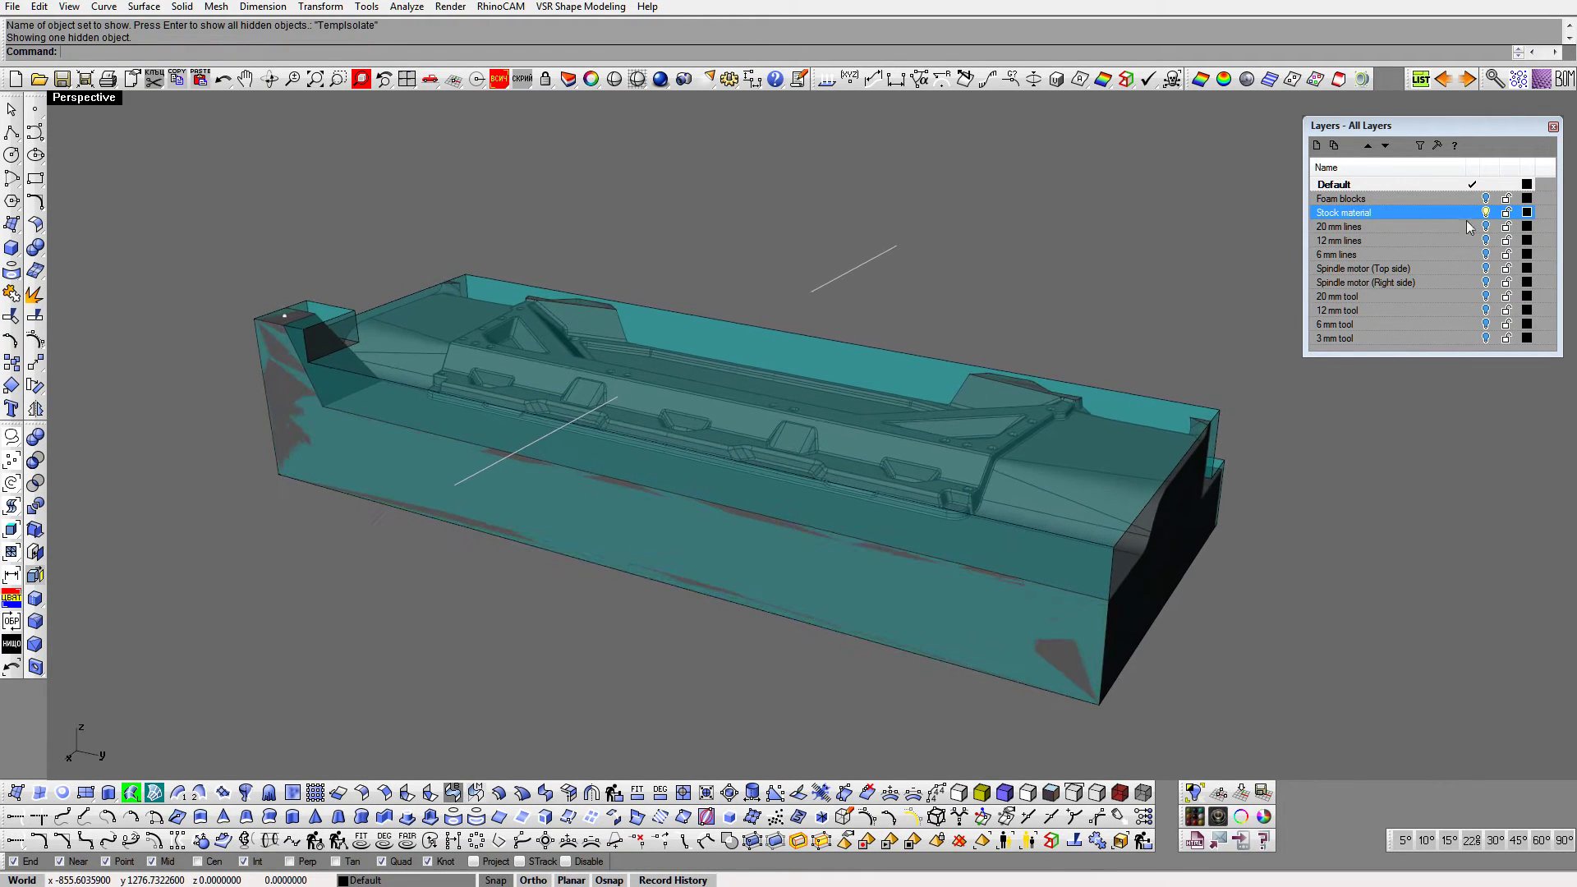
right_click_drag(1483, 222, 1008, 422)
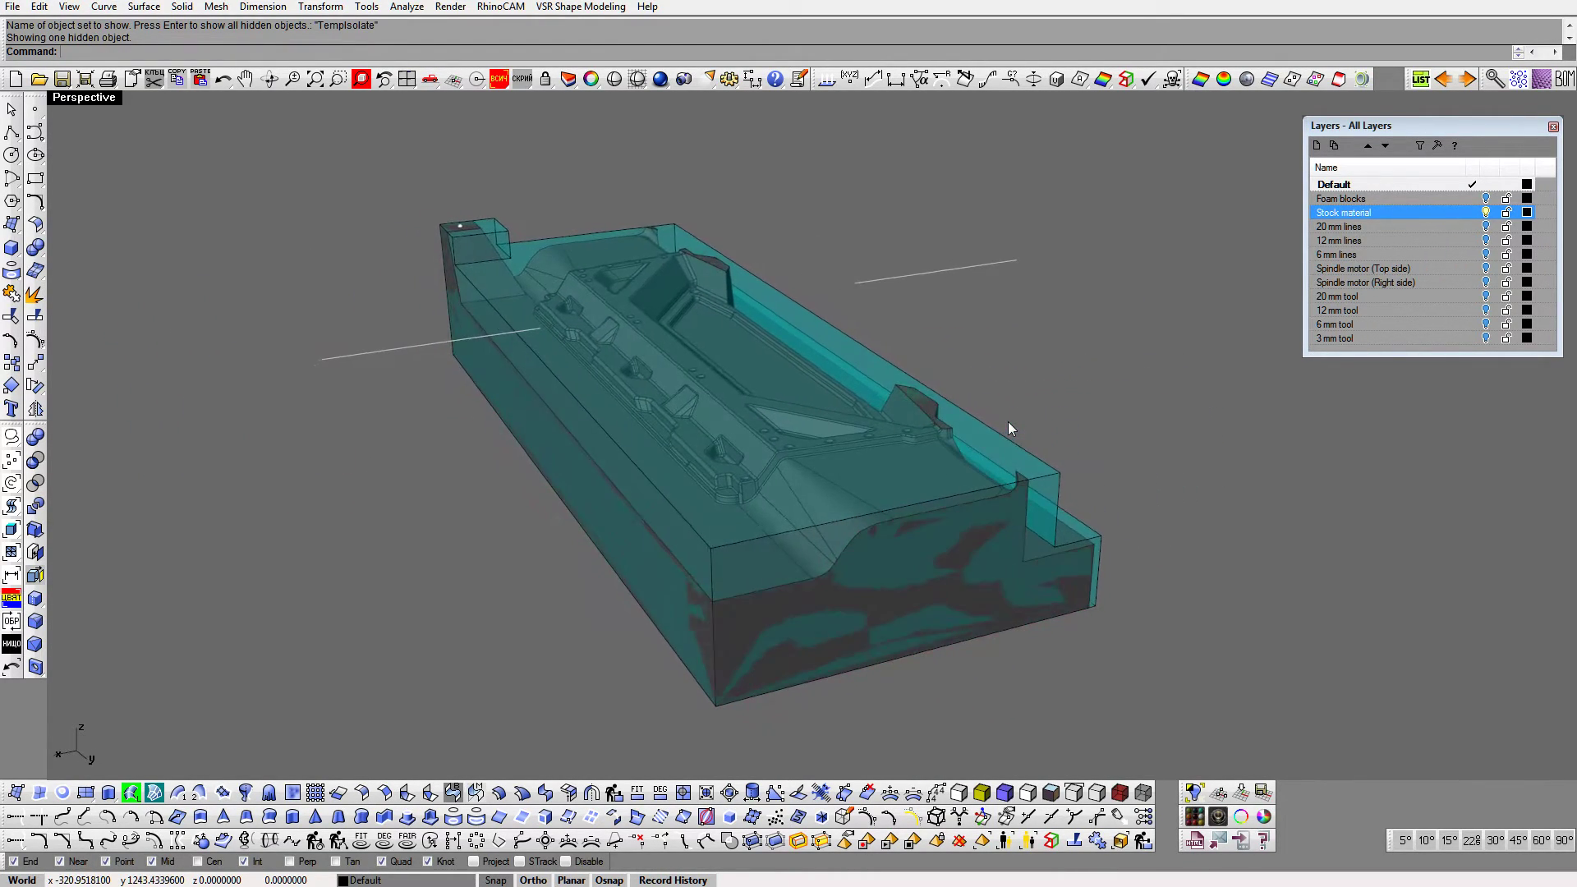
Step: Show the Spindle motor (Top side) layer and check the tool's reach with a temporary vertical line from the stock's top corner to the tool holder
left_click(1396, 269)
left_click(1485, 268)
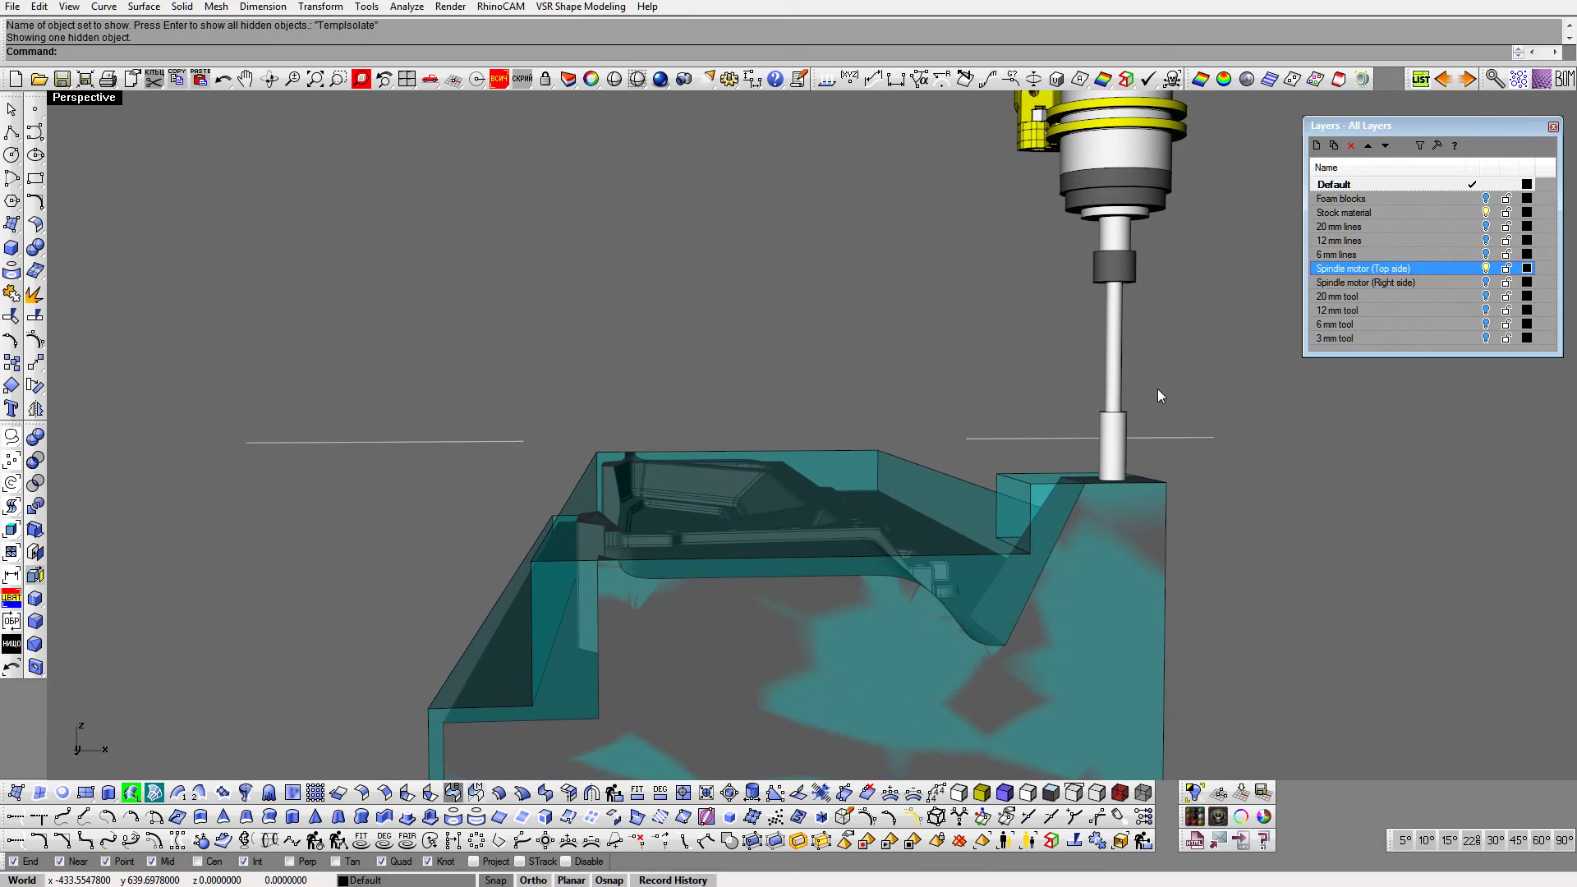
right_click(14, 134)
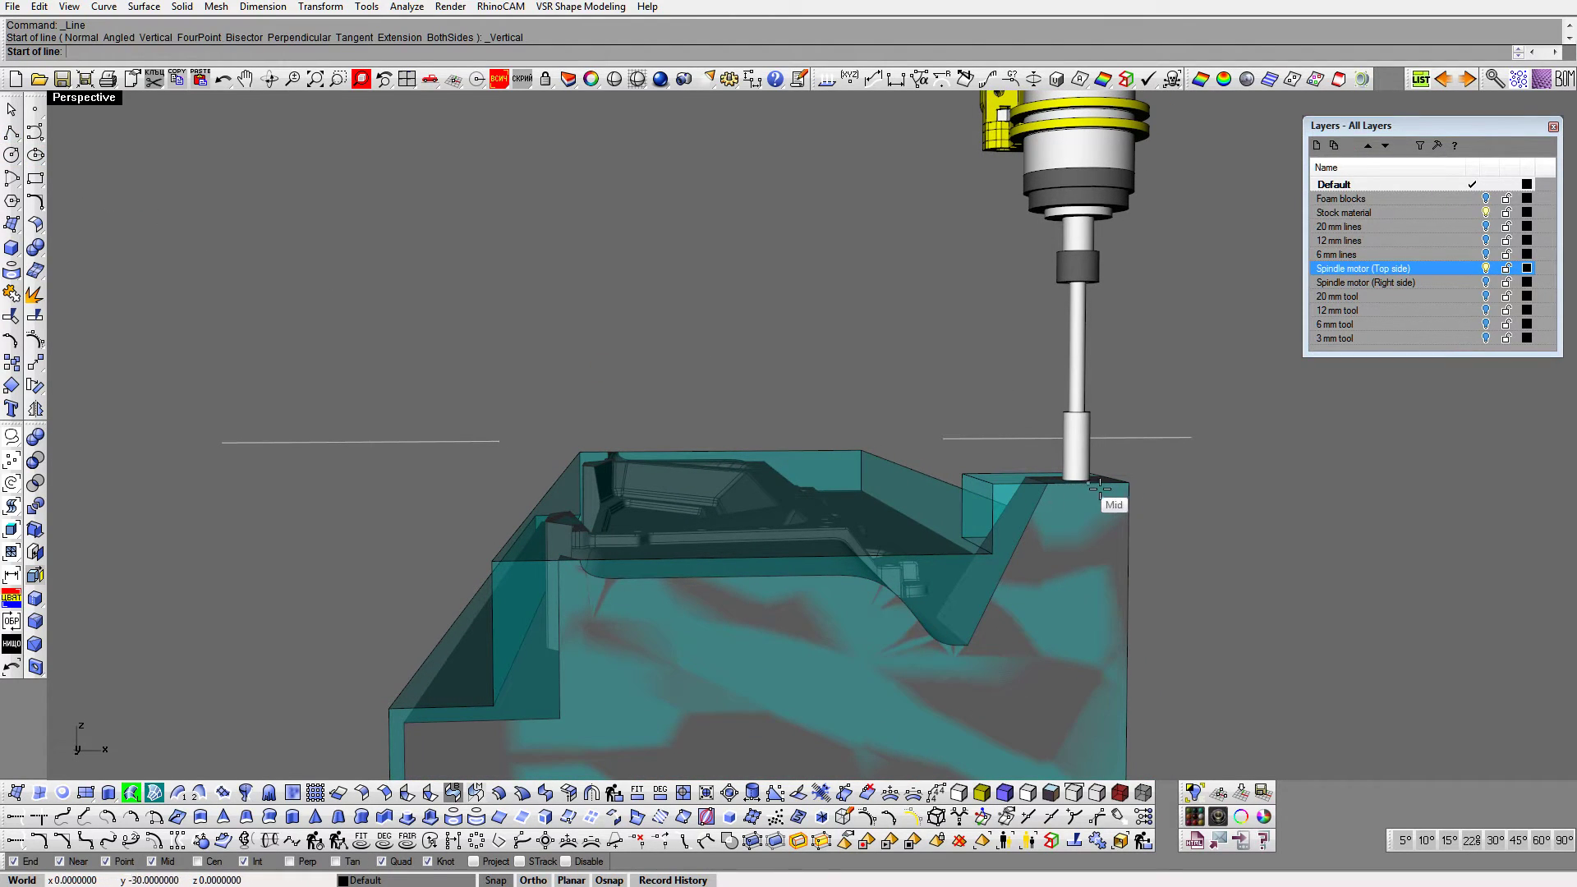
left_click(1125, 476)
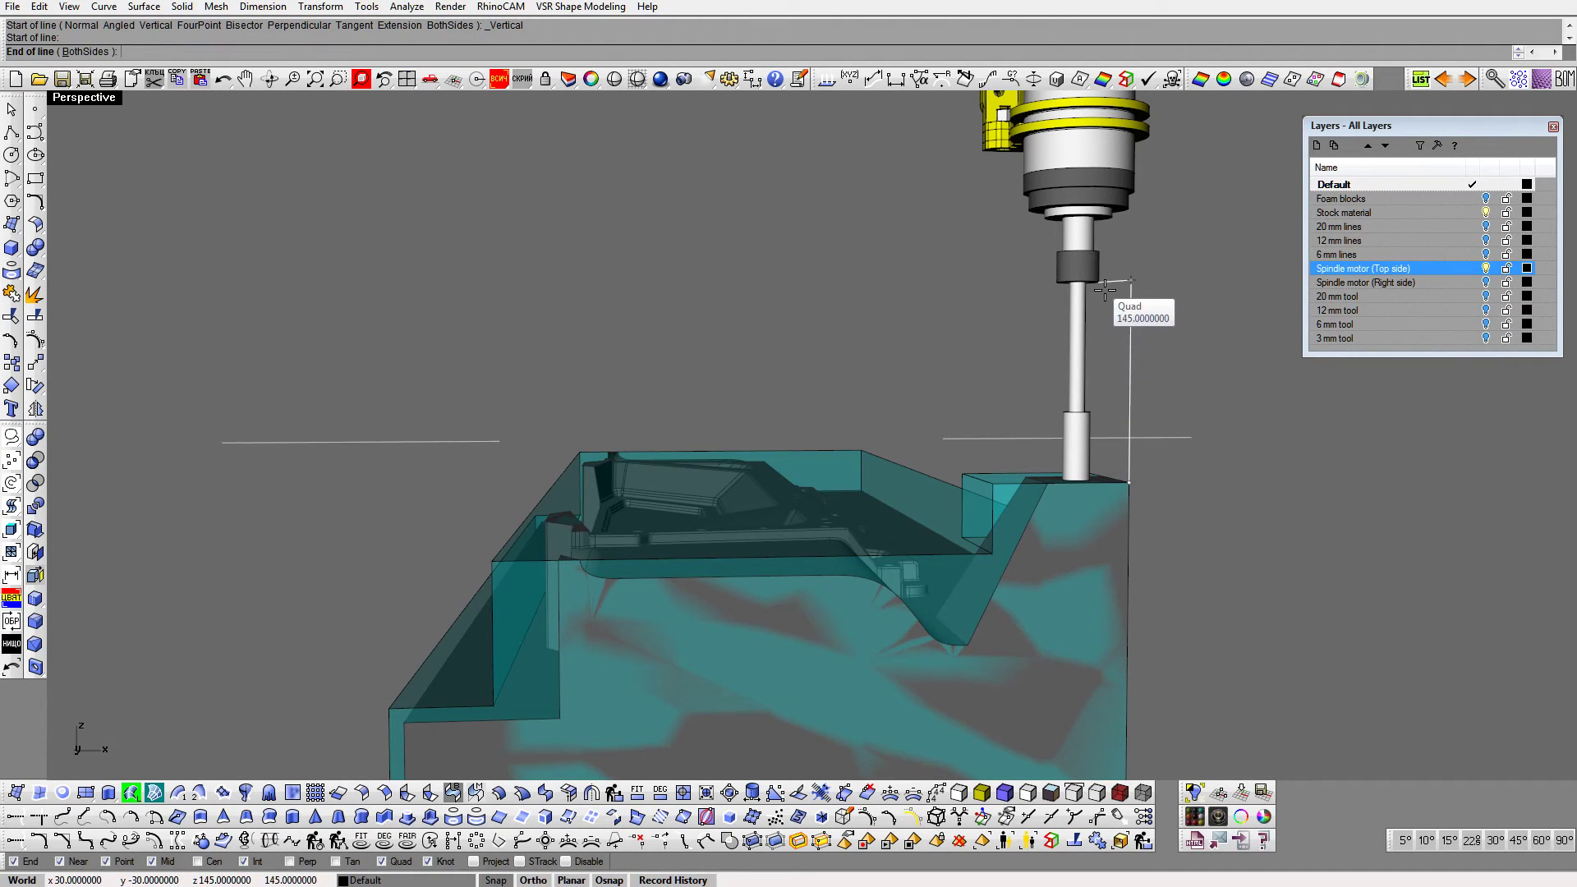
key("Escape")
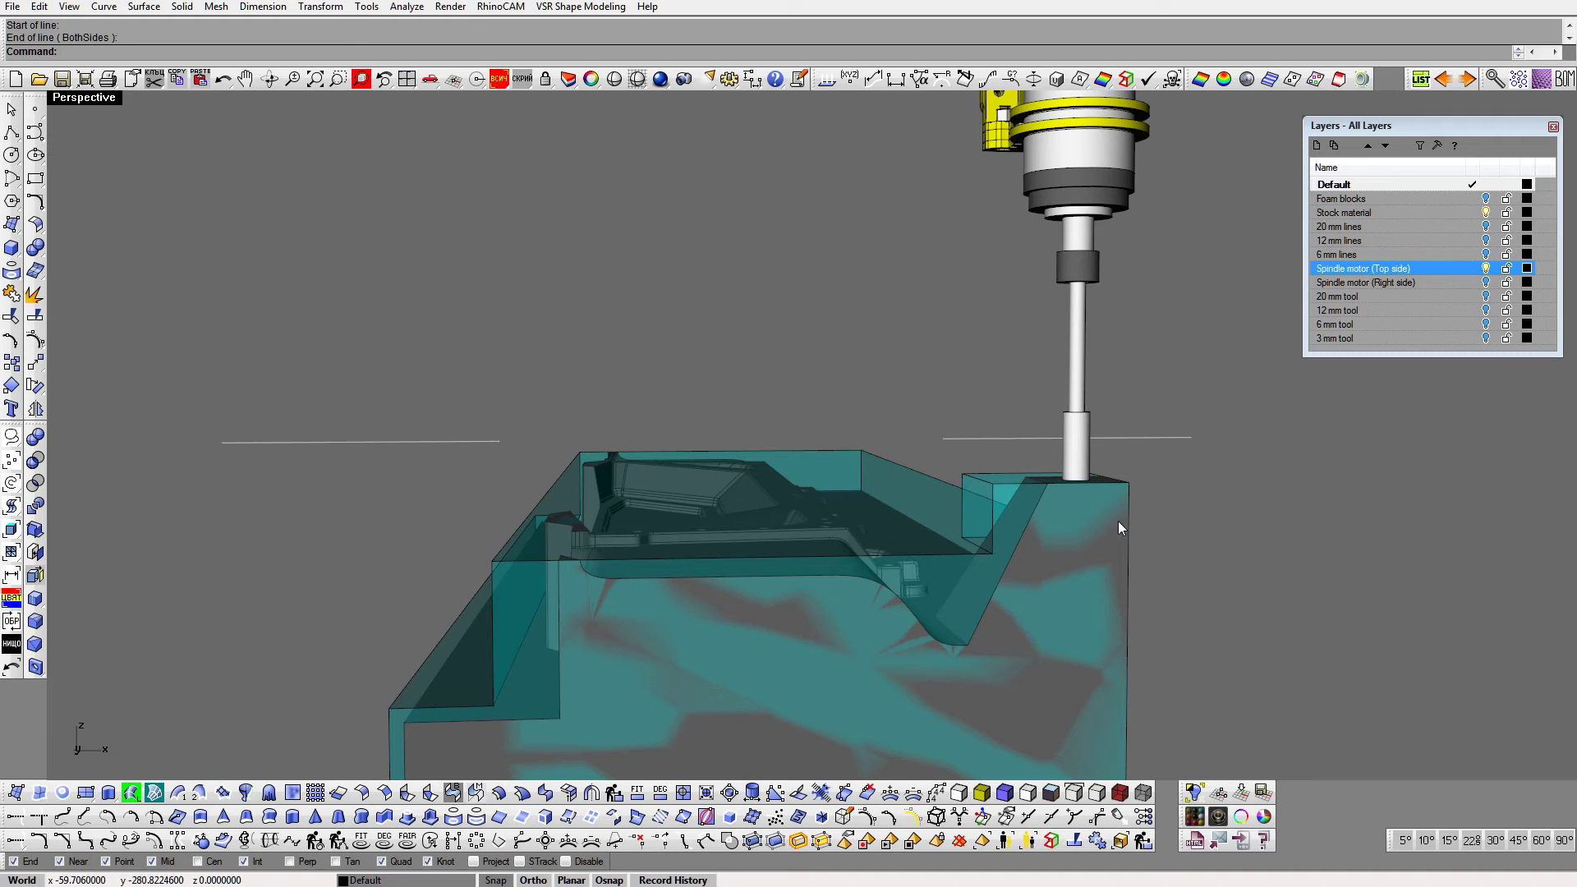
Step: Hide the Spindle motor (Top side) layer and close the layer list
left_click(1483, 268)
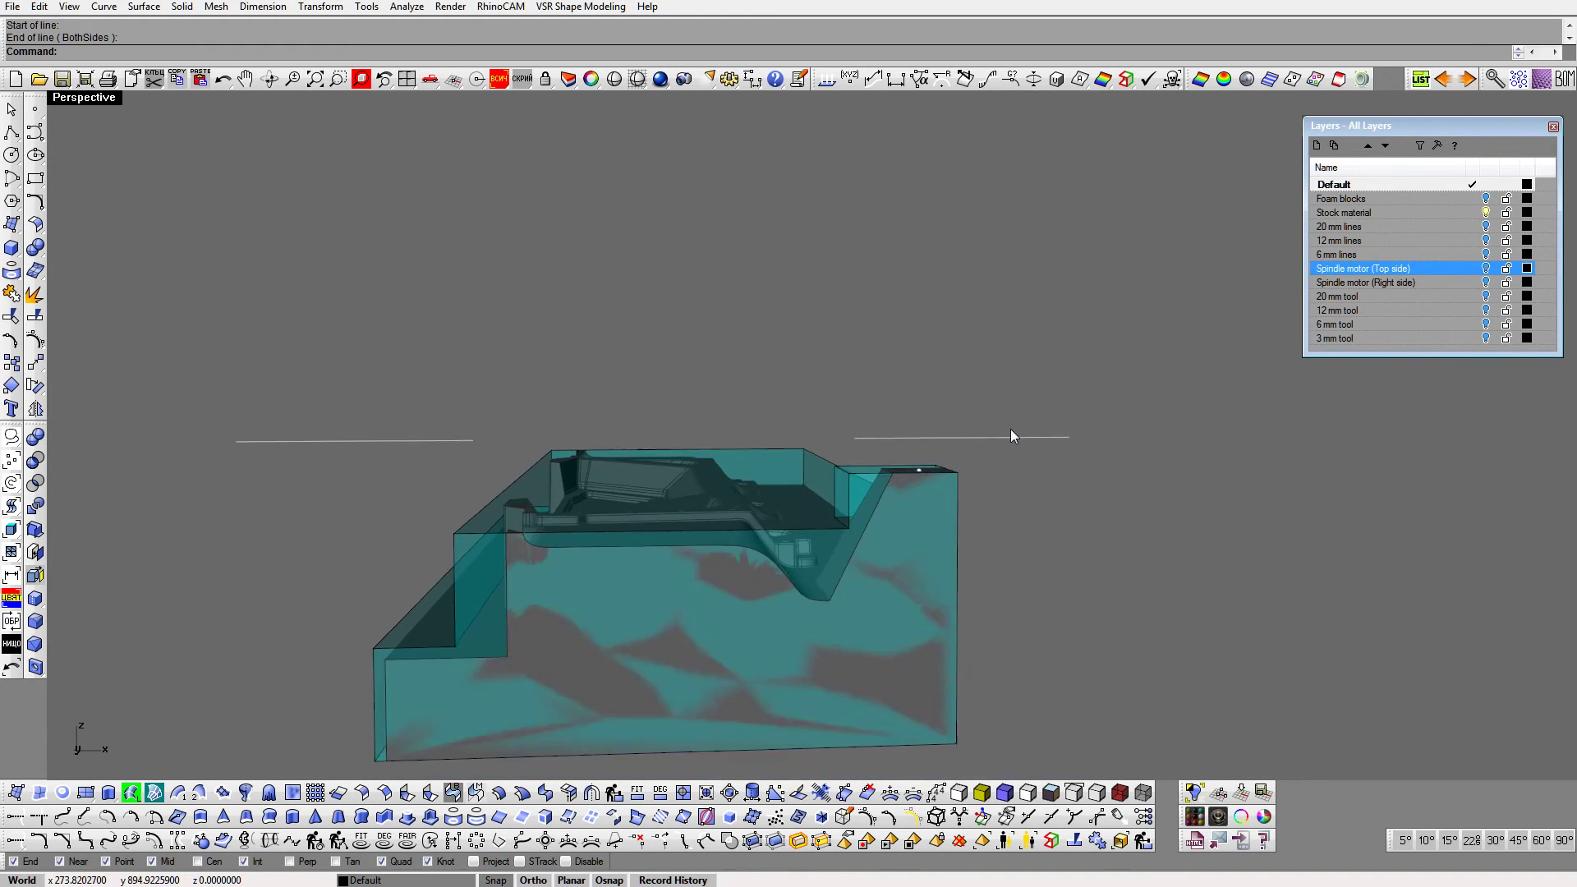
right_click_drag(1005, 438, 1027, 379)
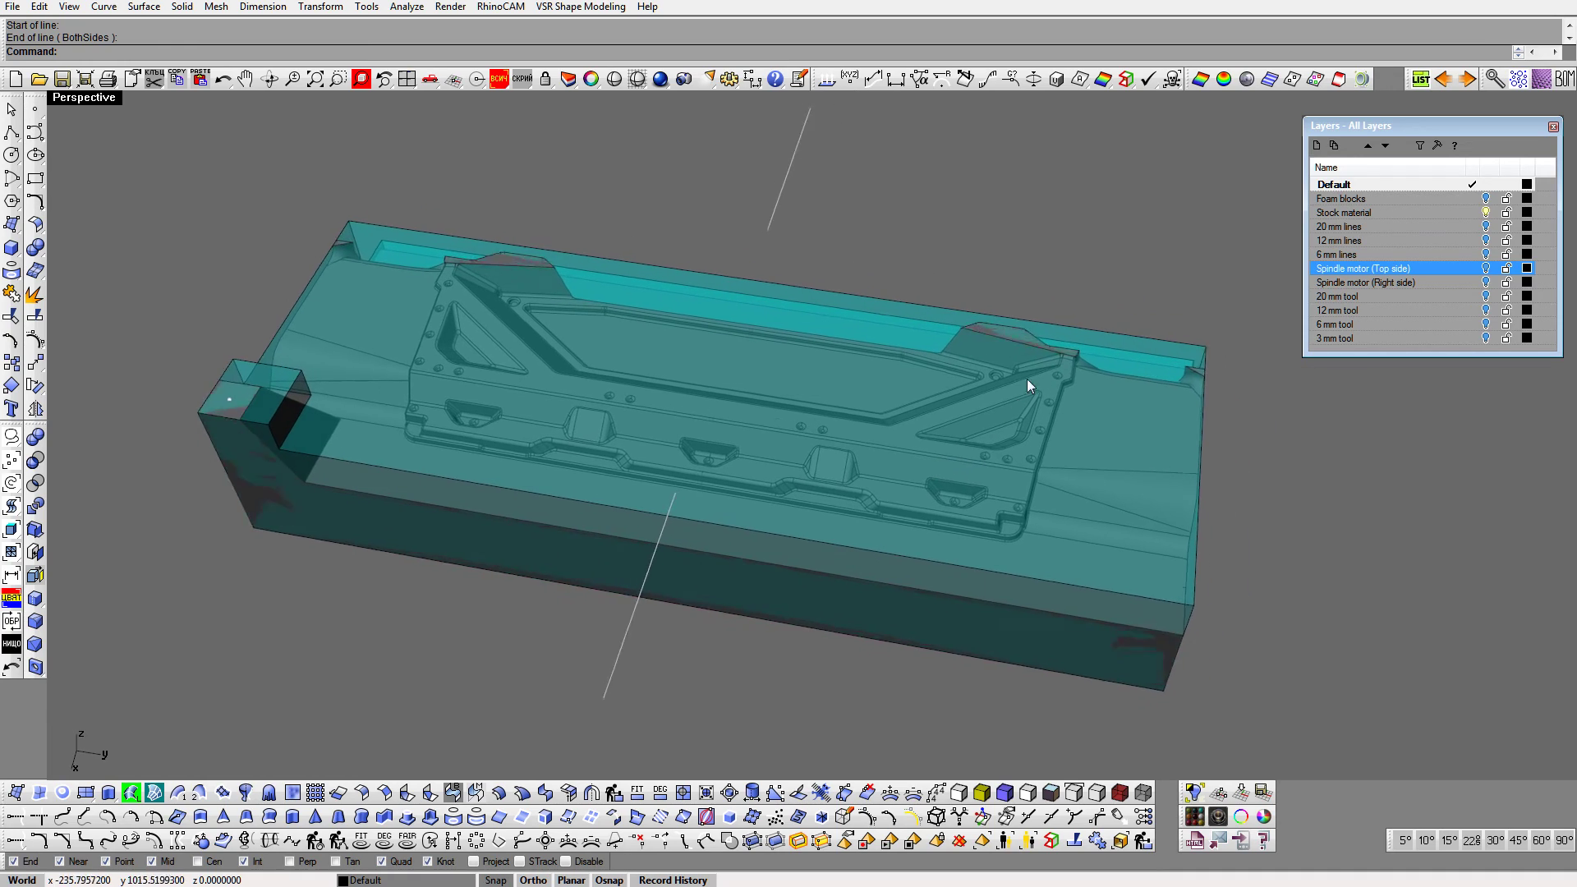
left_click(1552, 128)
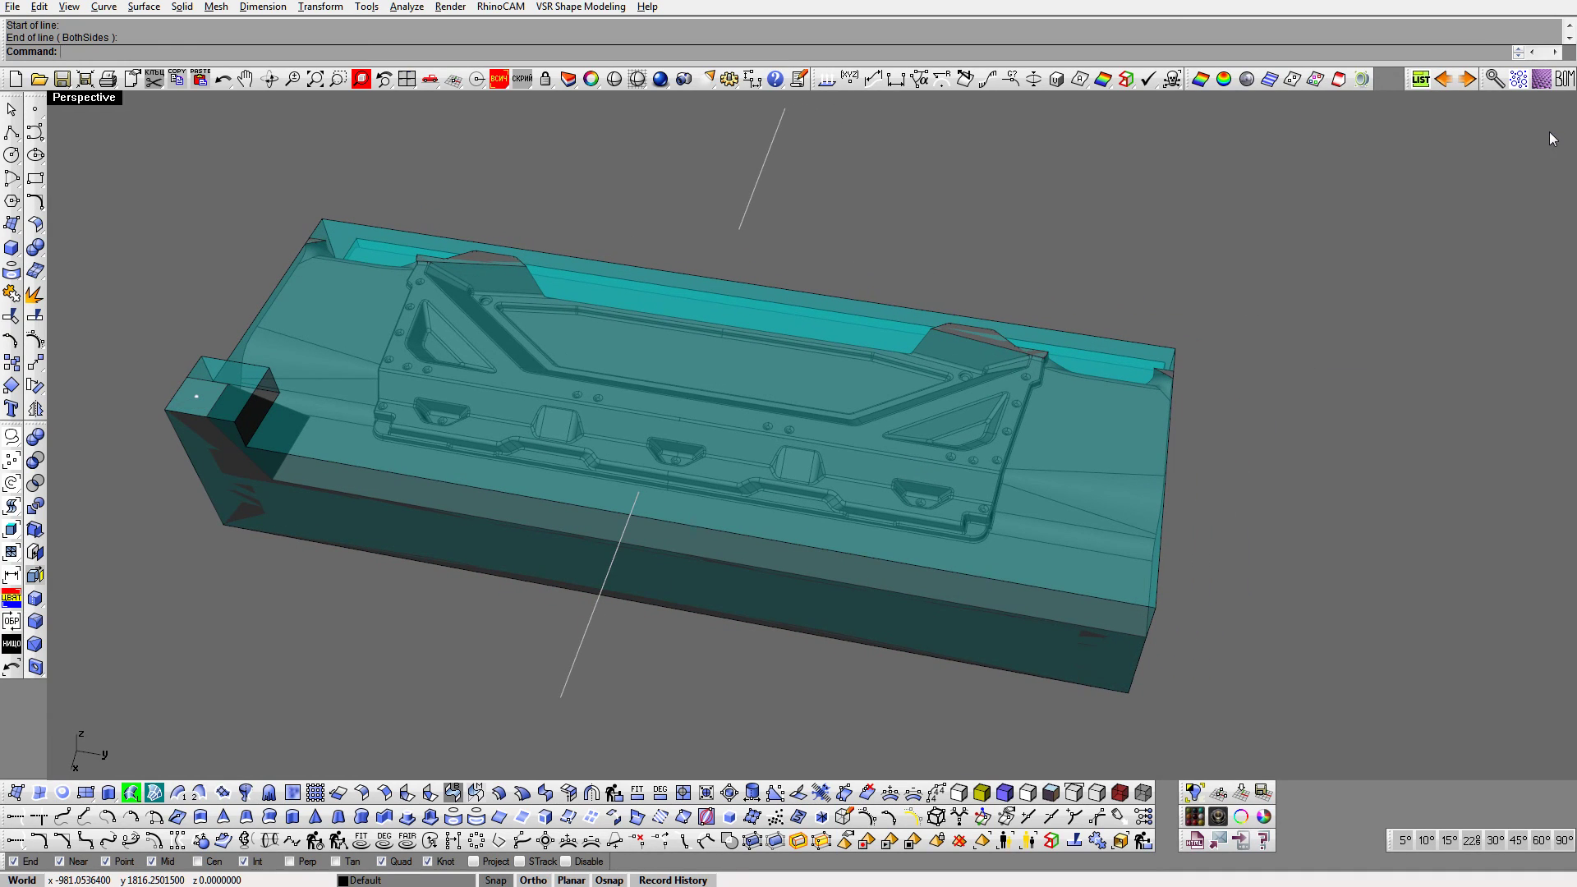